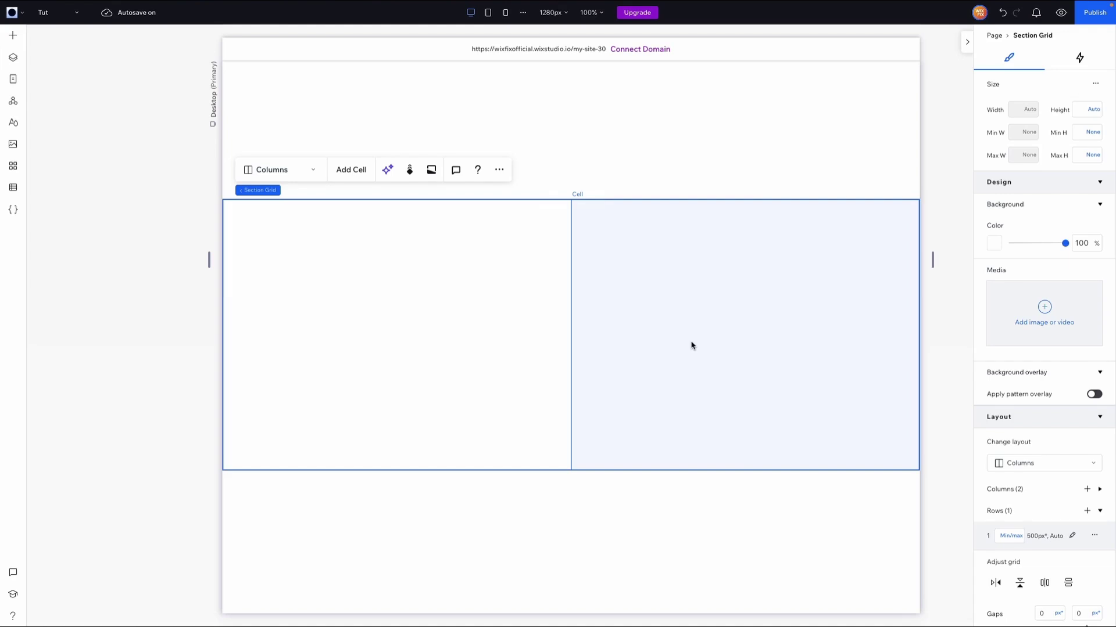
Step: Set the section grid's second column to 240 px wide and convert its unit to viewport width (vw)
{"action": "scroll", "coordinate": [1011, 440], "scroll_direction": "down", "scroll_amount": 3}
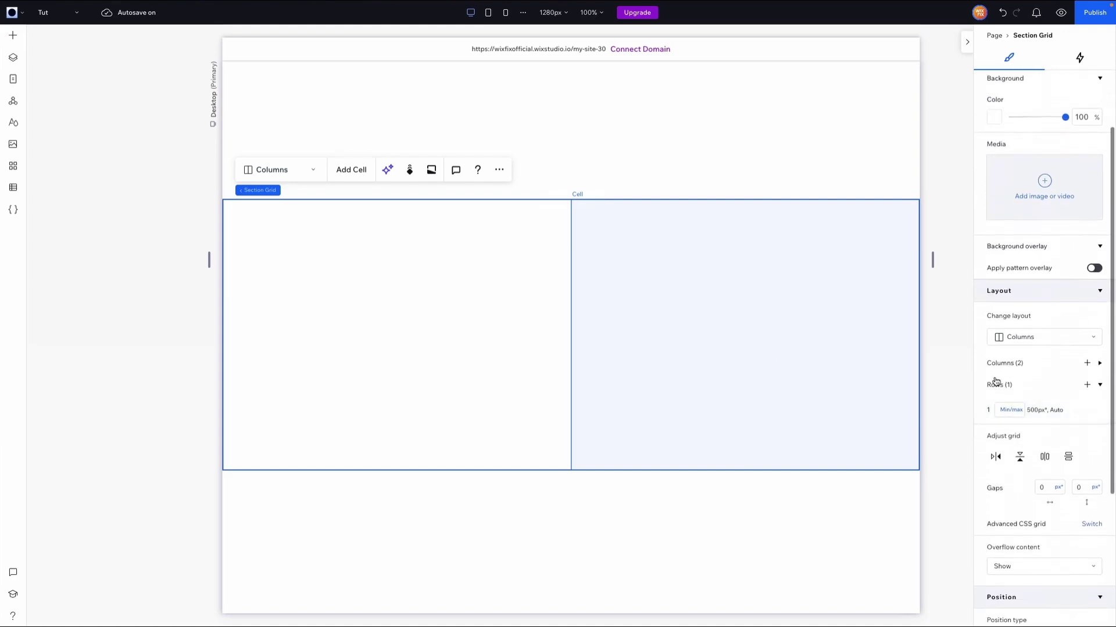
{"action": "left_click", "coordinate": [999, 364]}
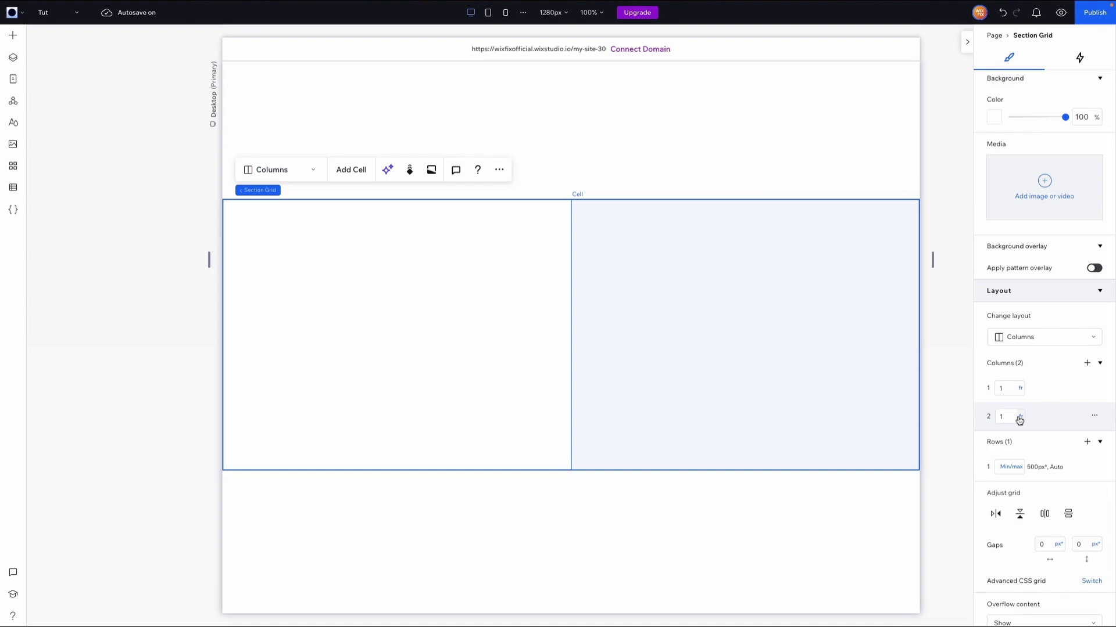
{"action": "left_click", "coordinate": [1020, 418]}
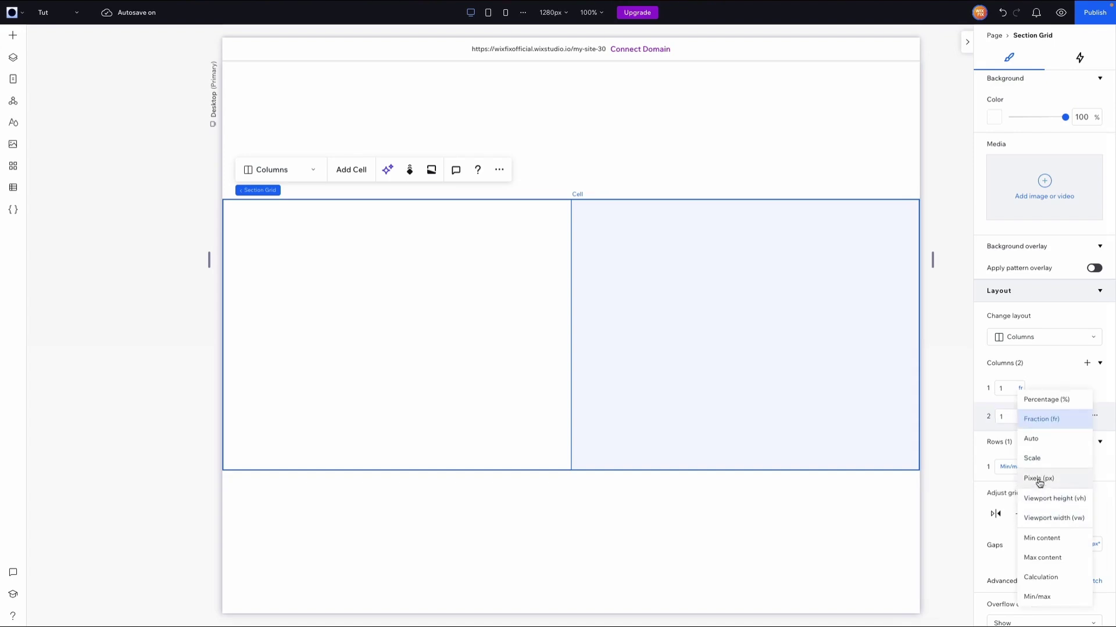
{"action": "left_click", "coordinate": [1039, 480]}
{"action": "left_click", "coordinate": [1013, 419]}
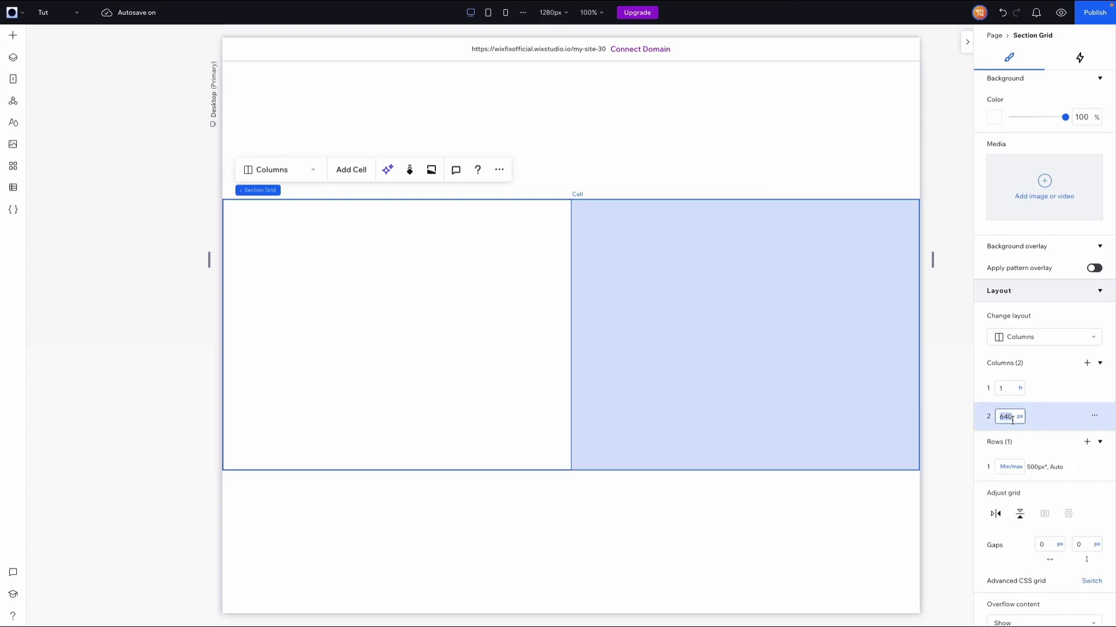
{"action": "type", "text": "240"}
{"action": "key", "text": "Return"}
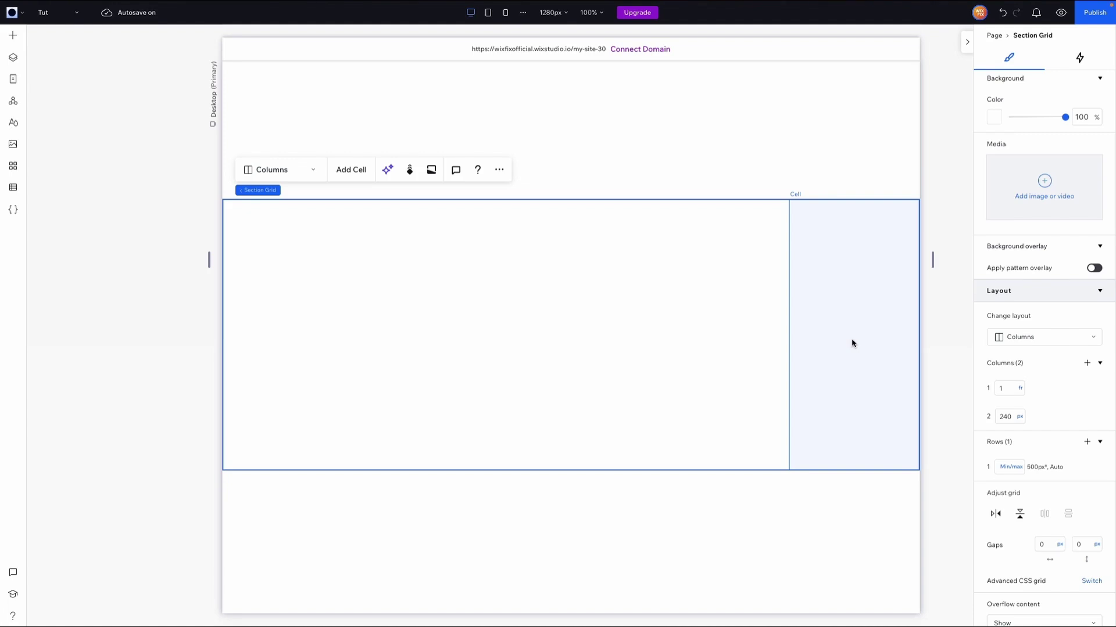
{"action": "left_click", "coordinate": [1020, 418]}
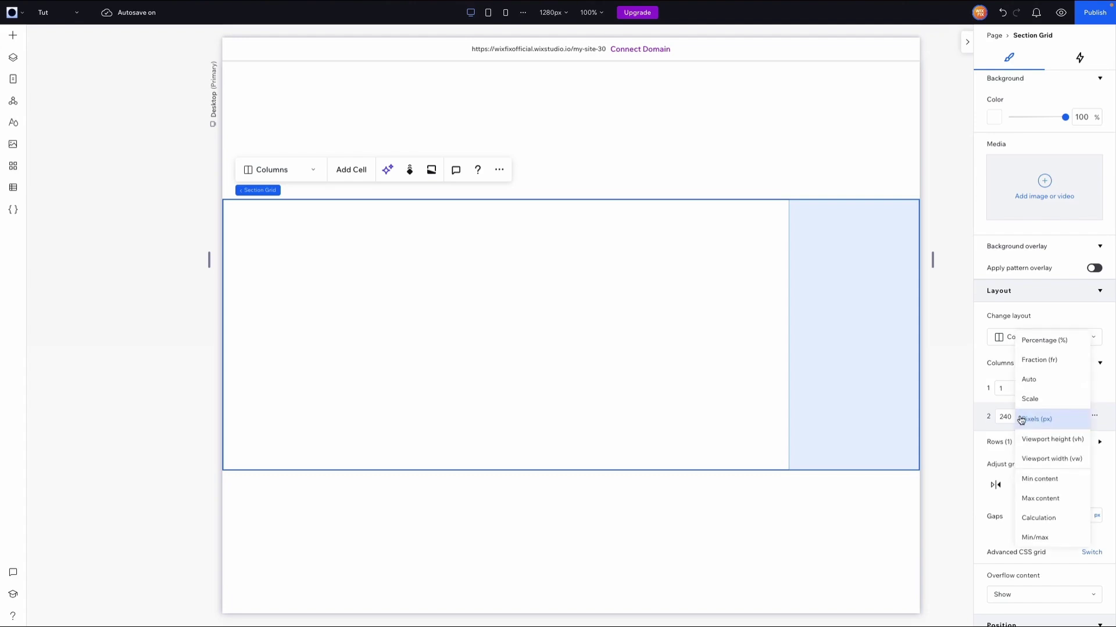
{"action": "left_click", "coordinate": [1049, 460]}
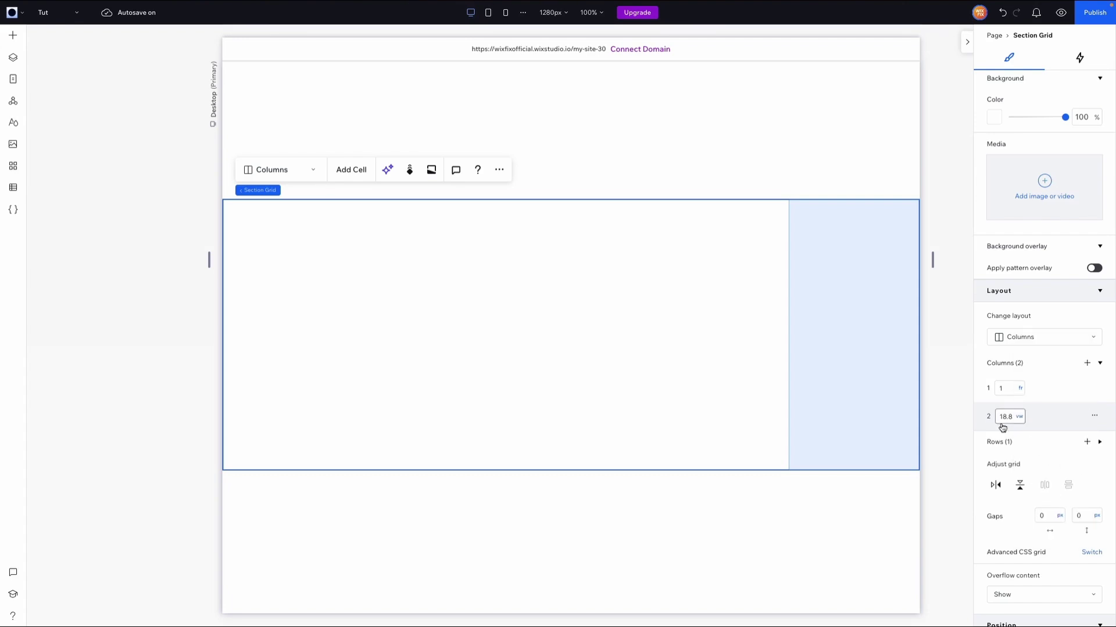
Step: Paste the title "Create a Simple Accordion with Hover Effects" into the wide first cell and position it near the cell's upper-left corner
{"action": "left_click", "coordinate": [504, 310]}
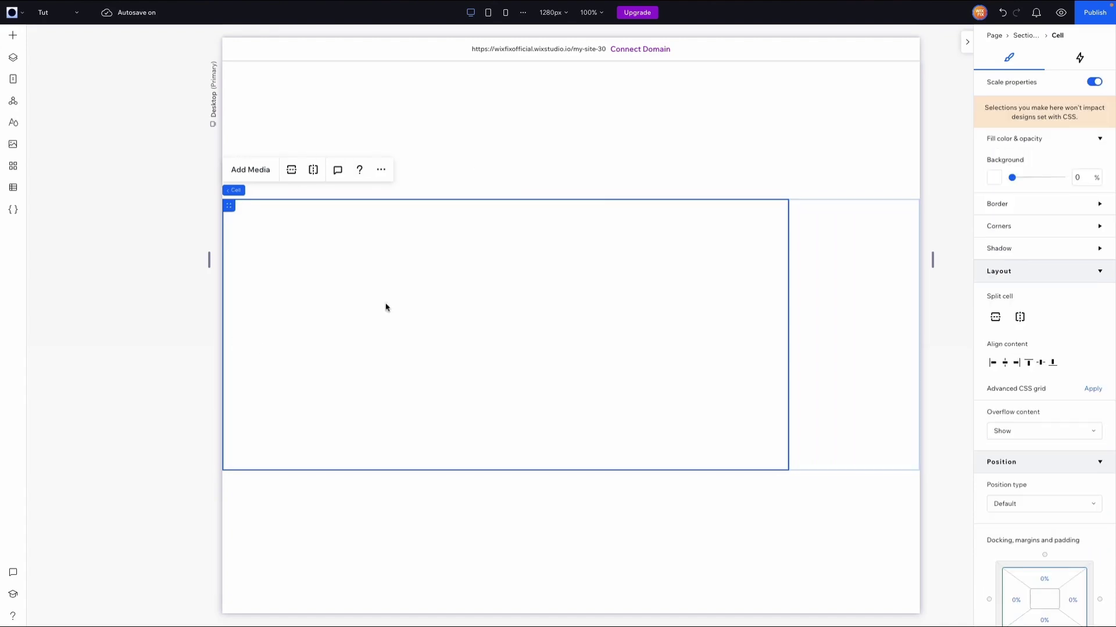
{"action": "right_click", "coordinate": [313, 254]}
{"action": "left_click", "coordinate": [506, 282]}
{"action": "key", "text": "ctrl+v"}
{"action": "left_click_drag", "start_coordinate": [316, 256], "coordinate": [334, 260]}
Step: Add a paragraph text beside the title and place a copy of it directly underneath
{"action": "left_click", "coordinate": [13, 35]}
{"action": "left_click_drag", "start_coordinate": [275, 104], "coordinate": [739, 260]}
{"action": "left_click_drag", "start_coordinate": [656, 254], "coordinate": [587, 304]}
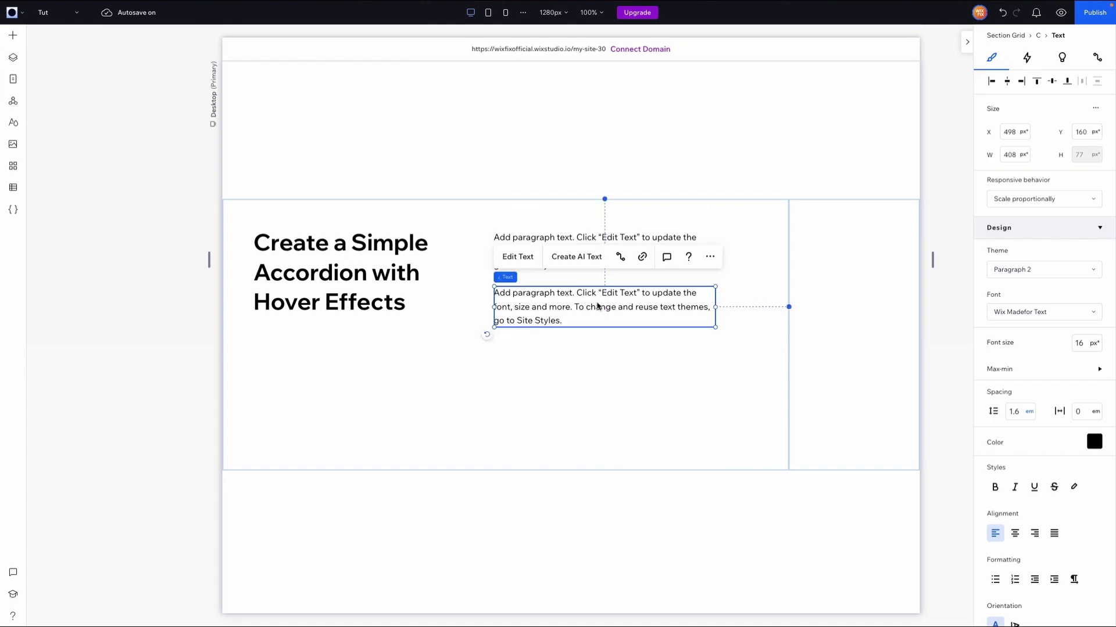
{"action": "left_click", "coordinate": [644, 336]}
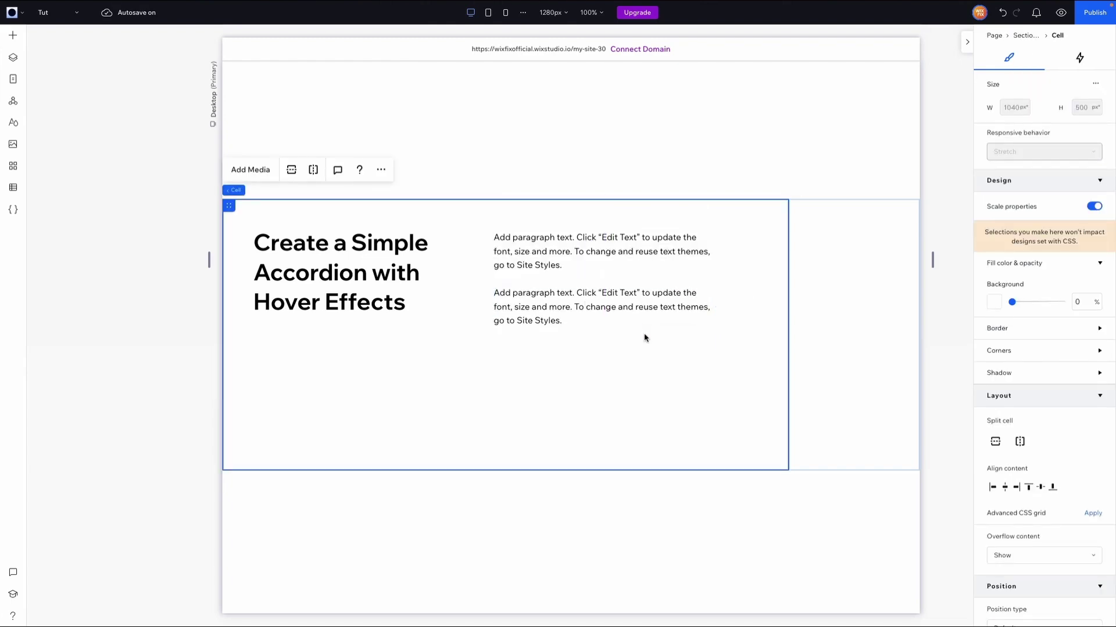
Step: Add a container to the section's narrow second cell
{"action": "left_click", "coordinate": [829, 304]}
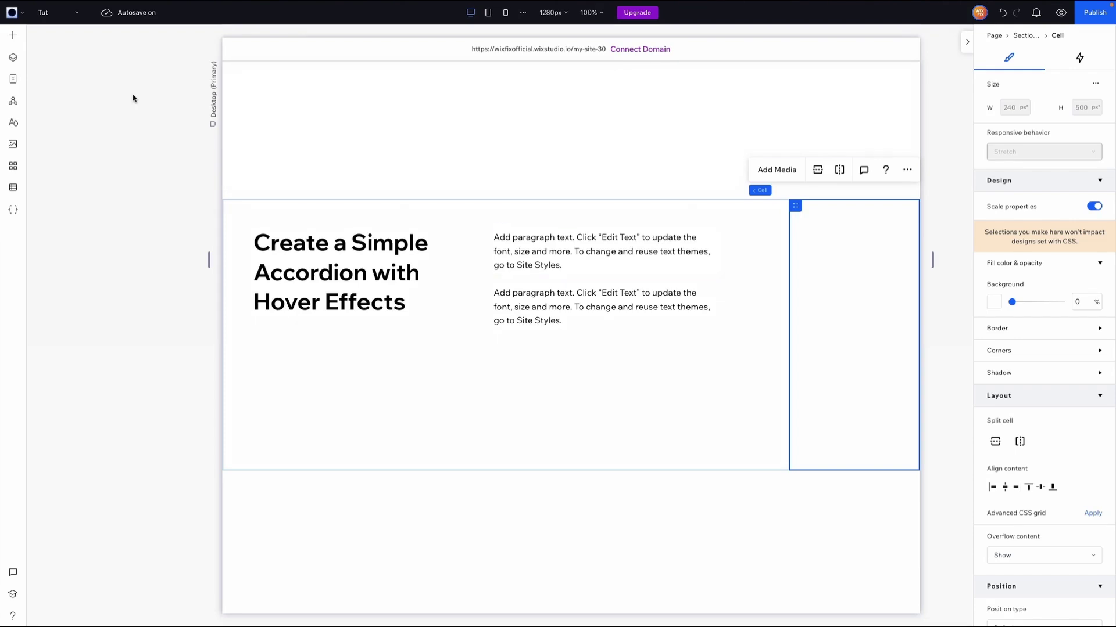
{"action": "left_click", "coordinate": [12, 36]}
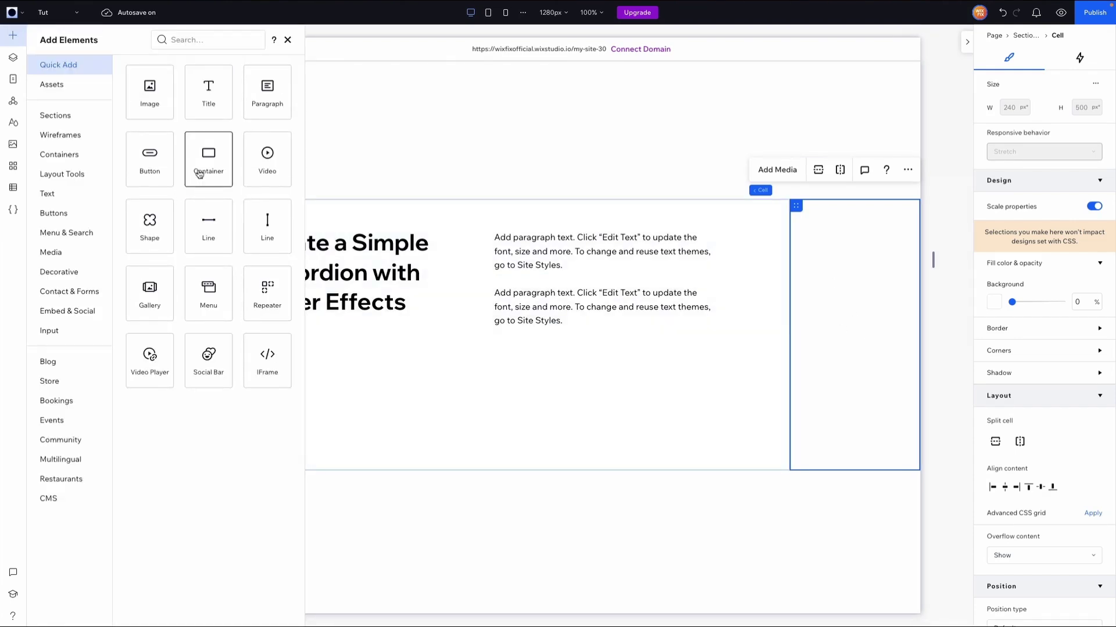
{"action": "left_click", "coordinate": [198, 173]}
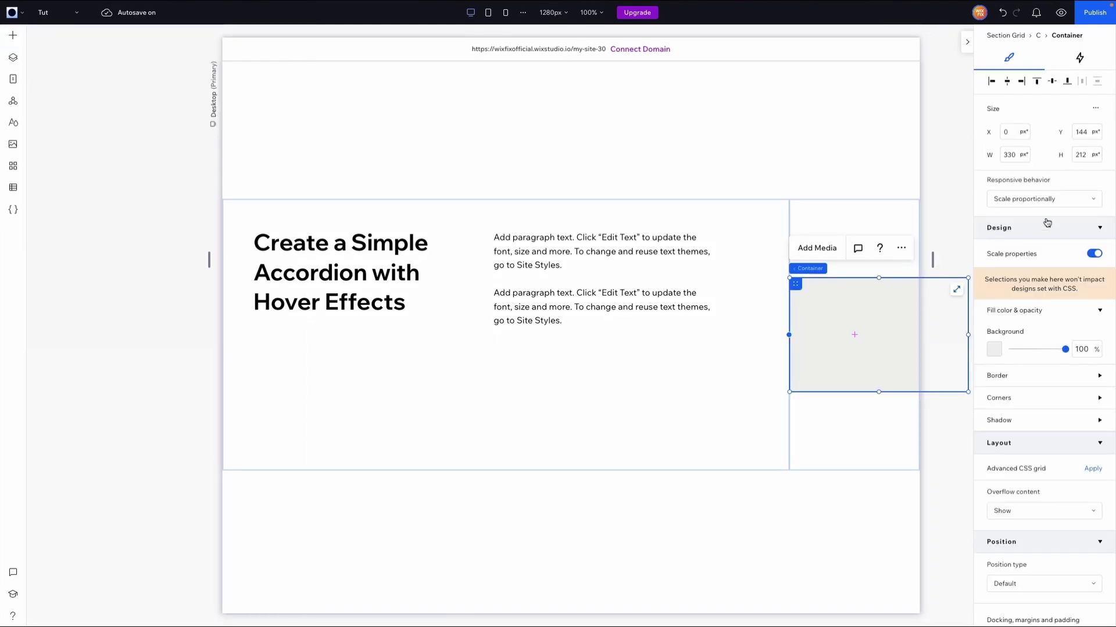
Step: Size the container to 500 by 500 px, aligned to the right edge of its cell and extending over the first cell
{"action": "left_click", "coordinate": [1089, 155]}
{"action": "key", "text": "Return"}
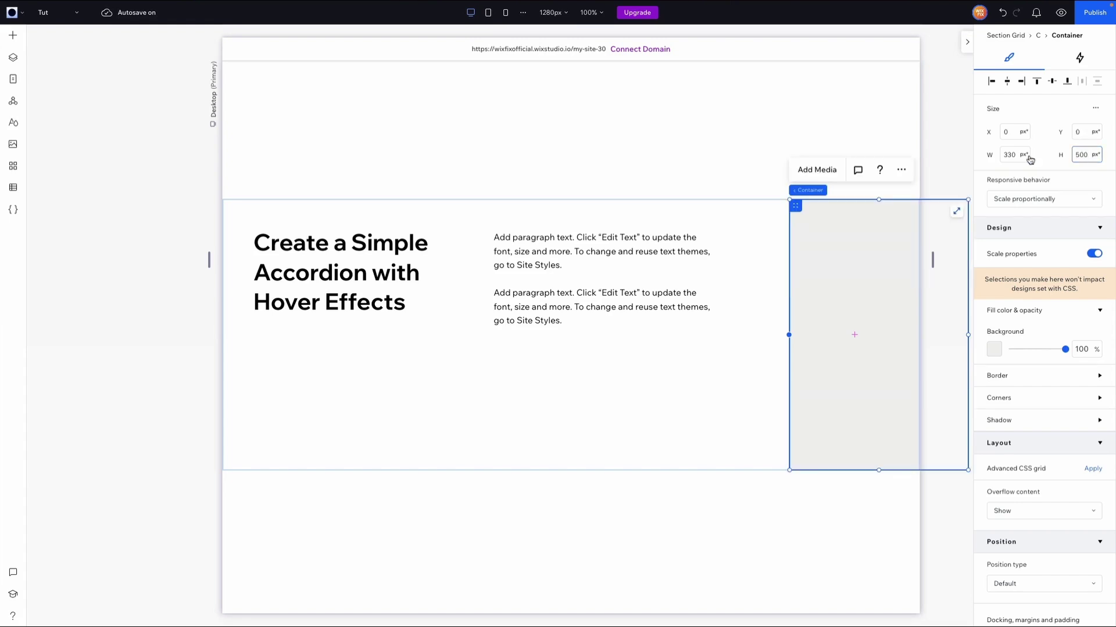
{"action": "left_click", "coordinate": [1020, 82]}
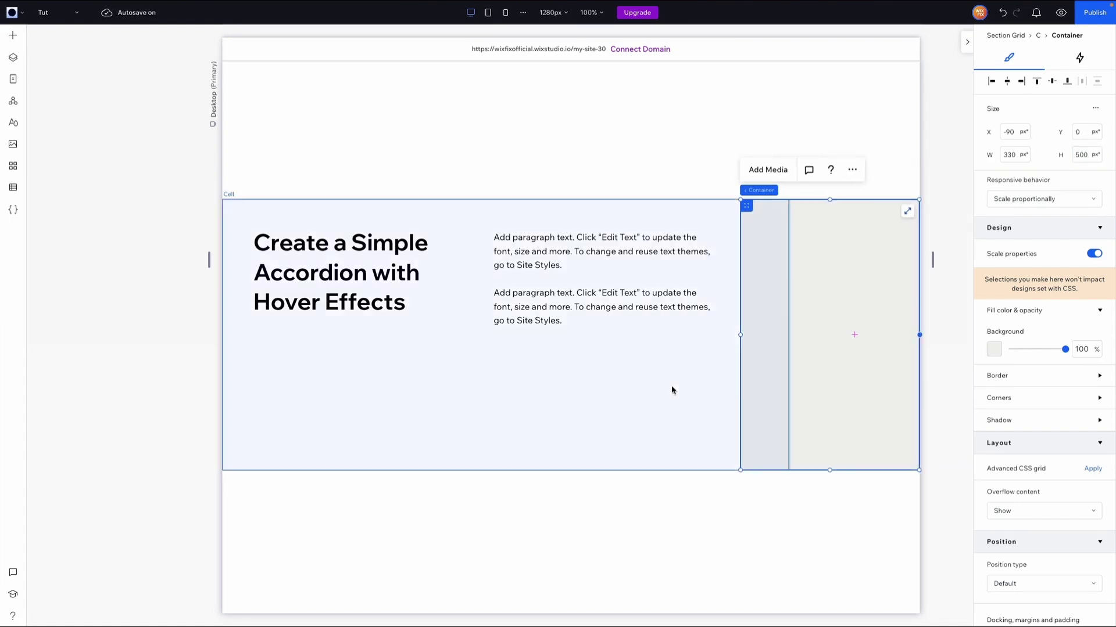
{"action": "left_click_drag", "start_coordinate": [740, 335], "coordinate": [646, 334]}
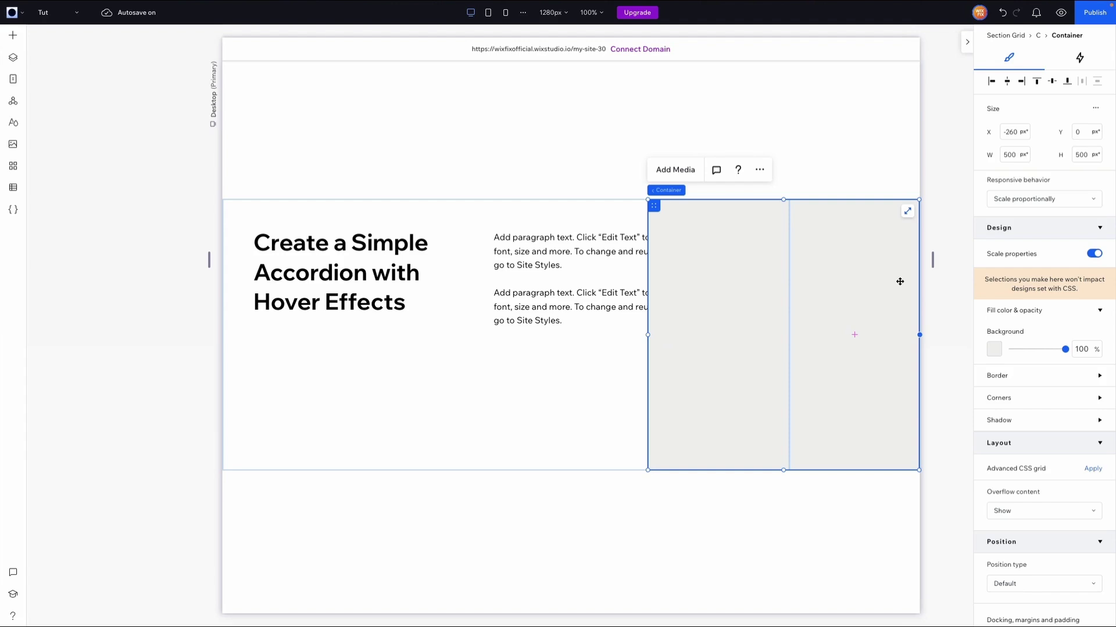
Step: Change the container's background fill to the white theme color
{"action": "left_click", "coordinate": [994, 349]}
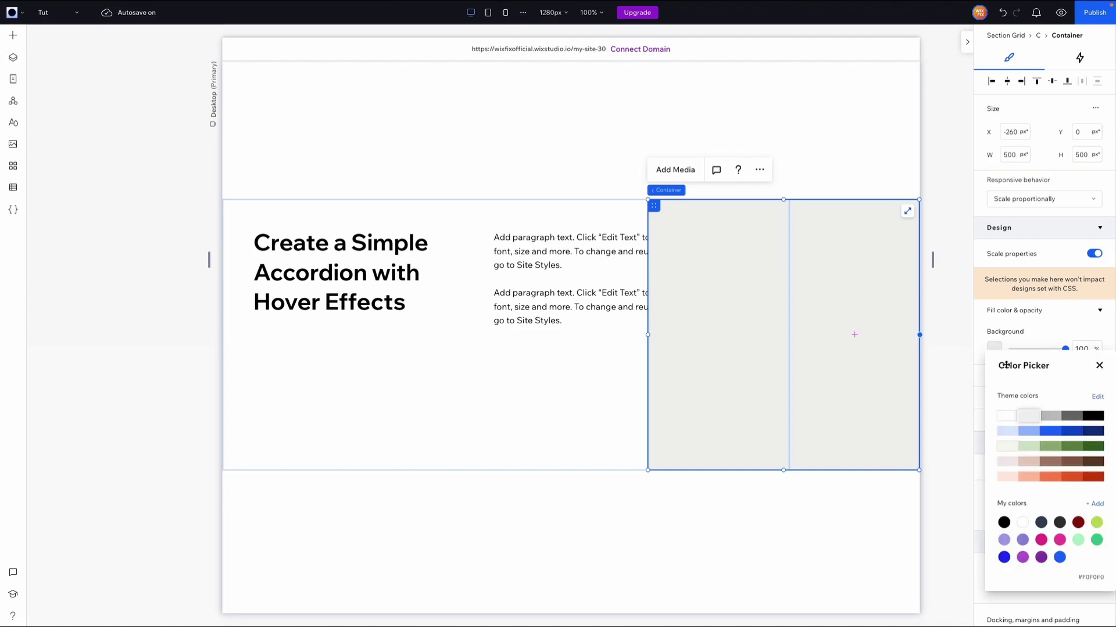
{"action": "left_click", "coordinate": [1003, 417]}
{"action": "left_click", "coordinate": [1100, 367]}
Step: Give the container a border with a width of 2 px
{"action": "left_click", "coordinate": [1016, 379]}
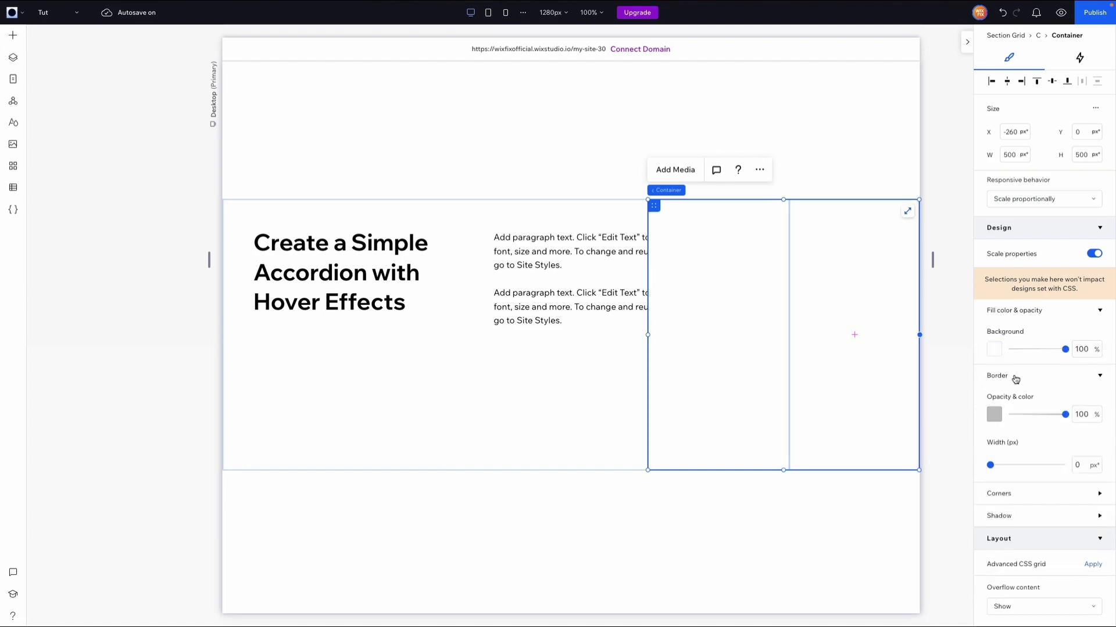
{"action": "left_click", "coordinate": [995, 417]}
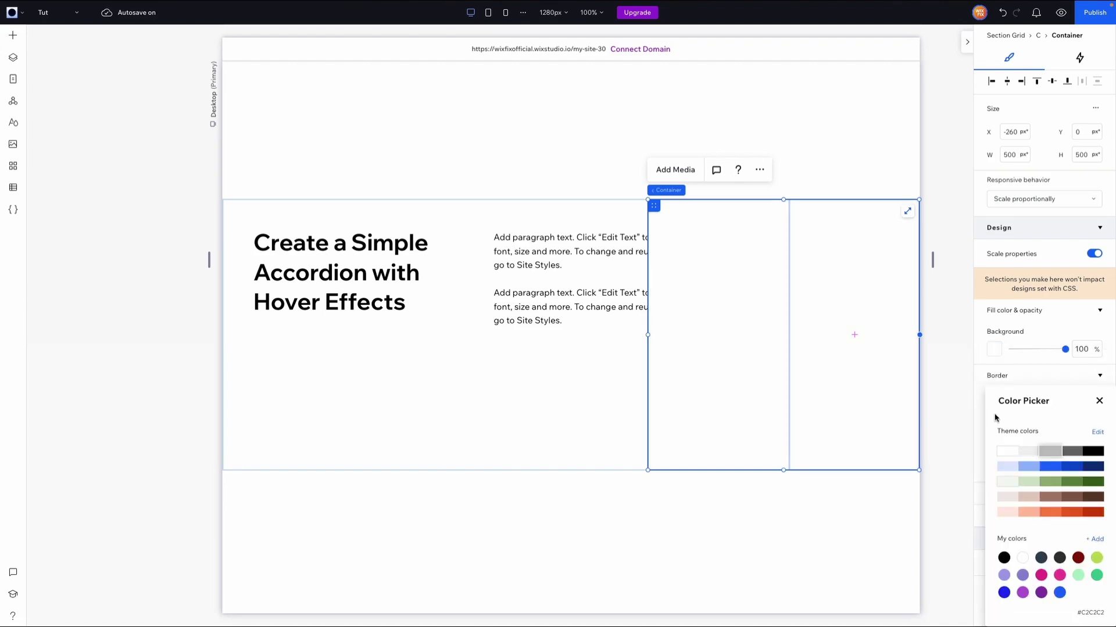
{"action": "left_click", "coordinate": [1051, 464]}
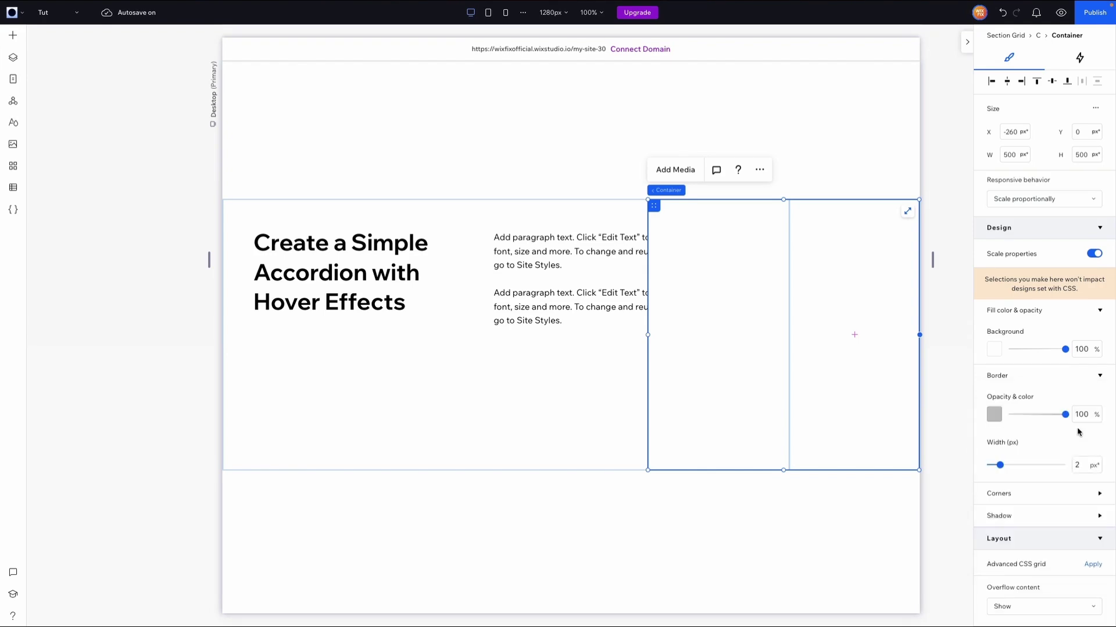
Step: Round all four corners of the container with a 24 px radius
{"action": "left_click", "coordinate": [1042, 494]}
{"action": "left_click", "coordinate": [993, 533]}
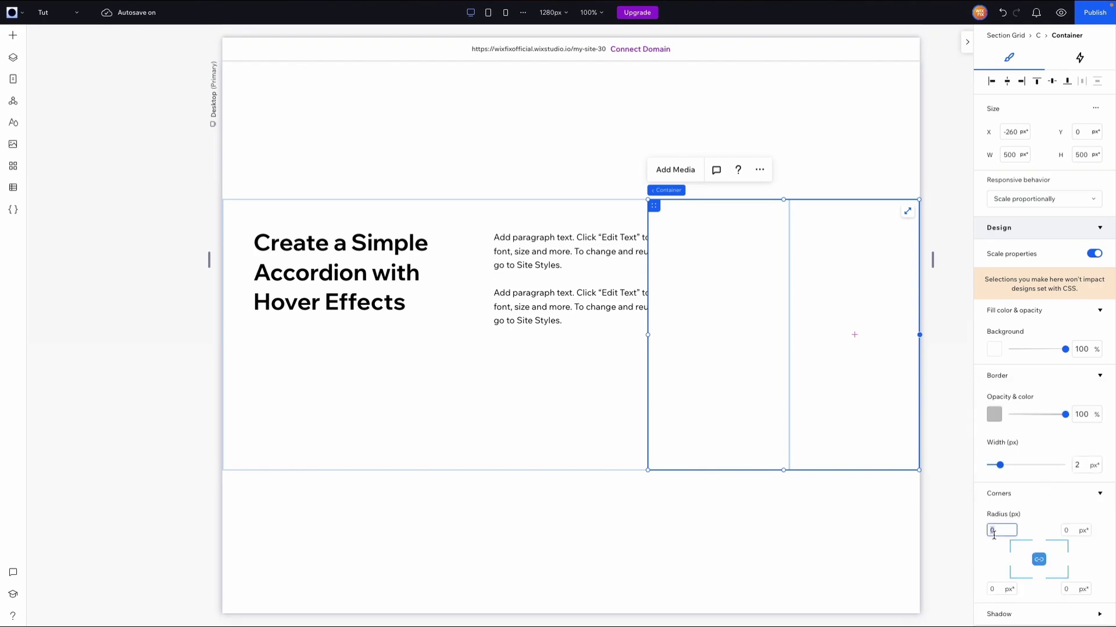
{"action": "key", "text": "Return"}
{"action": "scroll", "coordinate": [1017, 441], "scroll_direction": "down", "scroll_amount": 4}
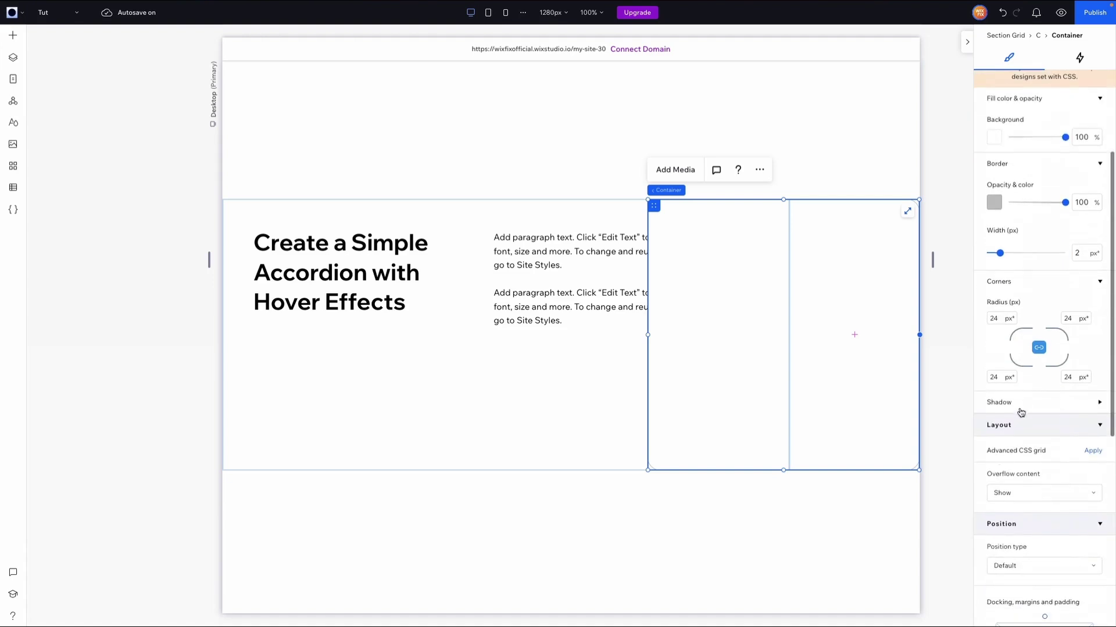
Step: Unlink the container's corner radii and set the top-right and bottom-right corners to 0
{"action": "left_click", "coordinate": [908, 307]}
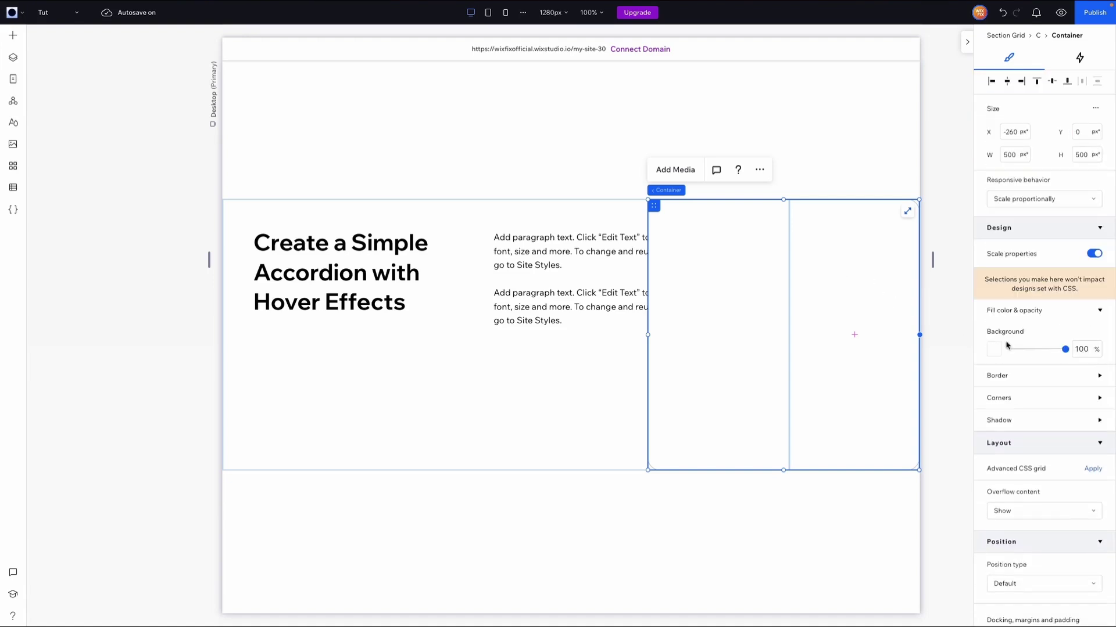
{"action": "left_click", "coordinate": [1007, 400]}
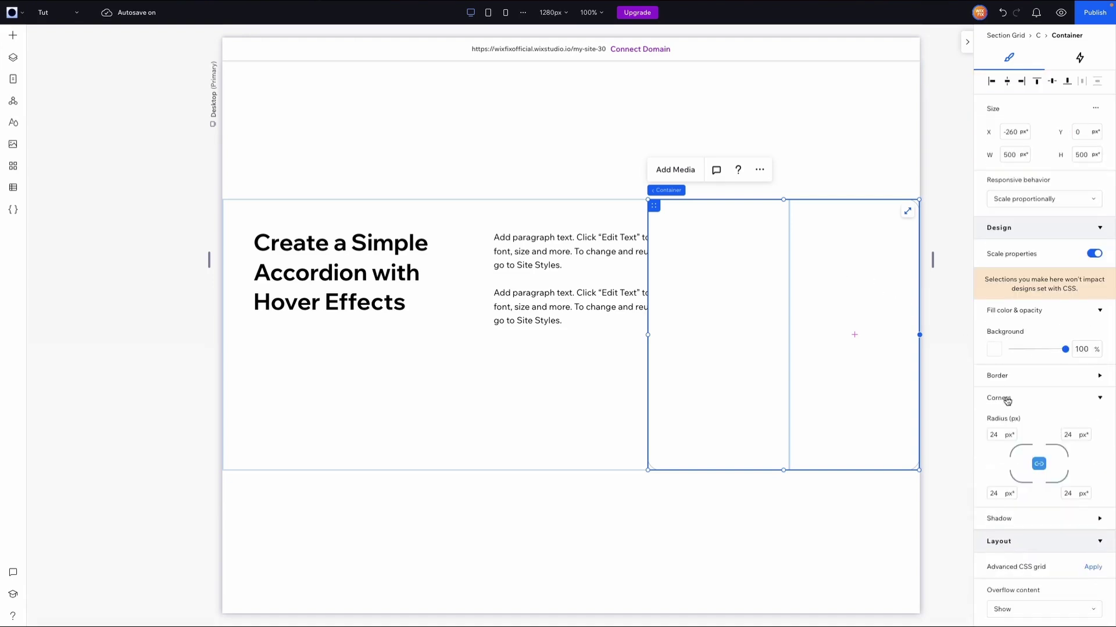
{"action": "left_click", "coordinate": [1039, 464]}
{"action": "left_click", "coordinate": [1072, 437]}
{"action": "type", "text": "0"}
{"action": "left_click", "coordinate": [1072, 493]}
{"action": "type", "text": "0"}
{"action": "key", "text": "Return"}
{"action": "left_click", "coordinate": [959, 396]}
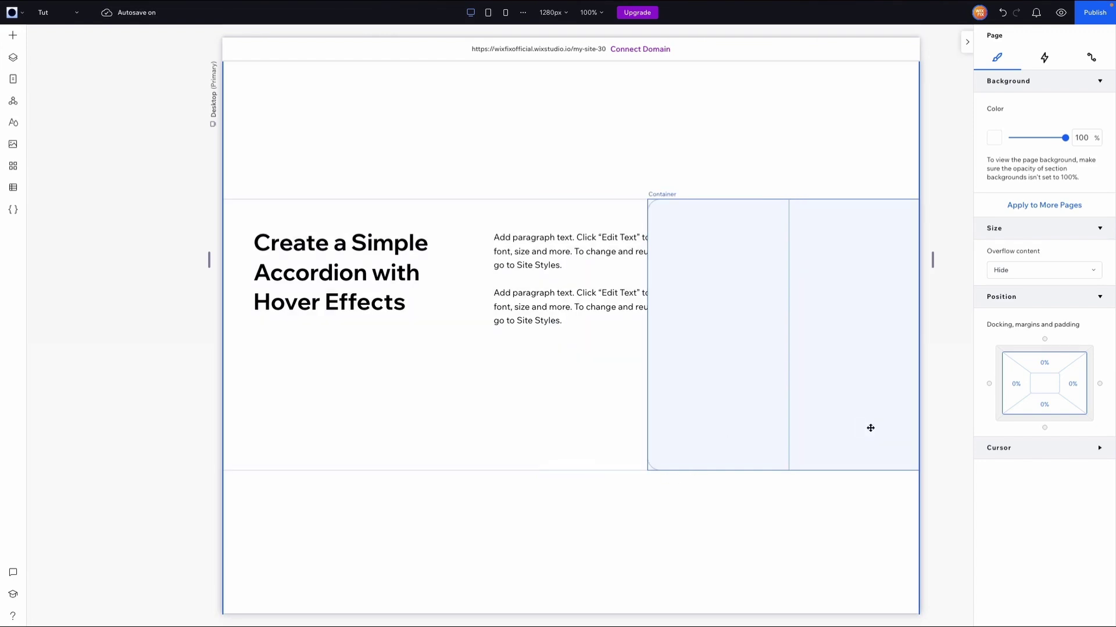
Step: Add a nested container stretched to fill the rounded container and set its background opacity to 0%
{"action": "left_click", "coordinate": [843, 381]}
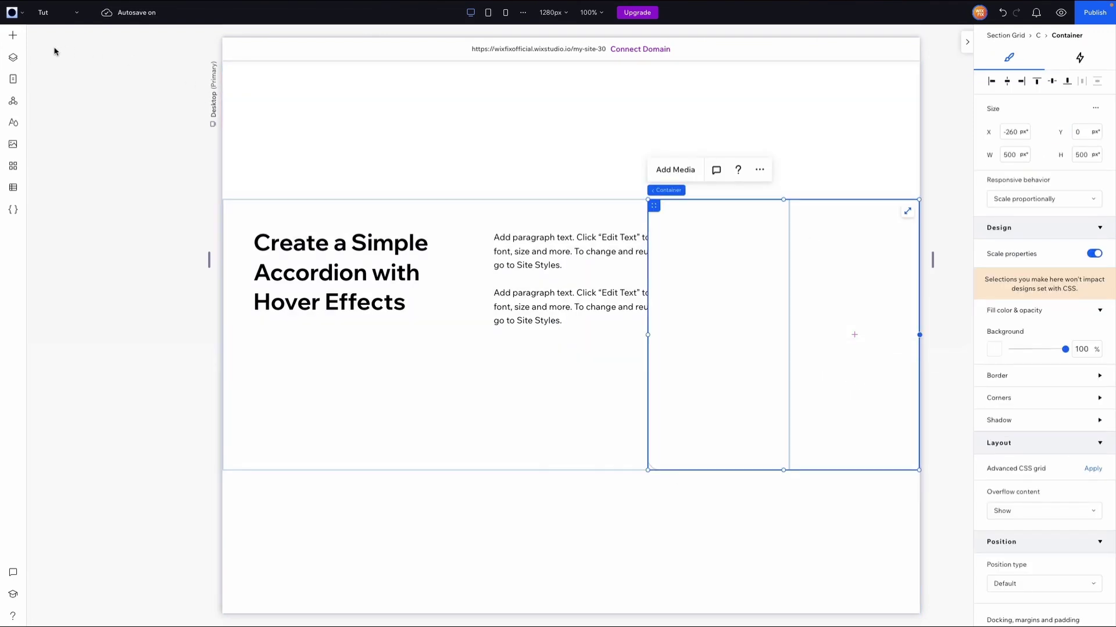
{"action": "left_click", "coordinate": [13, 35]}
{"action": "left_click", "coordinate": [208, 155]}
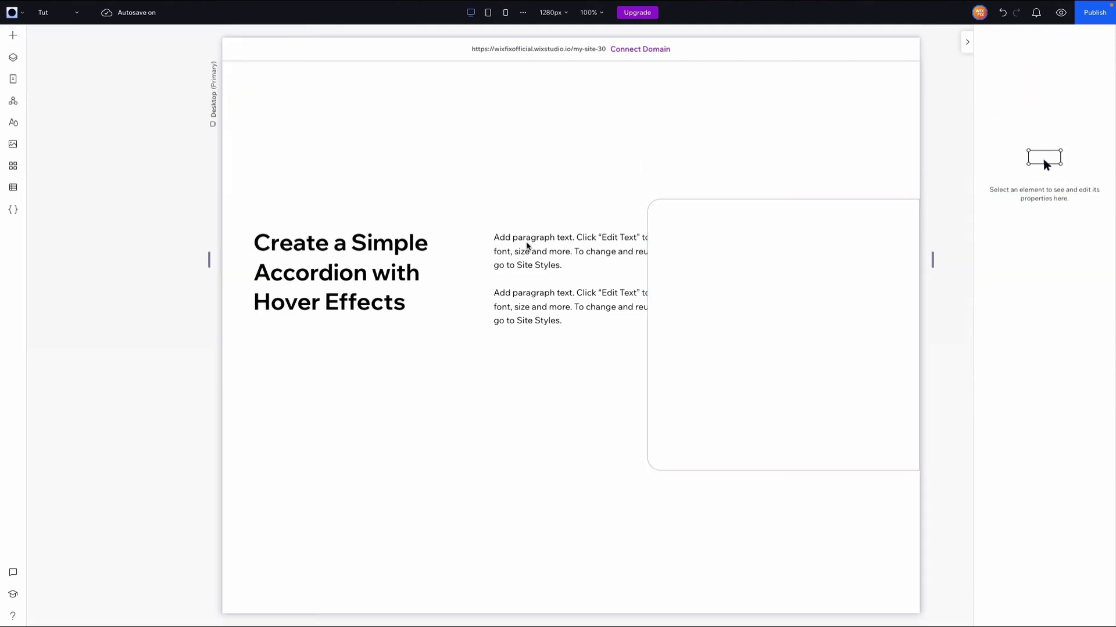
{"action": "left_click", "coordinate": [862, 291]}
{"action": "double_click", "coordinate": [1081, 324]}
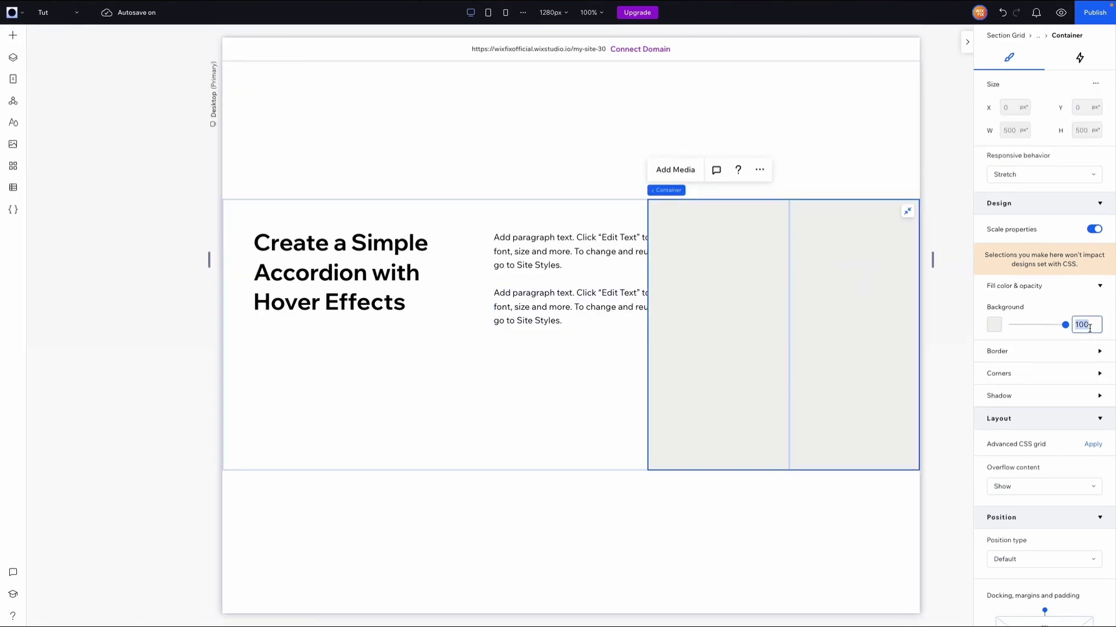
{"action": "type", "text": "0"}
Step: Apply an advanced CSS grid to the nested container with a 1x2 layout and a 24 px gap between the rows
{"action": "left_click", "coordinate": [1092, 444]}
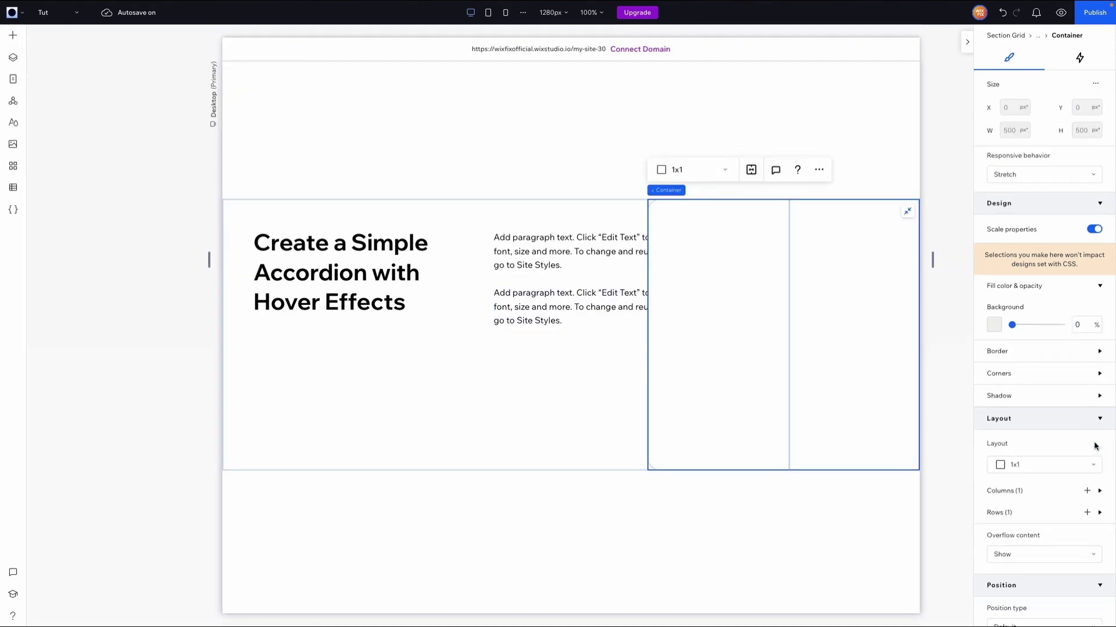
{"action": "left_click", "coordinate": [1032, 468]}
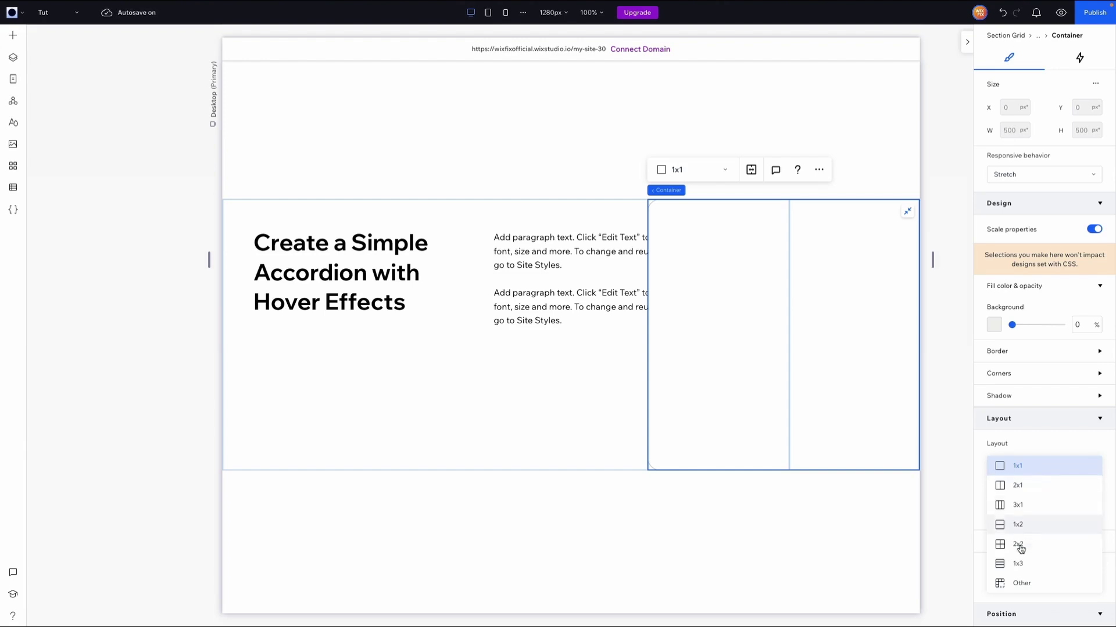
{"action": "left_click", "coordinate": [1018, 525]}
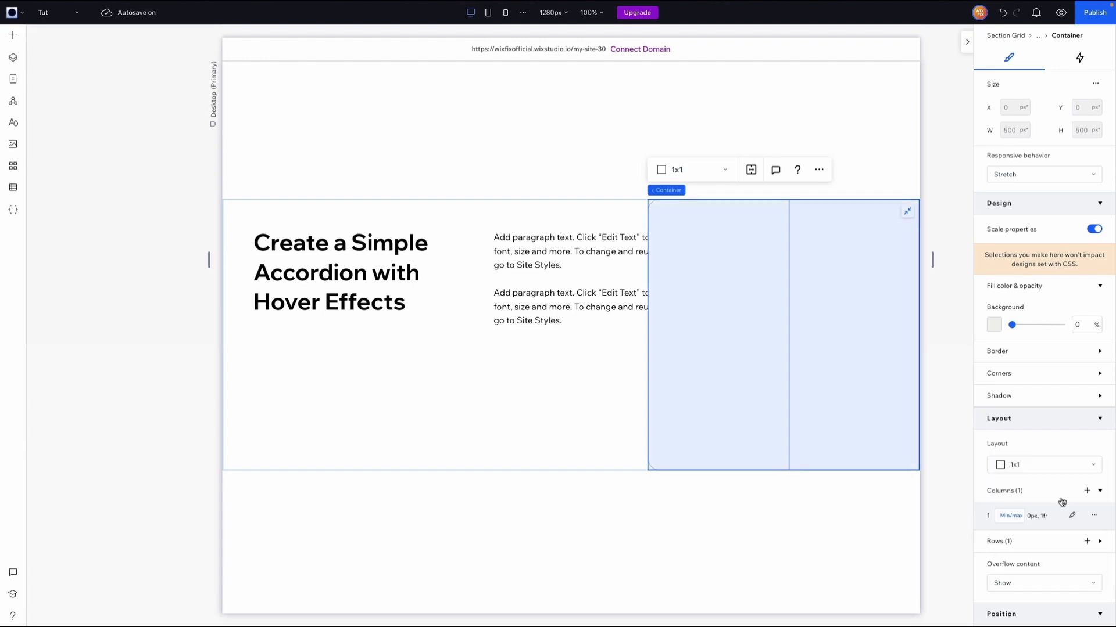
{"action": "scroll", "coordinate": [1063, 548], "scroll_direction": "down", "scroll_amount": 1}
{"action": "left_click", "coordinate": [1080, 519]}
{"action": "type", "text": "24"}
Step: Add an image to the upper row of the nested container and stretch it to fill the row
{"action": "left_click", "coordinate": [12, 35]}
{"action": "left_click_drag", "start_coordinate": [138, 93], "coordinate": [854, 225]}
{"action": "left_click", "coordinate": [852, 226]}
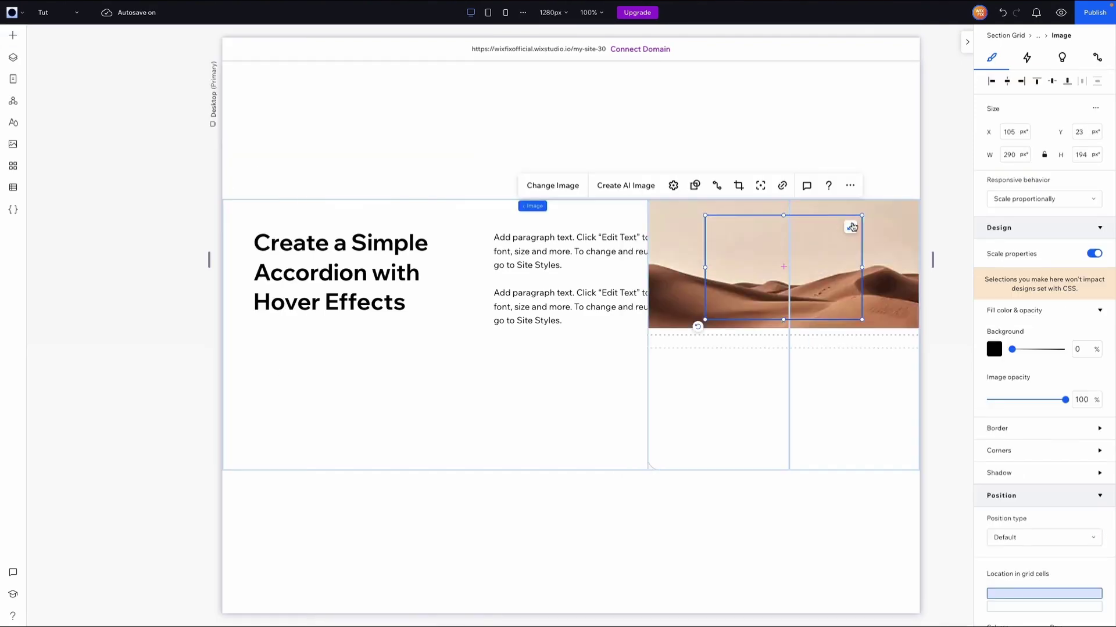
Step: Round all corners of the desert image with a 12 px radius
{"action": "left_click", "coordinate": [1017, 427]}
{"action": "left_click", "coordinate": [1000, 463]}
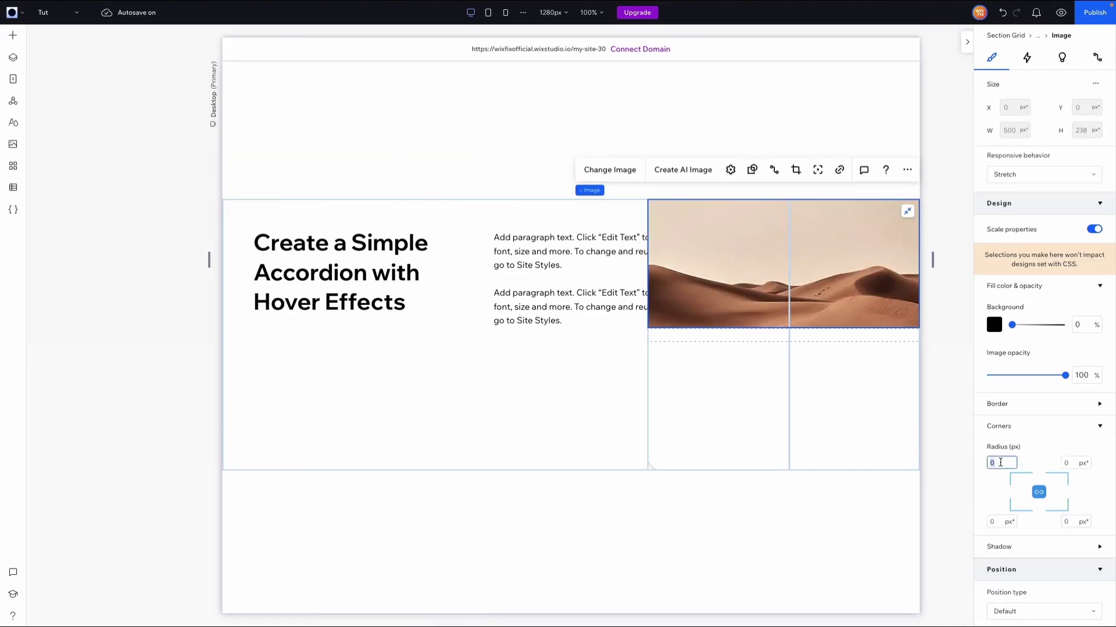
{"action": "key", "text": "Return"}
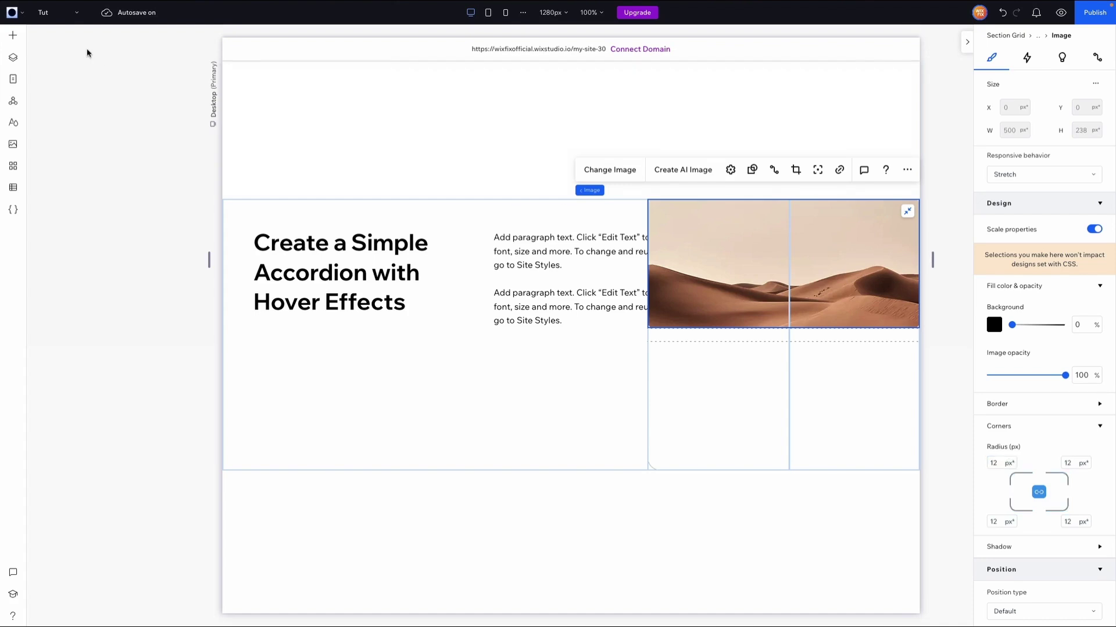
Step: Add a title text to the lower row of the nested container, under the image
{"action": "left_click", "coordinate": [15, 38]}
{"action": "left_click_drag", "start_coordinate": [209, 96], "coordinate": [726, 381]}
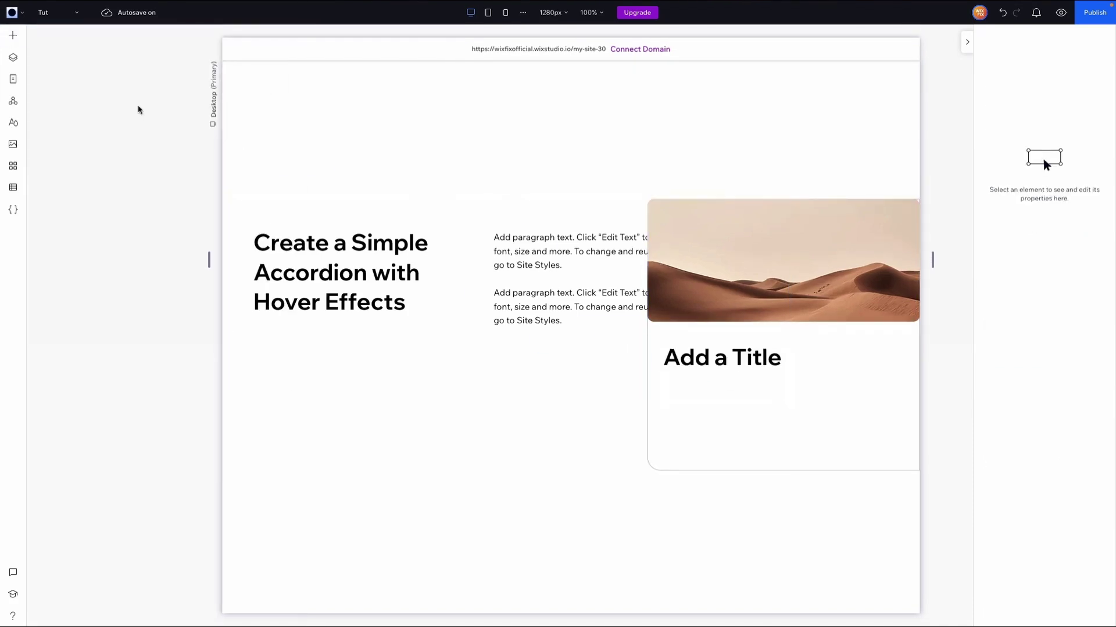
Step: Add a paragraph text under the card's title and combine the title and paragraph into a stack
{"action": "left_click", "coordinate": [13, 39]}
{"action": "left_click_drag", "start_coordinate": [266, 93], "coordinate": [730, 399]}
{"action": "left_click", "coordinate": [752, 361], "text": "shift"}
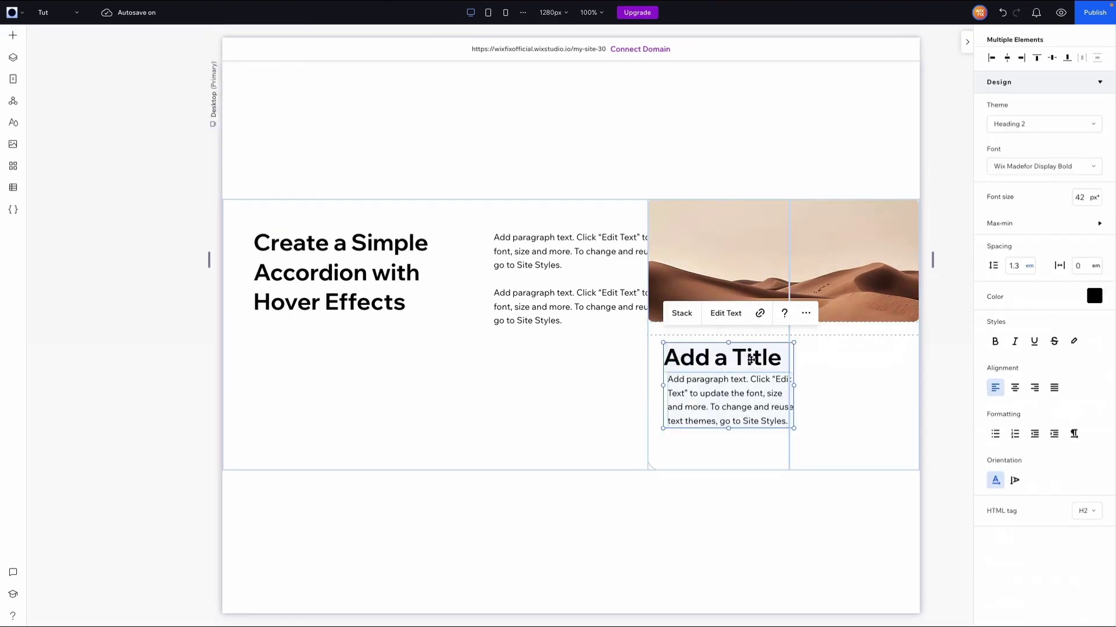
{"action": "left_click", "coordinate": [682, 313]}
Step: Left-align the title and paragraph stack and its items, and set the item spacing to 12 px
{"action": "left_click", "coordinate": [992, 81]}
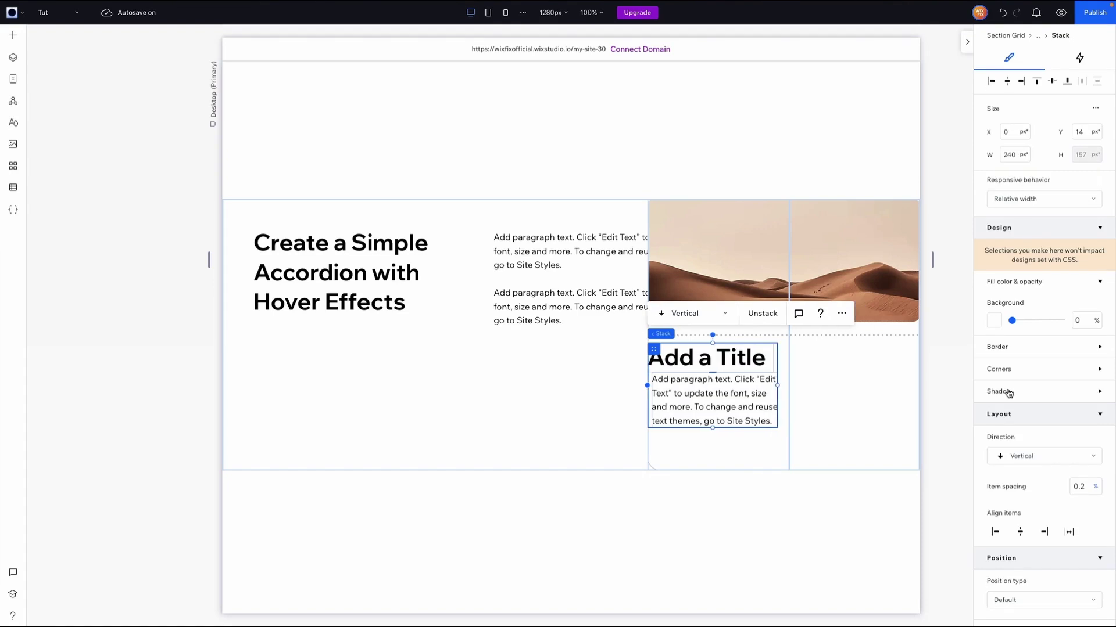
{"action": "left_click", "coordinate": [995, 532]}
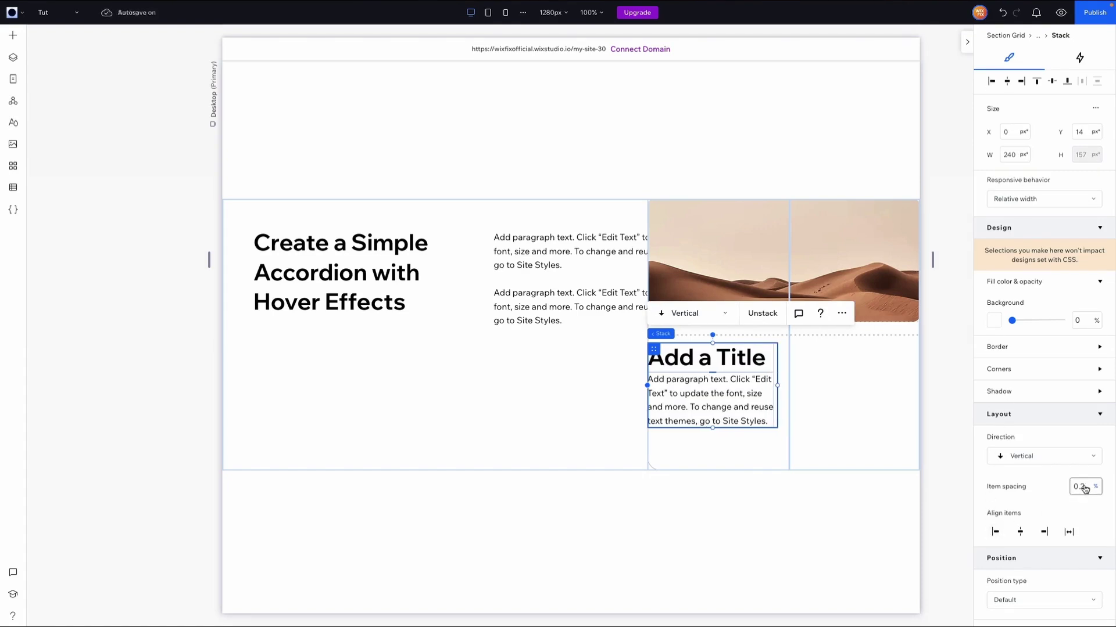
{"action": "left_click", "coordinate": [1085, 487]}
{"action": "type", "text": "12"}
{"action": "key", "text": "Return"}
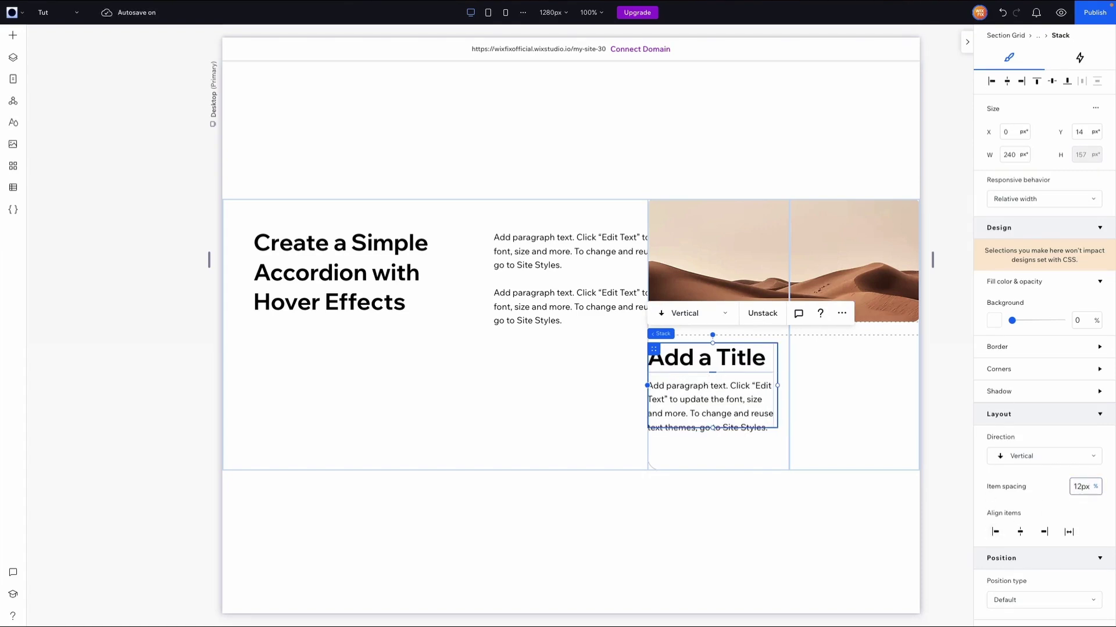
Step: Set the width of the title and paragraph stack to 100%
{"action": "left_click", "coordinate": [1010, 155]}
{"action": "type", "text": "100"}
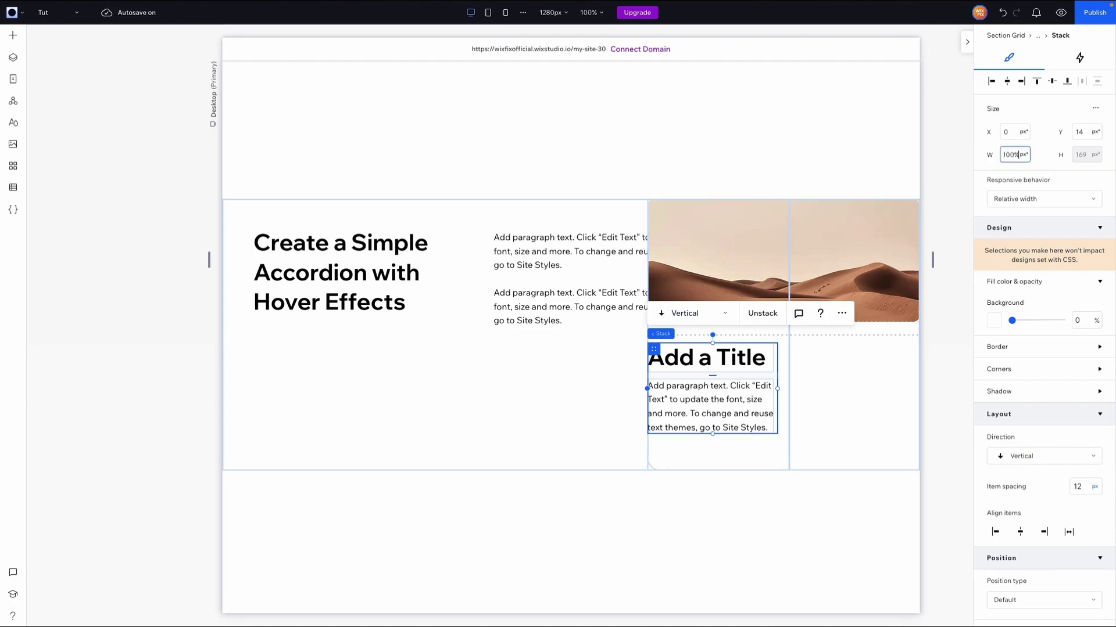
{"action": "key", "text": "Return"}
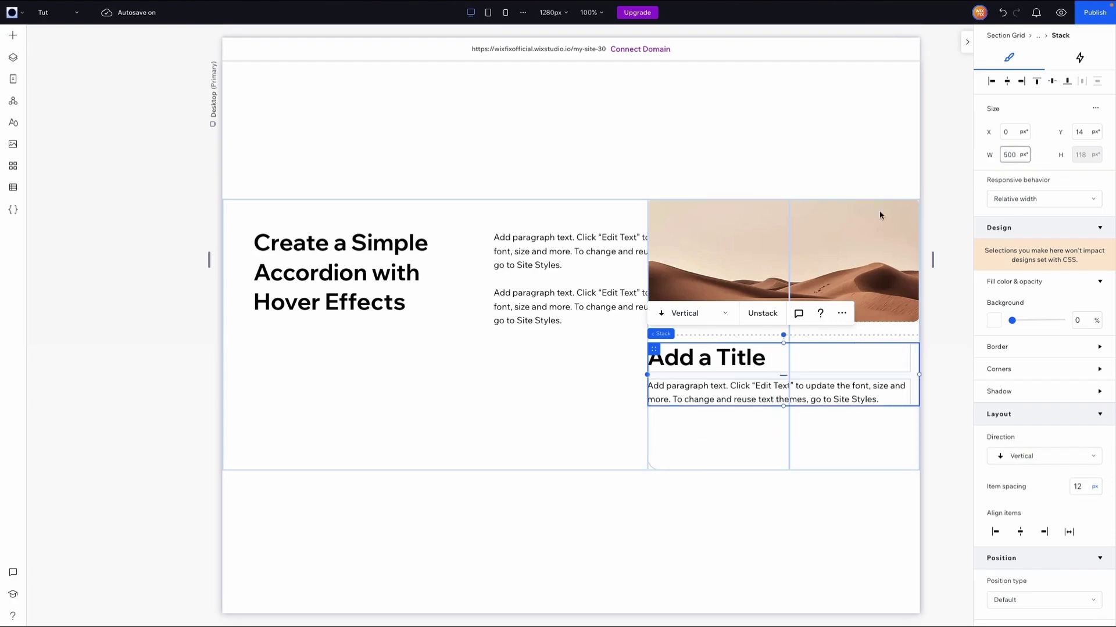
Step: Size the nested container's second grid row to Min content and its first row to Auto
{"action": "left_click", "coordinate": [829, 442]}
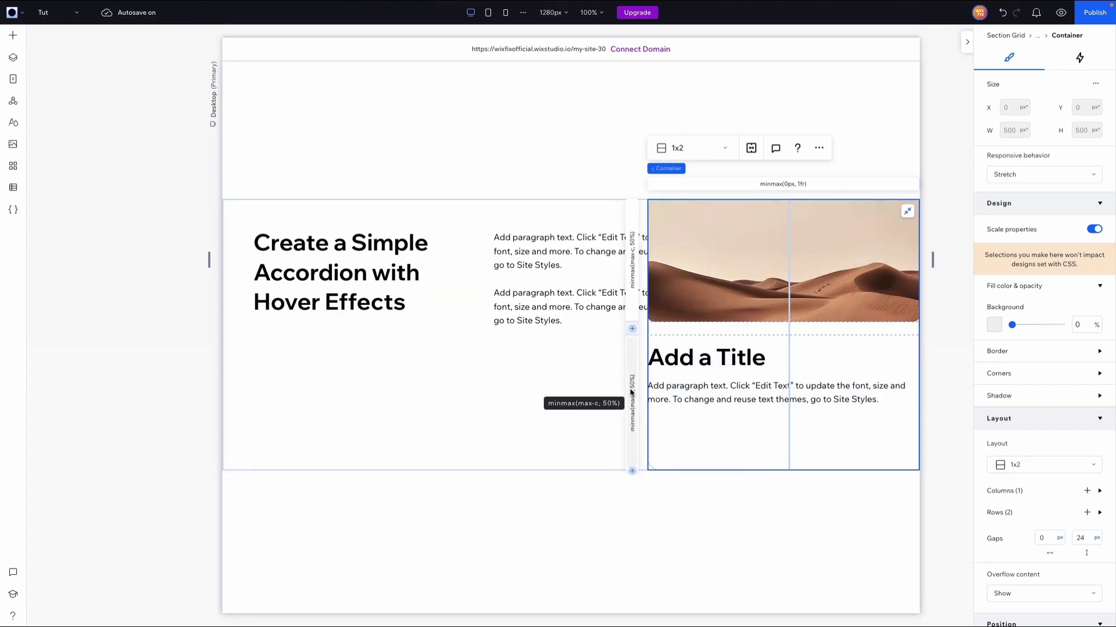
{"action": "scroll", "coordinate": [1058, 484], "scroll_direction": "down", "scroll_amount": 1}
{"action": "left_click", "coordinate": [1009, 460]}
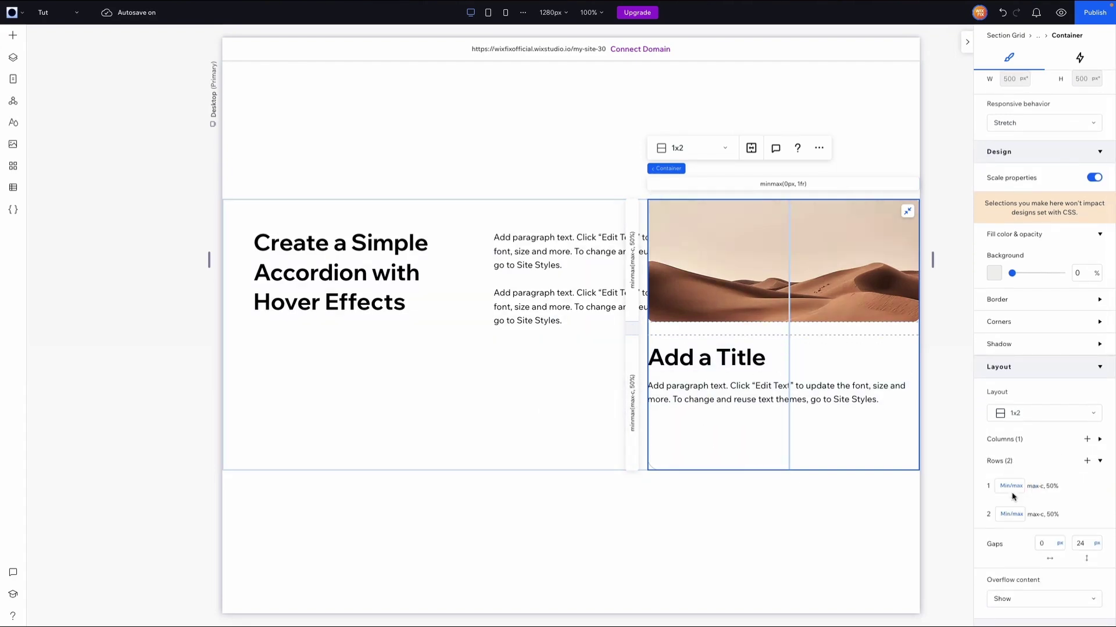
{"action": "left_click", "coordinate": [1010, 513]}
{"action": "left_click", "coordinate": [1015, 458]}
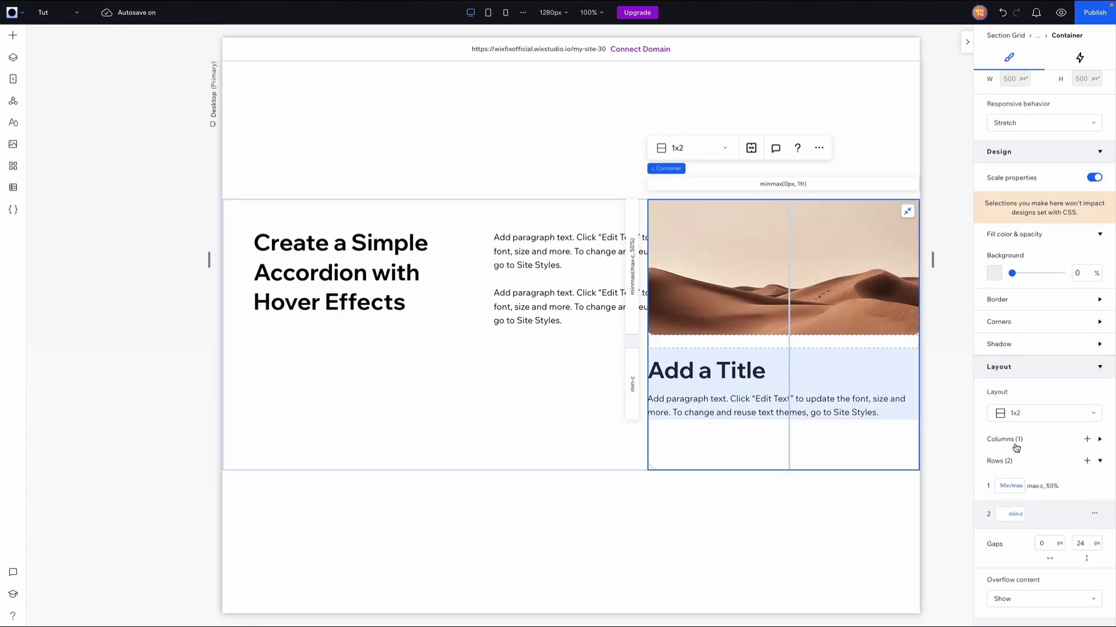
{"action": "left_click", "coordinate": [1023, 491]}
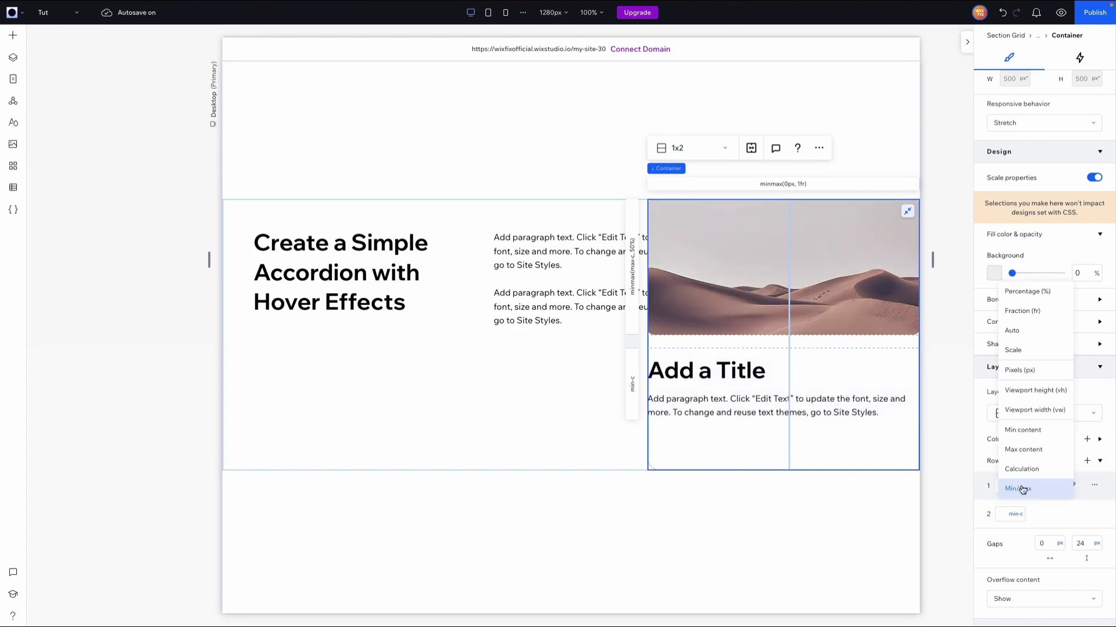
{"action": "left_click", "coordinate": [1023, 349]}
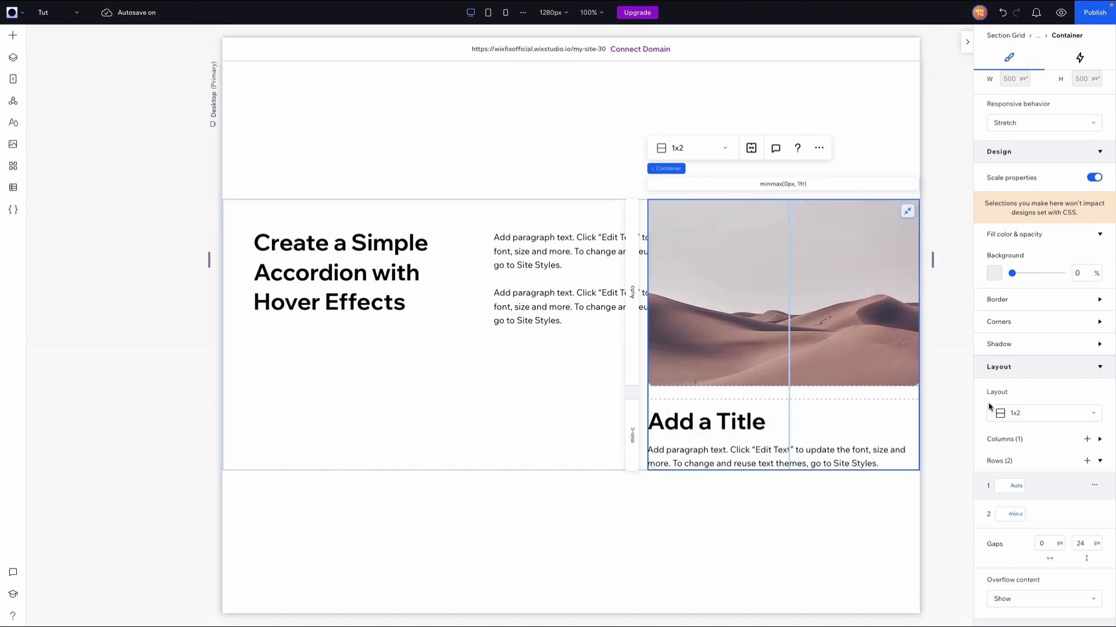
Step: Apply a 10% margin to all sides of the nested container inside the card
{"action": "scroll", "coordinate": [1066, 417], "scroll_direction": "down", "scroll_amount": 5}
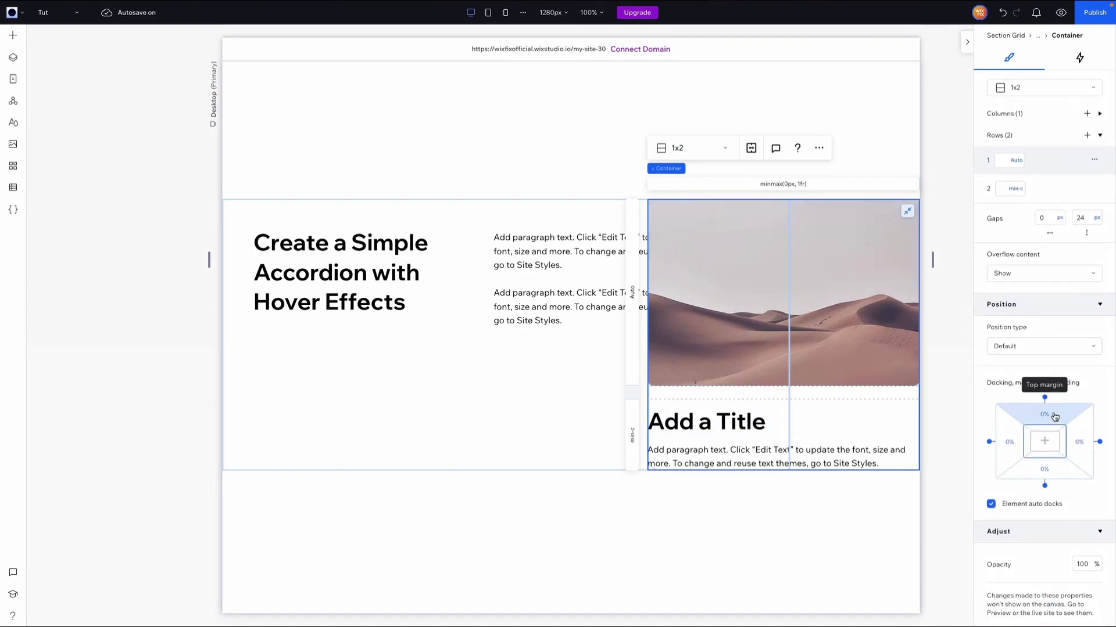
{"action": "left_click", "coordinate": [1055, 417]}
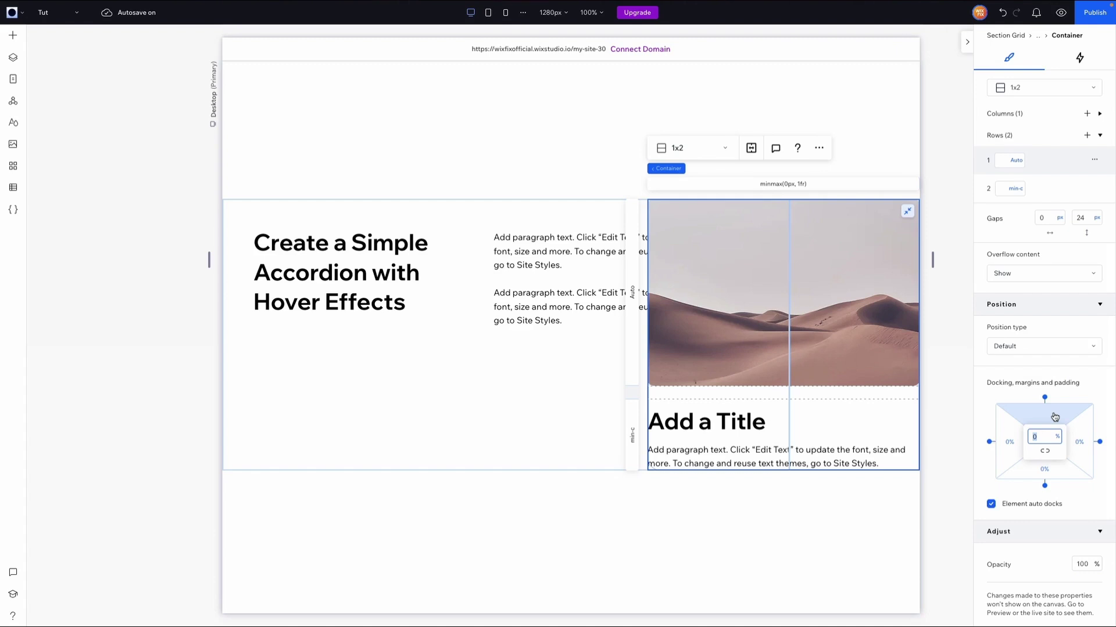
{"action": "type", "text": "10"}
{"action": "key", "text": "Return"}
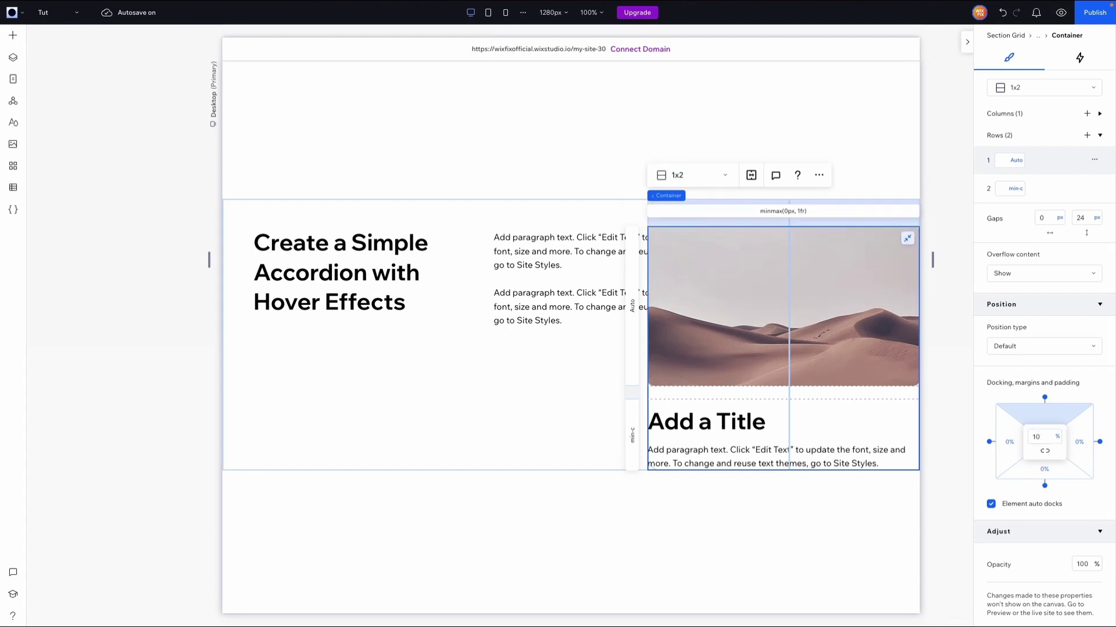
{"action": "left_click", "coordinate": [950, 398]}
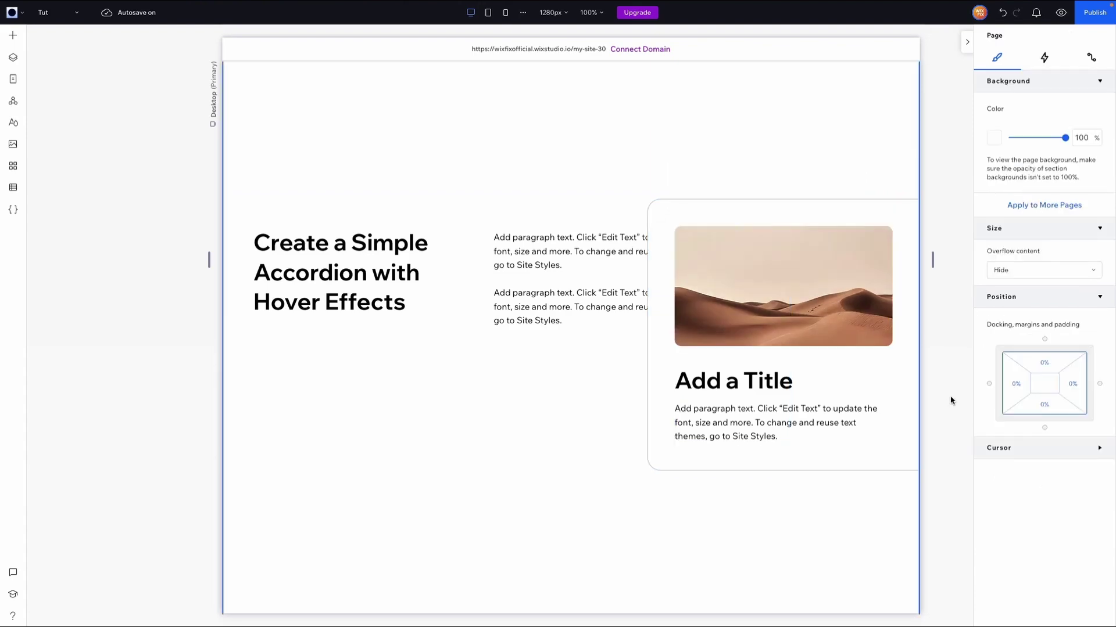
Step: Add a container to the empty section above the heading and set its width to 80 px
{"action": "left_click", "coordinate": [899, 457]}
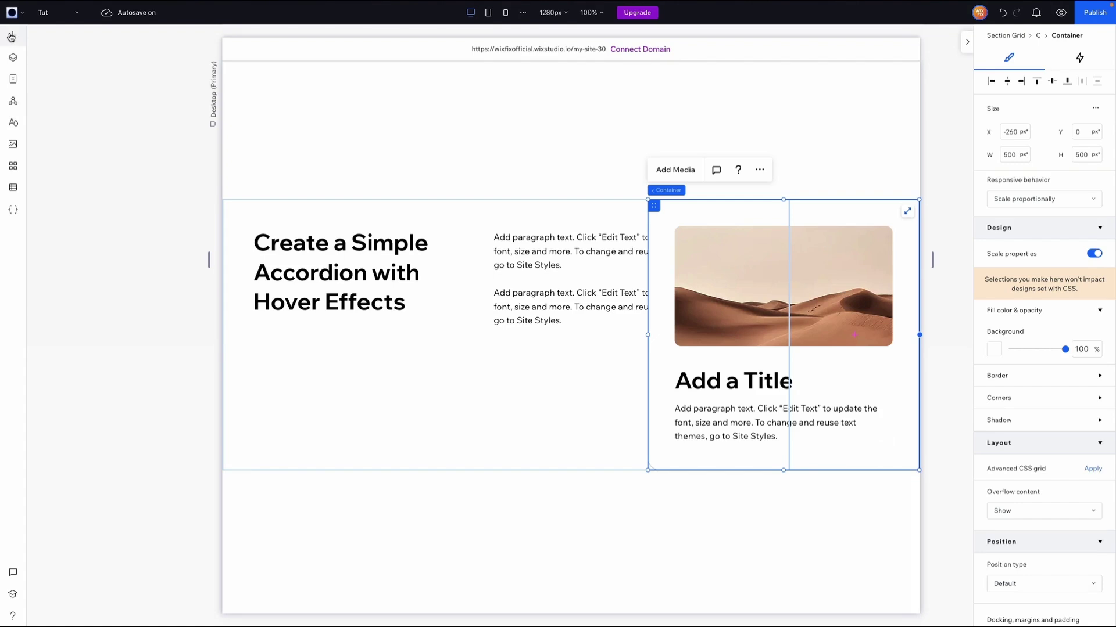
{"action": "left_click_drag", "start_coordinate": [13, 35], "coordinate": [502, 139]}
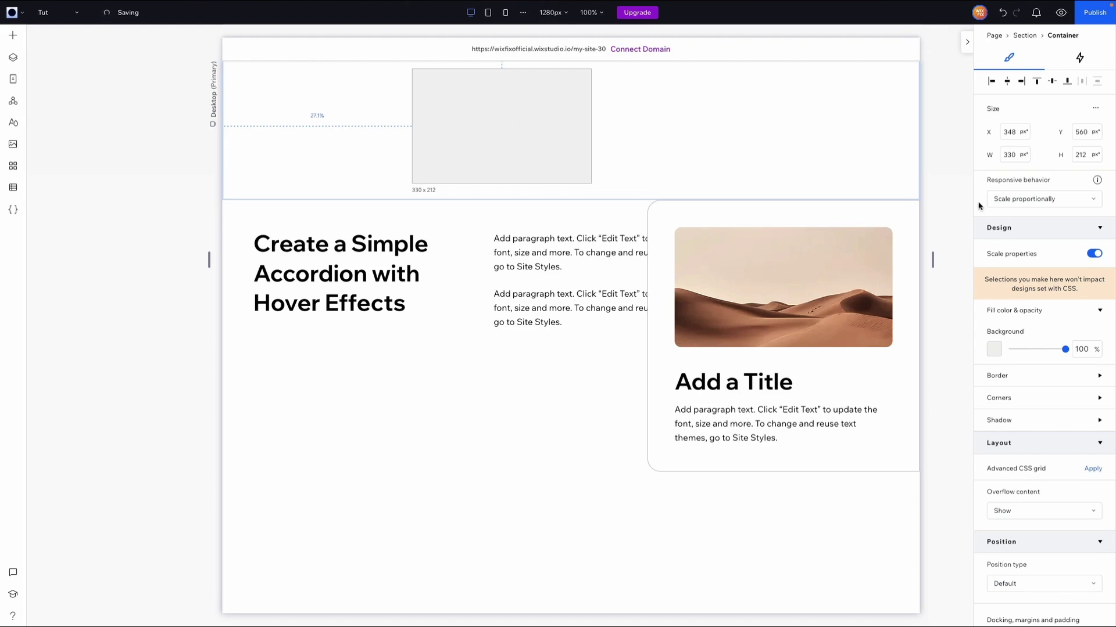
{"action": "left_click", "coordinate": [1011, 155]}
{"action": "type", "text": "80"}
{"action": "key", "text": "Return"}
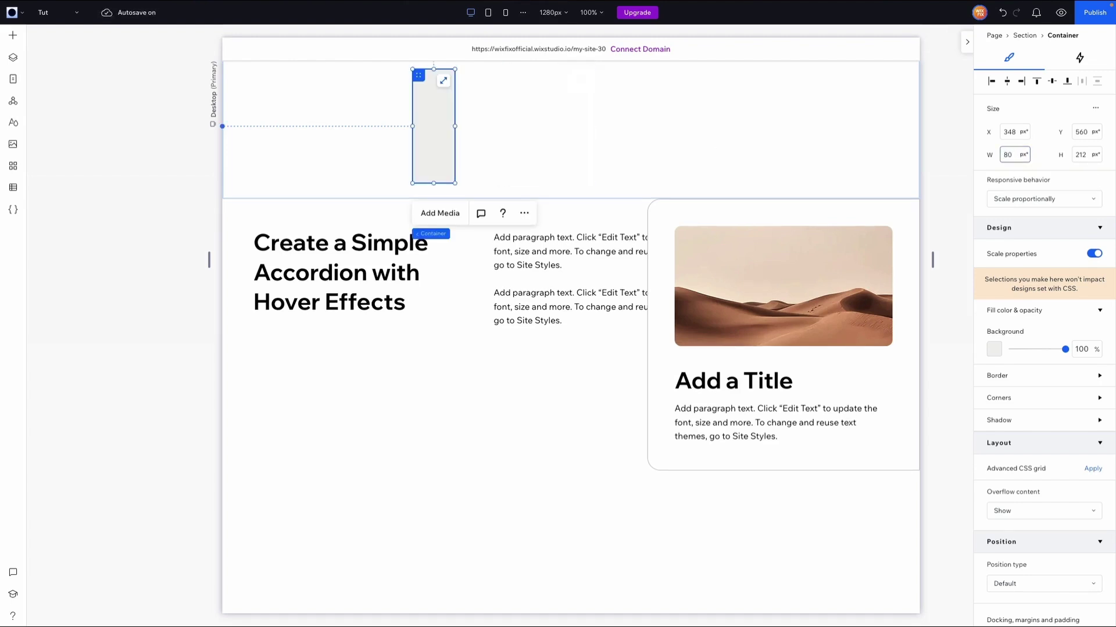
Step: Enable advanced size settings for the narrow container and switch its width unit to viewport width (vw)
{"action": "left_click", "coordinate": [1095, 109]}
{"action": "left_click", "coordinate": [1068, 116]}
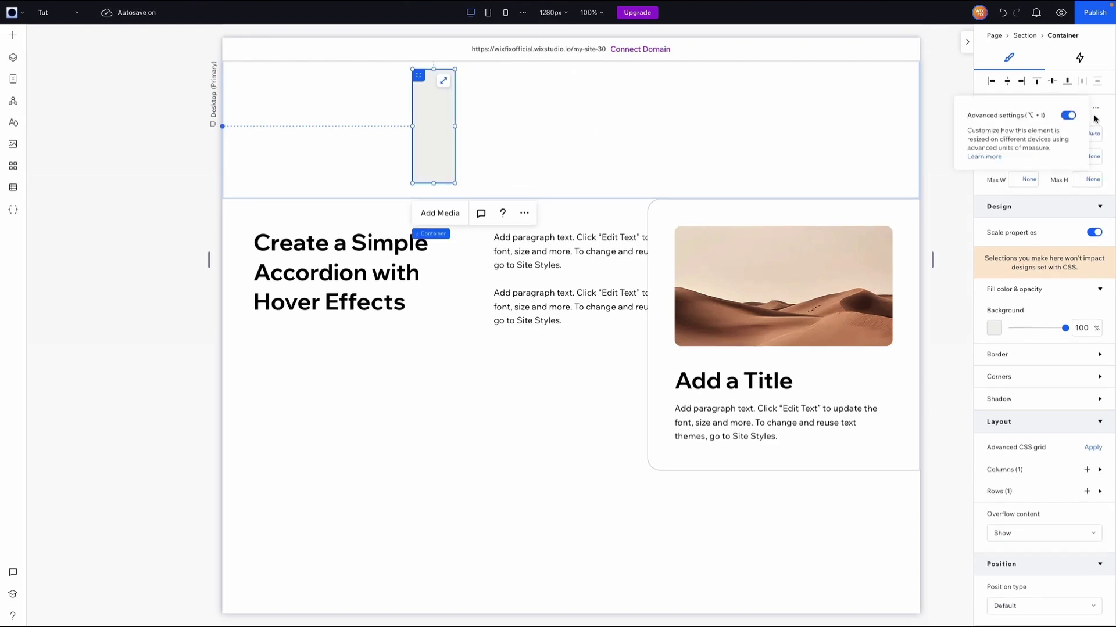
{"action": "left_click", "coordinate": [1058, 133]}
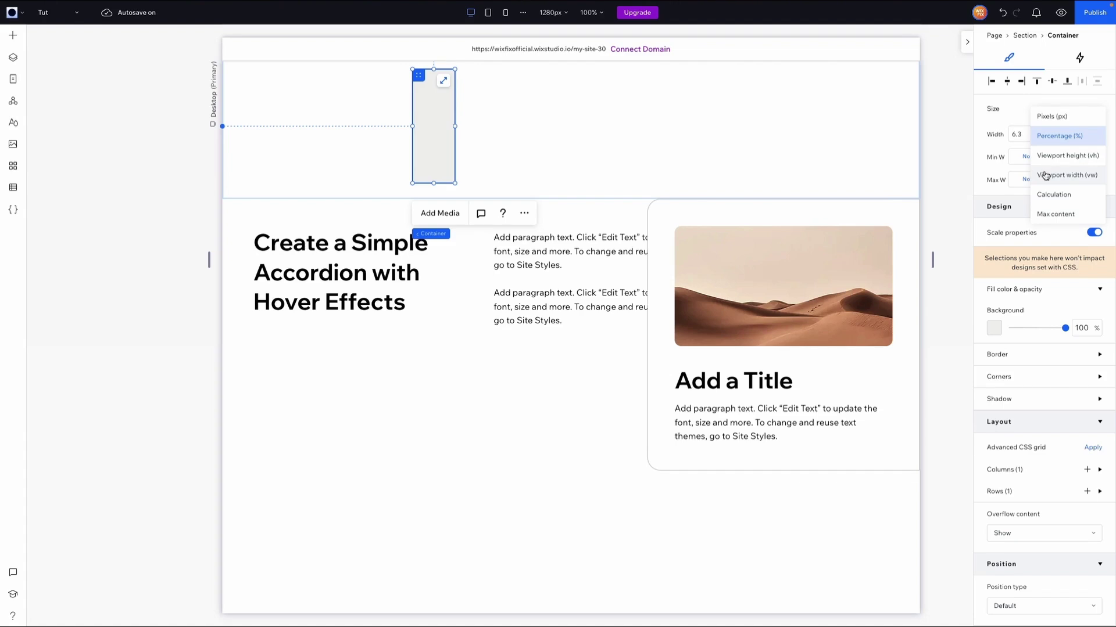
{"action": "left_click", "coordinate": [1045, 175]}
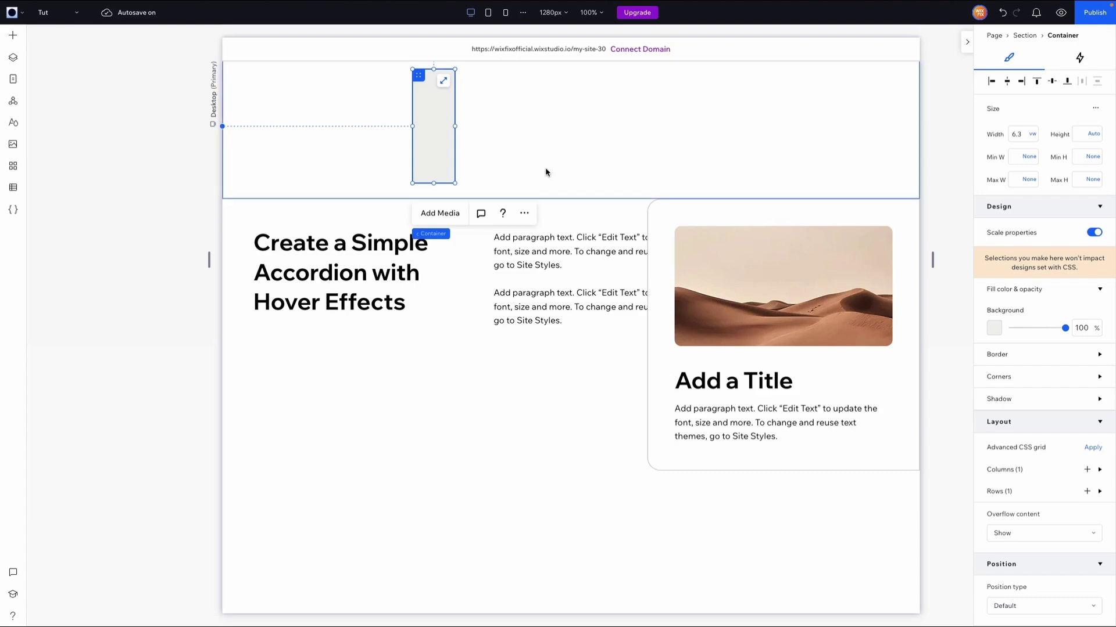
Step: Enable advanced size settings for the outer card container and switch its width unit to viewport width (vw)
{"action": "left_click", "coordinate": [830, 462]}
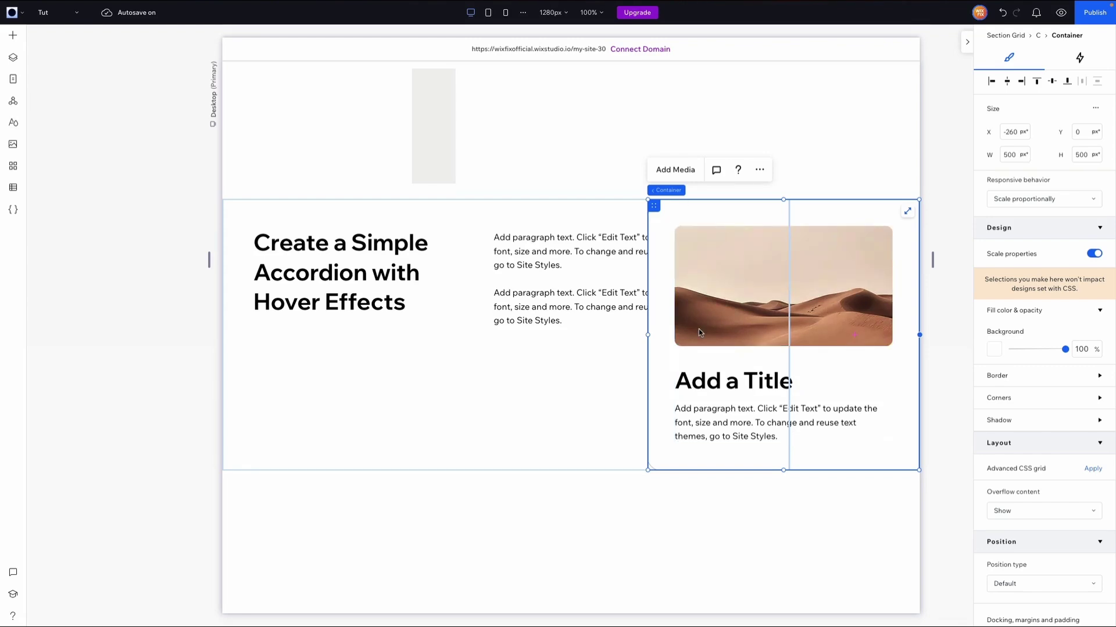
{"action": "left_click_drag", "start_coordinate": [653, 210], "coordinate": [868, 211]}
{"action": "key", "text": "ctrl+z"}
{"action": "left_click", "coordinate": [1095, 108]}
{"action": "left_click", "coordinate": [1067, 118]}
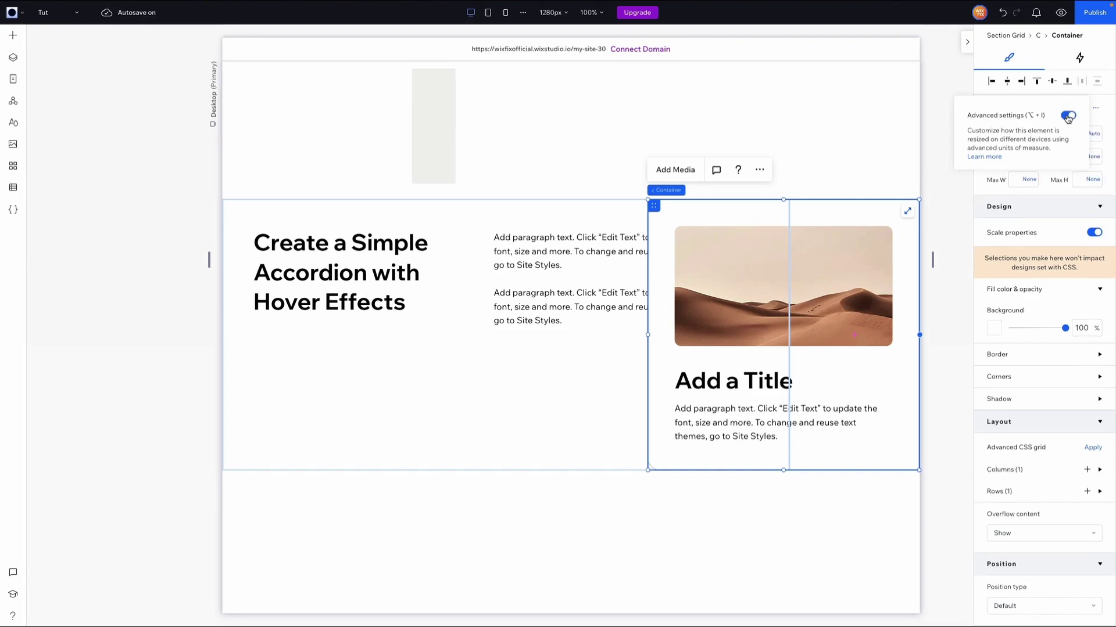
{"action": "left_click", "coordinate": [1034, 136]}
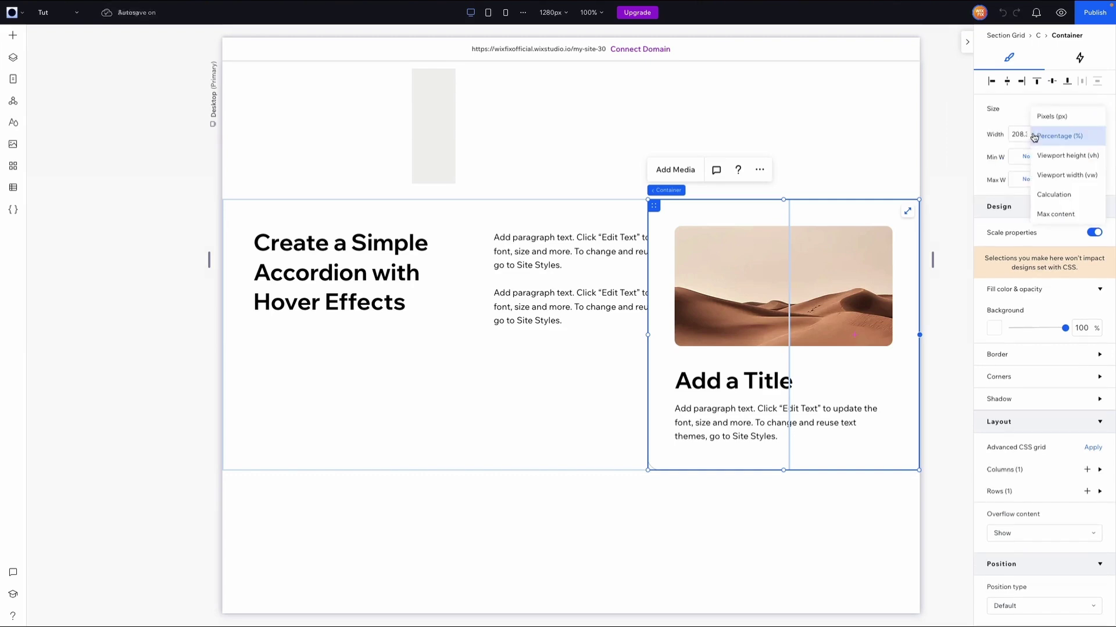
{"action": "left_click", "coordinate": [1054, 176]}
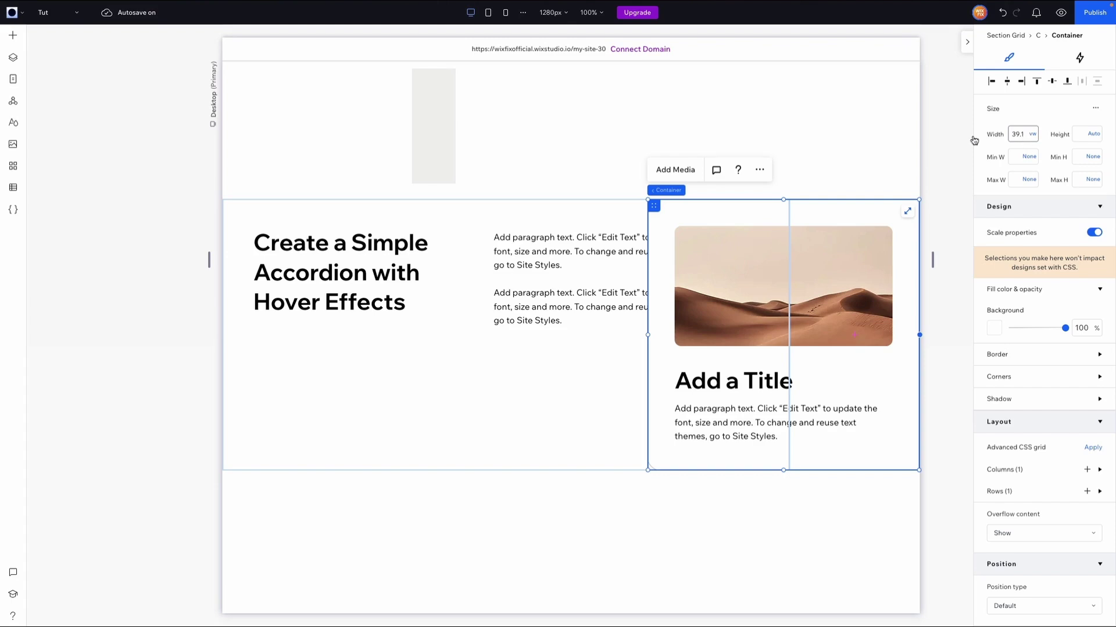
Step: Calculate 39.1-6.3 in the system search to find the difference between the two container widths
{"action": "key", "text": "super+space"}
{"action": "type", "text": "39"}
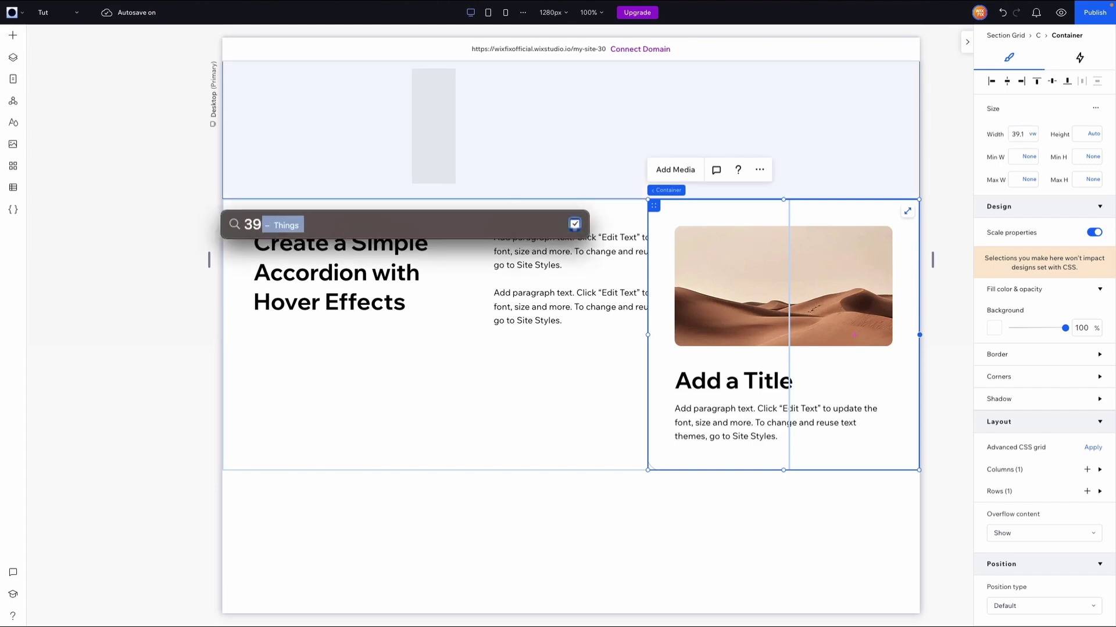
{"action": "type", "text": ".1-6.3"}
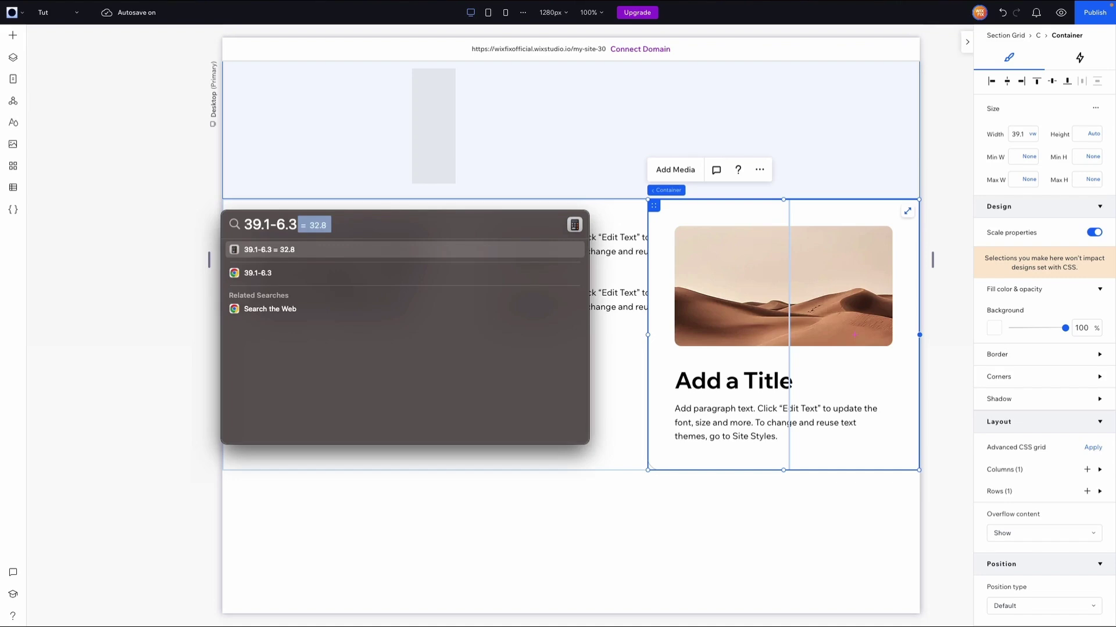
{"action": "key", "text": "Escape"}
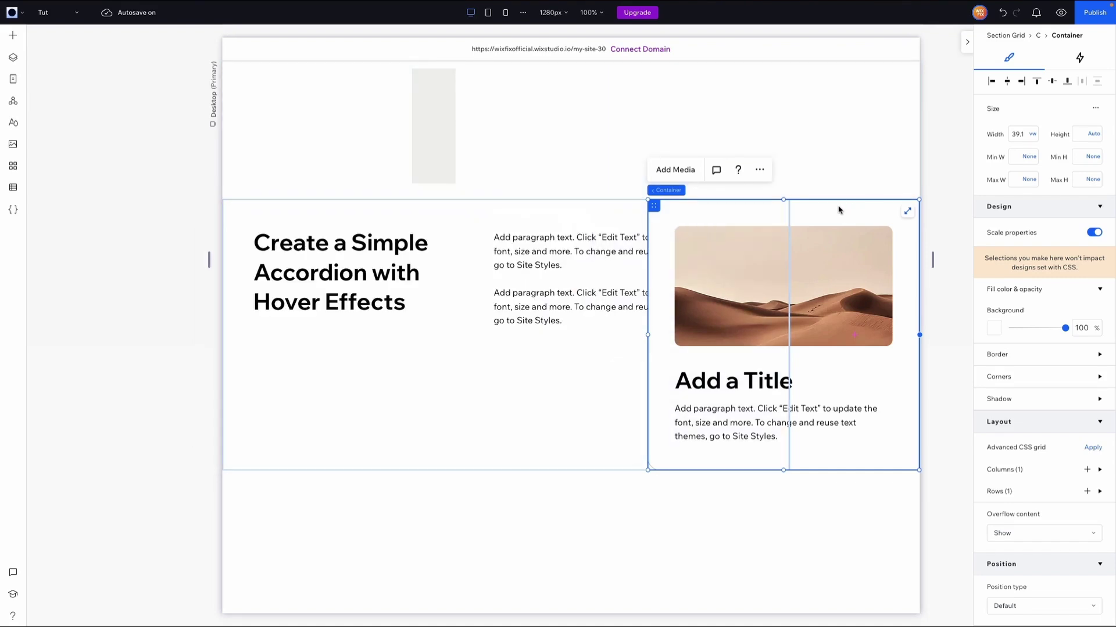
Step: Set the outer card container's X translate to 32.8 vw and check its shifted position in the page preview
{"action": "scroll", "coordinate": [1000, 376], "scroll_direction": "down", "scroll_amount": 7}
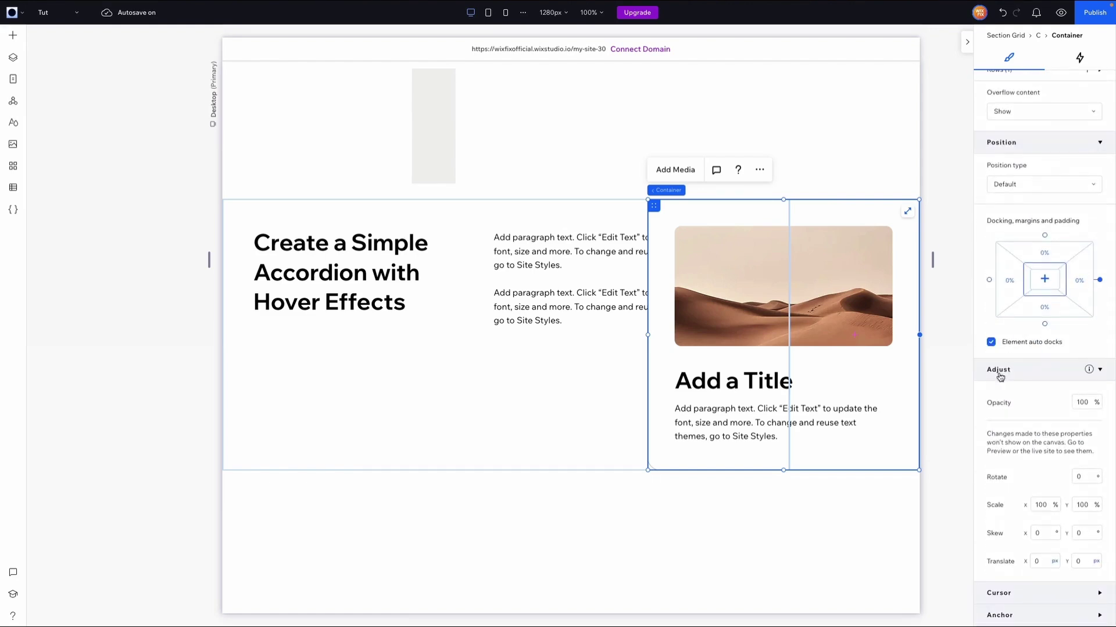
{"action": "left_click", "coordinate": [1038, 560]}
{"action": "left_click", "coordinate": [933, 425]}
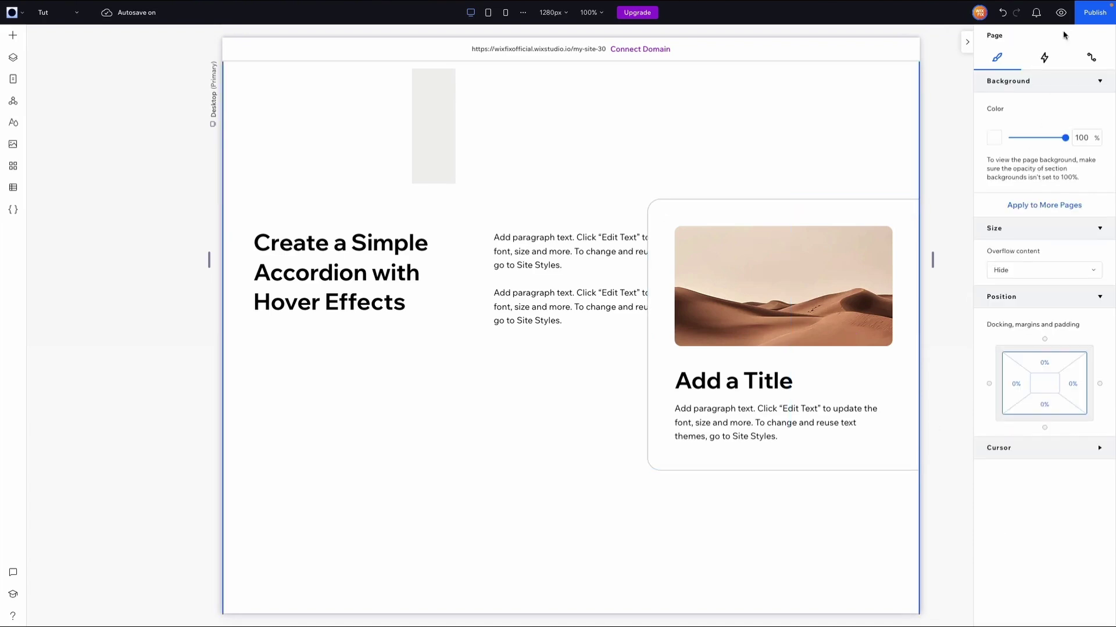
{"action": "left_click", "coordinate": [1062, 14]}
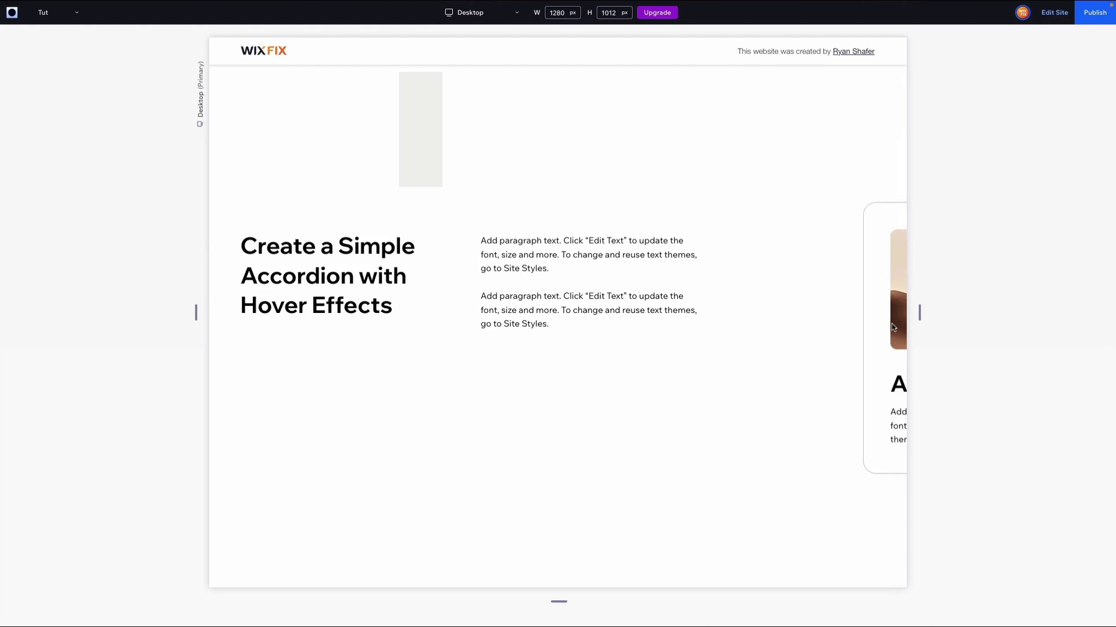
{"action": "left_click", "coordinate": [1053, 14]}
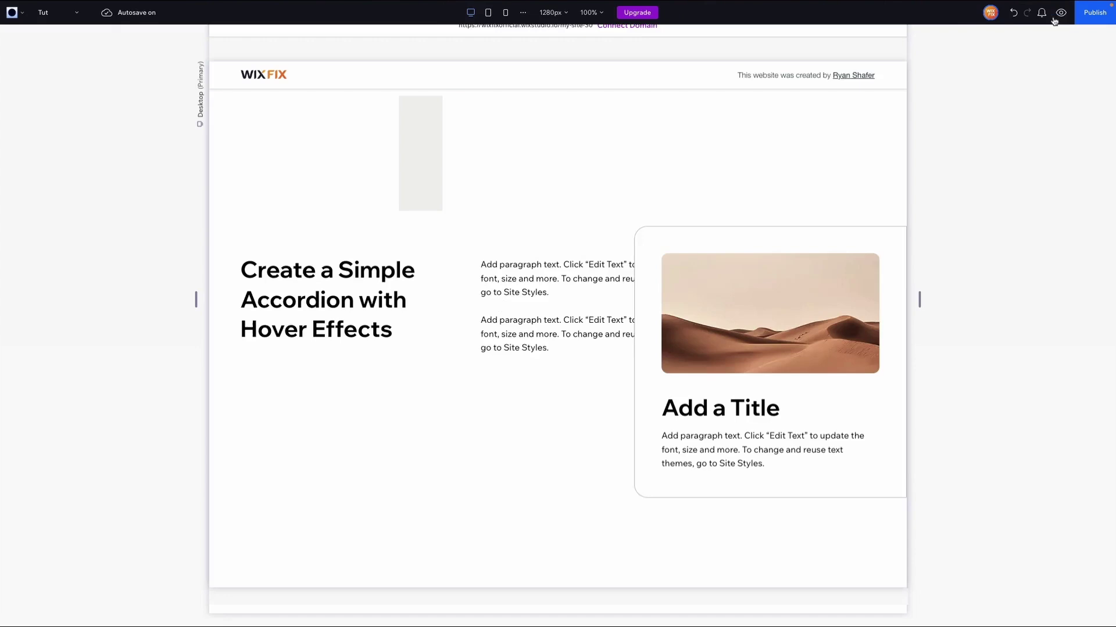
Step: Add a hover animation to the card container itself and open it for designing
{"action": "left_click", "coordinate": [886, 212]}
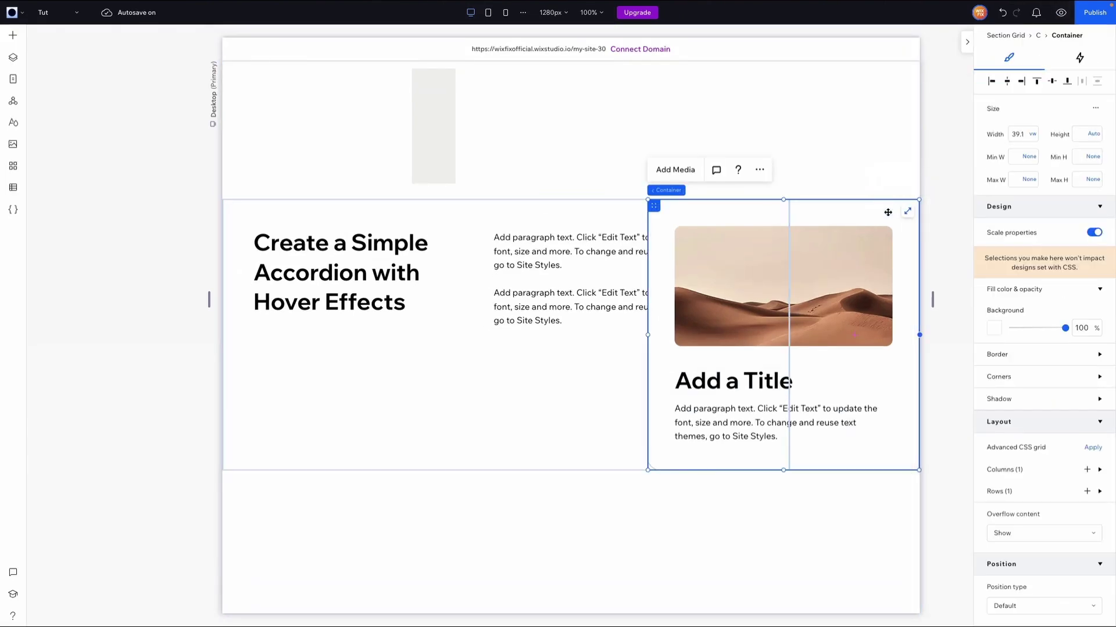
{"action": "left_click", "coordinate": [1079, 58]}
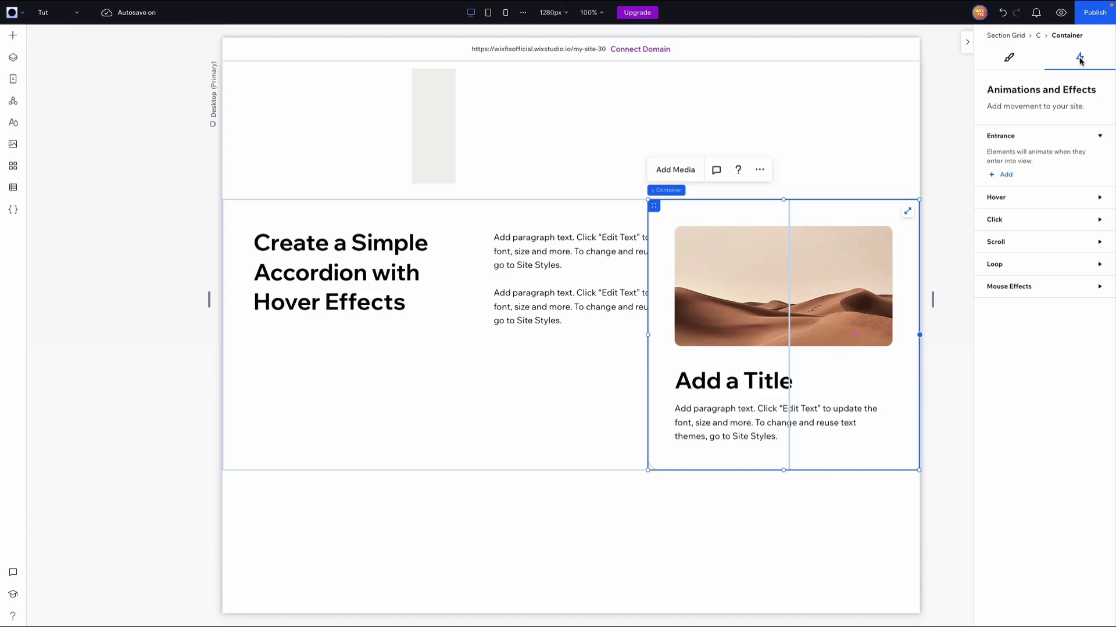
{"action": "left_click", "coordinate": [998, 200]}
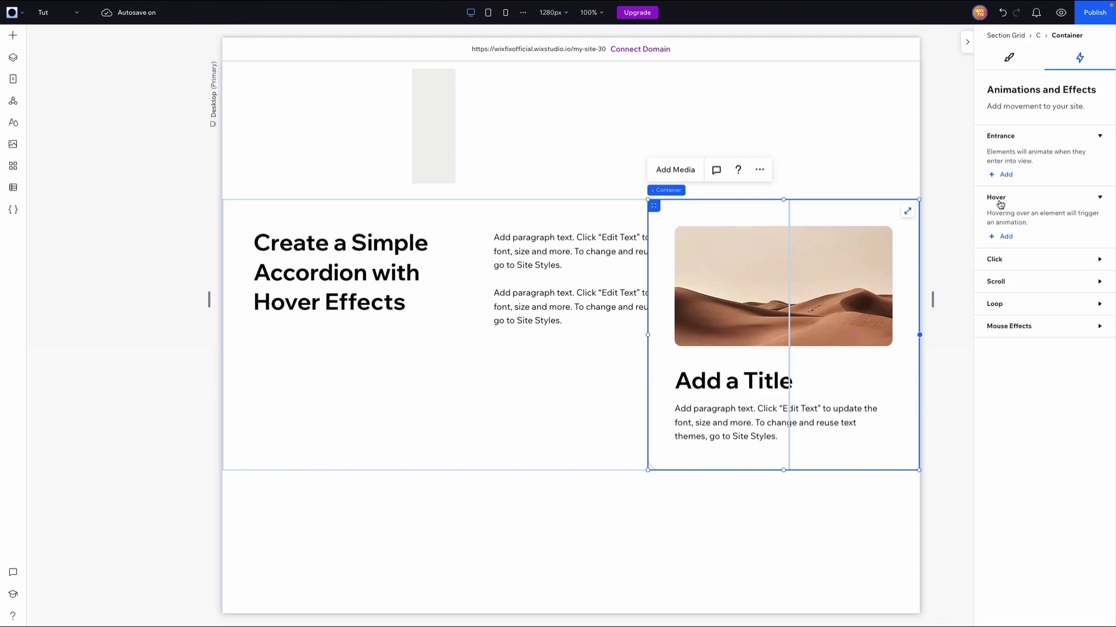
{"action": "left_click", "coordinate": [1006, 237]}
{"action": "left_click", "coordinate": [1080, 196]}
{"action": "left_click", "coordinate": [1034, 328]}
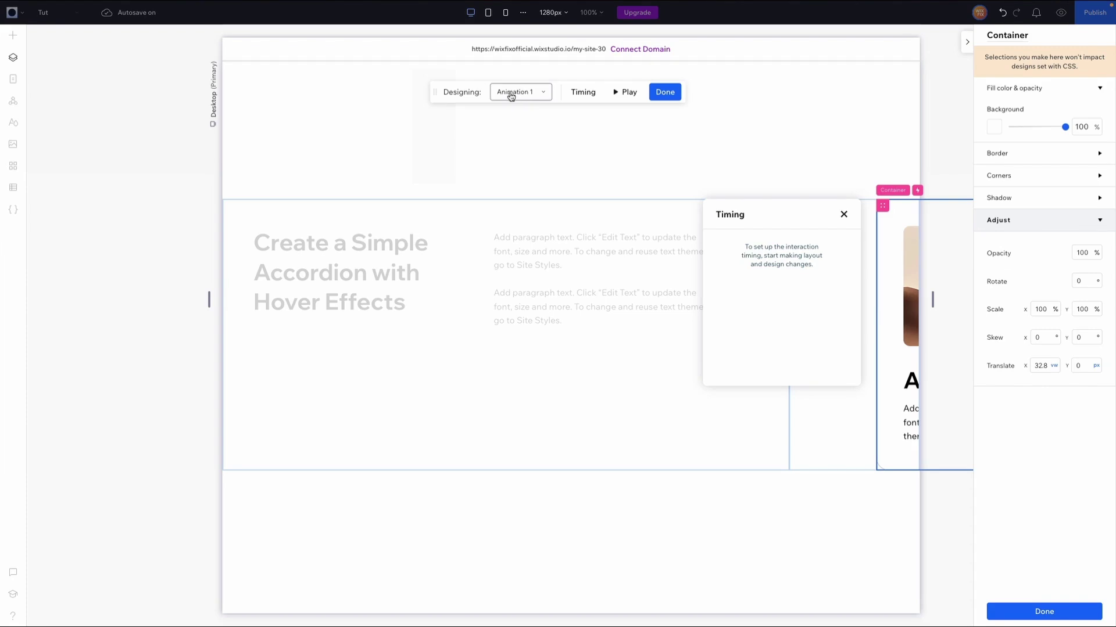
Step: Set the card container's X translate to 0 vw in the hover animation and finish designing it
{"action": "left_click", "coordinate": [1047, 367]}
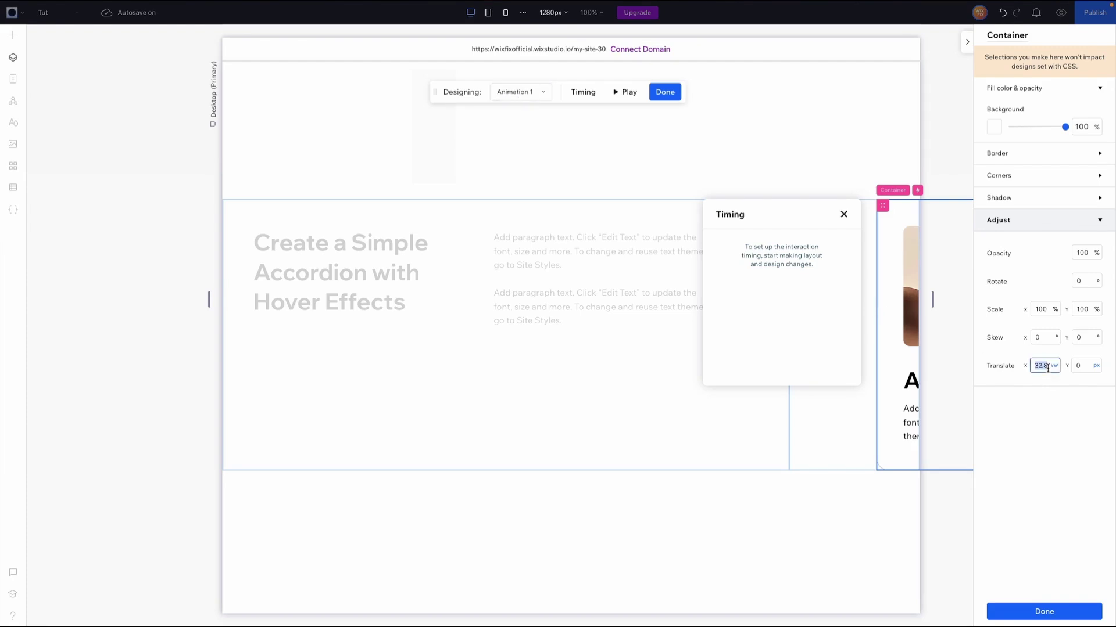
{"action": "type", "text": "0"}
{"action": "key", "text": "Return"}
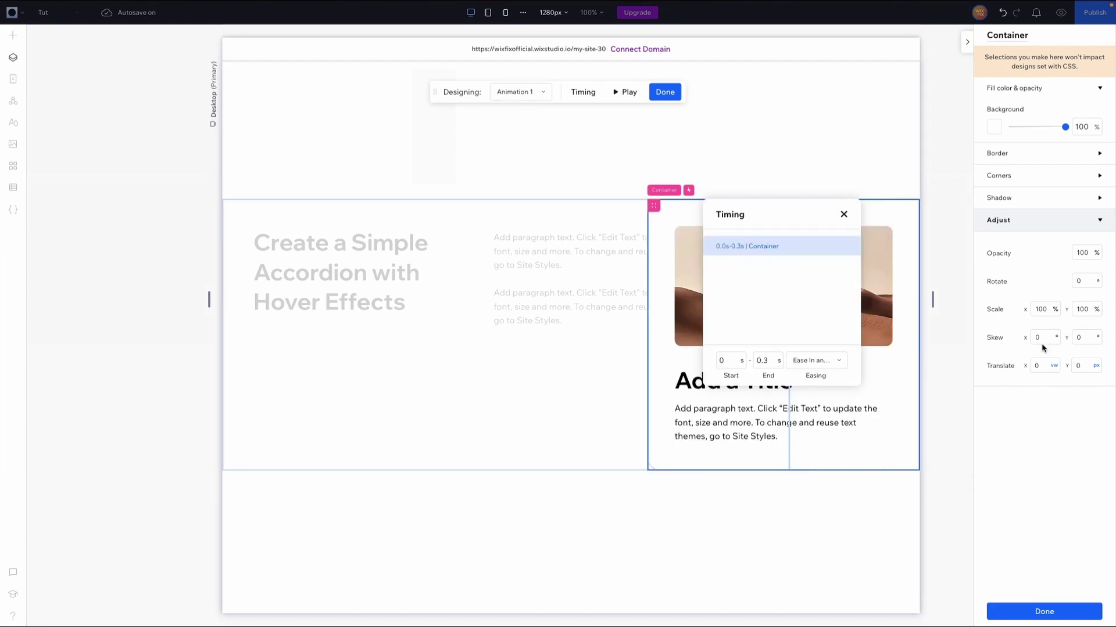
{"action": "left_click", "coordinate": [1036, 613]}
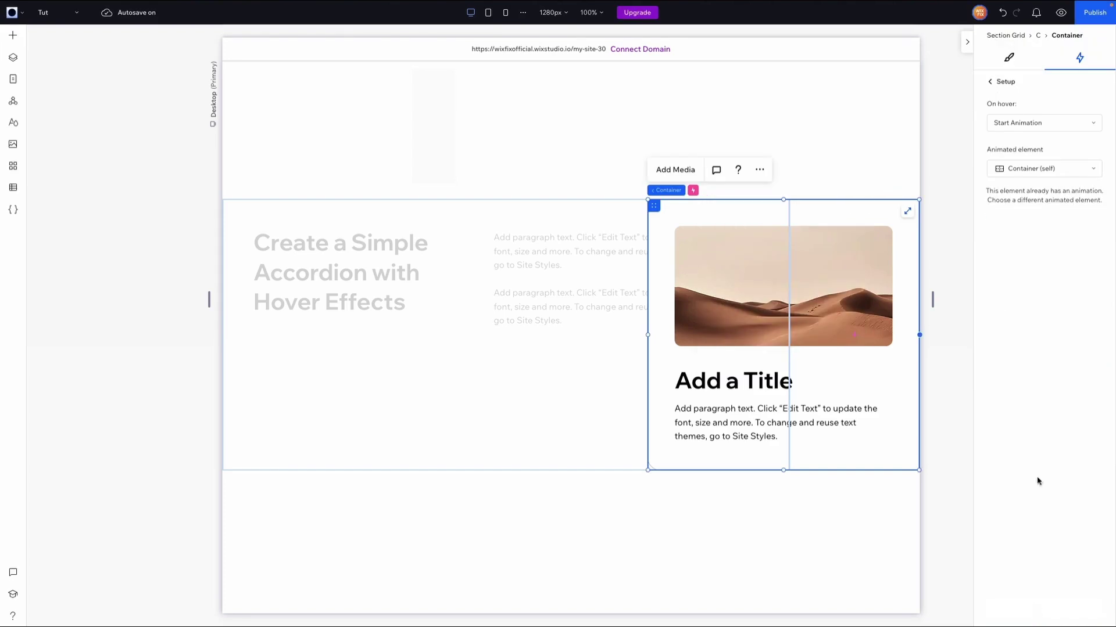
Step: Preview the page to test the card container's hover slide-in, and return to editing
{"action": "left_click", "coordinate": [1061, 12]}
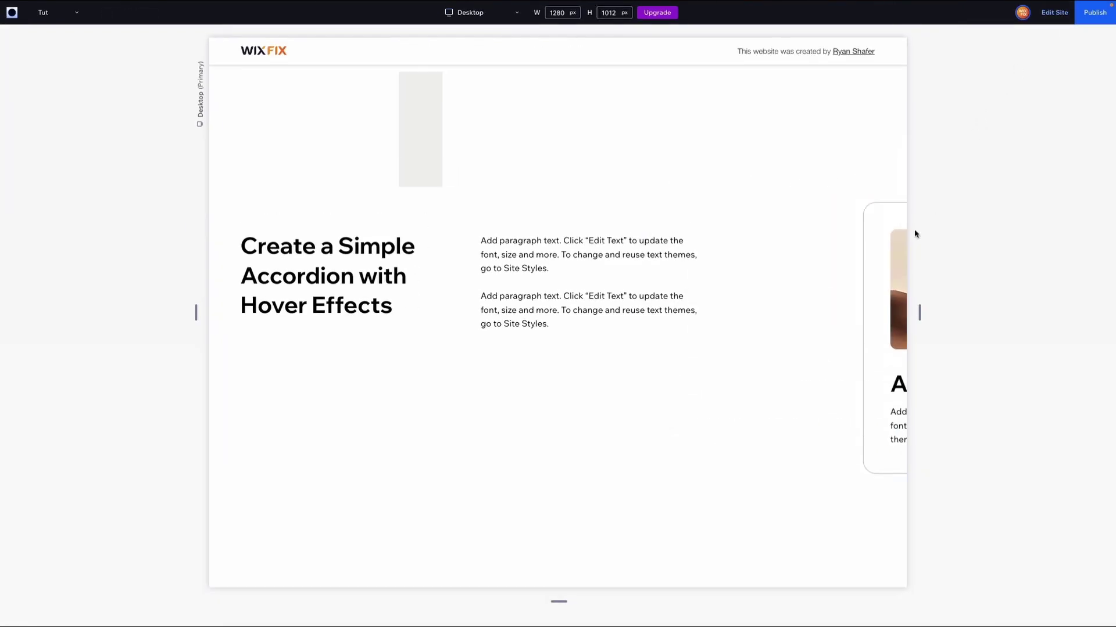
{"action": "mouse_move", "coordinate": [872, 299]}
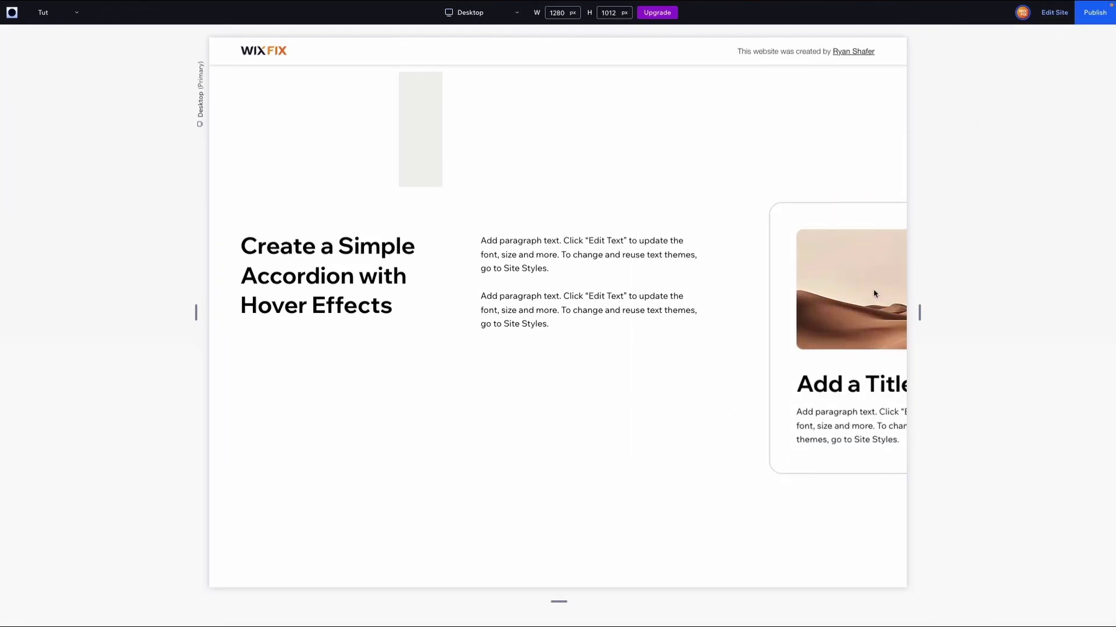
{"action": "left_click", "coordinate": [1059, 14]}
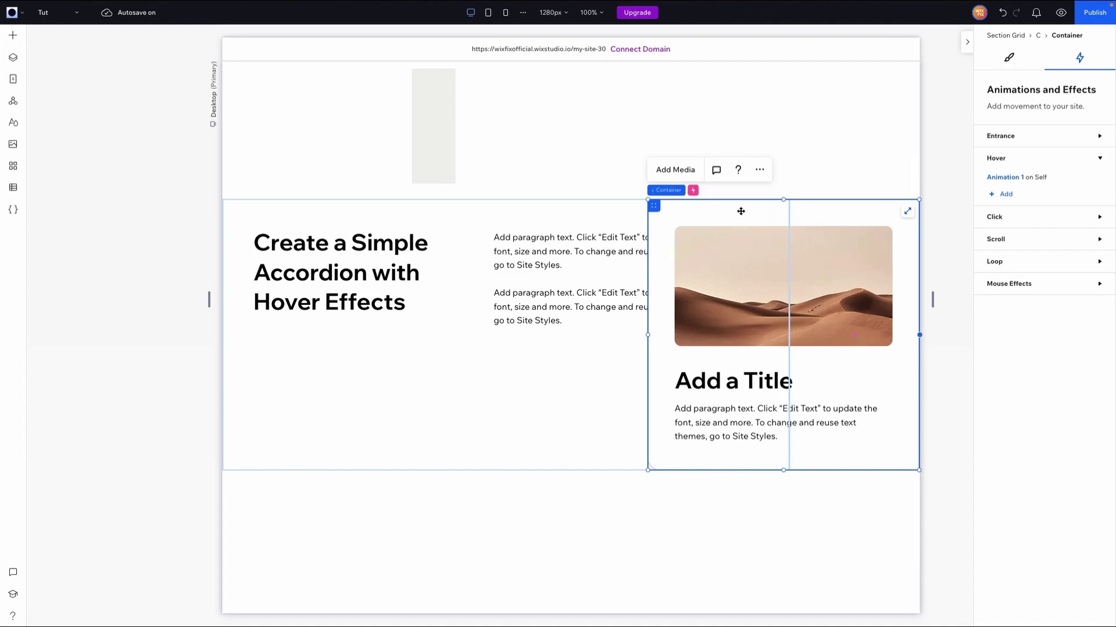
Step: Paste a copy of the card container into the section's second-column cell and align it to the cell's right edge
{"action": "left_click", "coordinate": [1038, 35]}
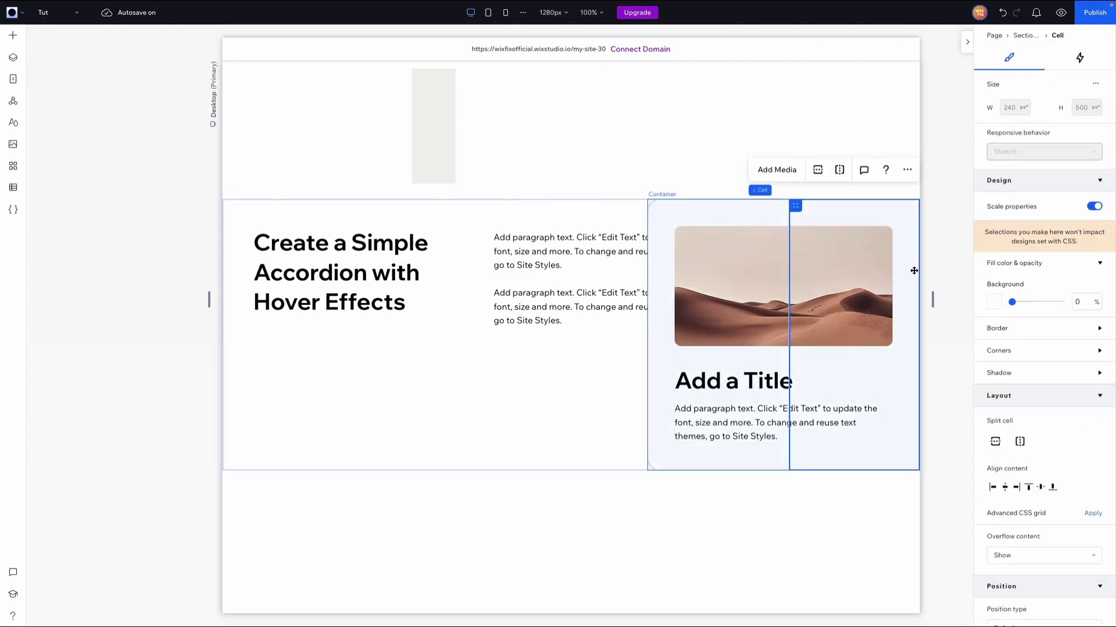
{"action": "left_click", "coordinate": [960, 257]}
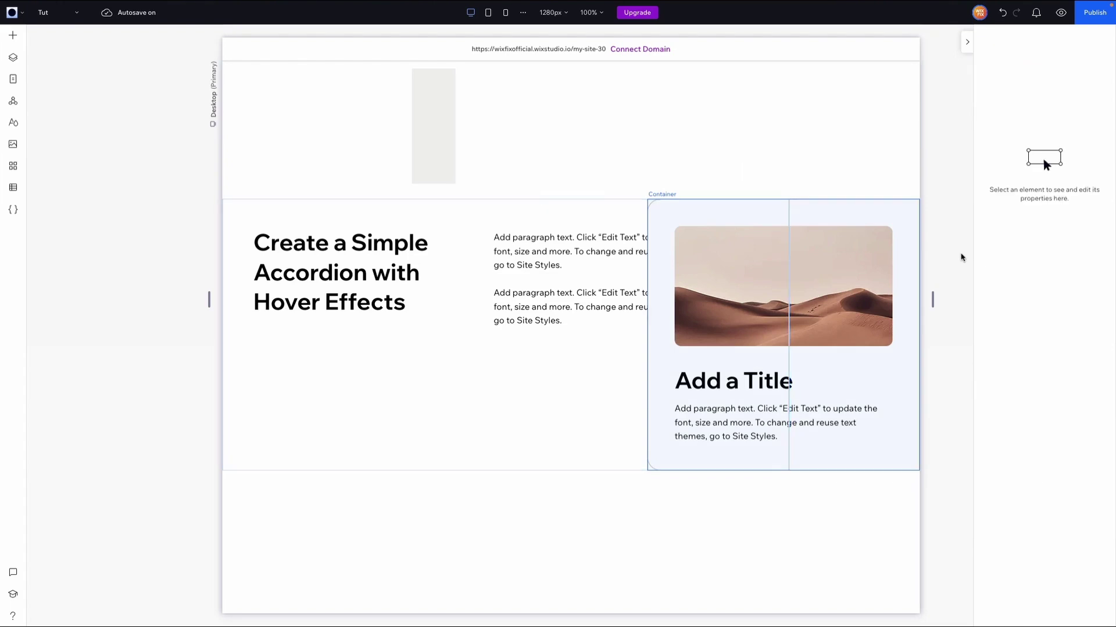
{"action": "key", "text": "ctrl+v"}
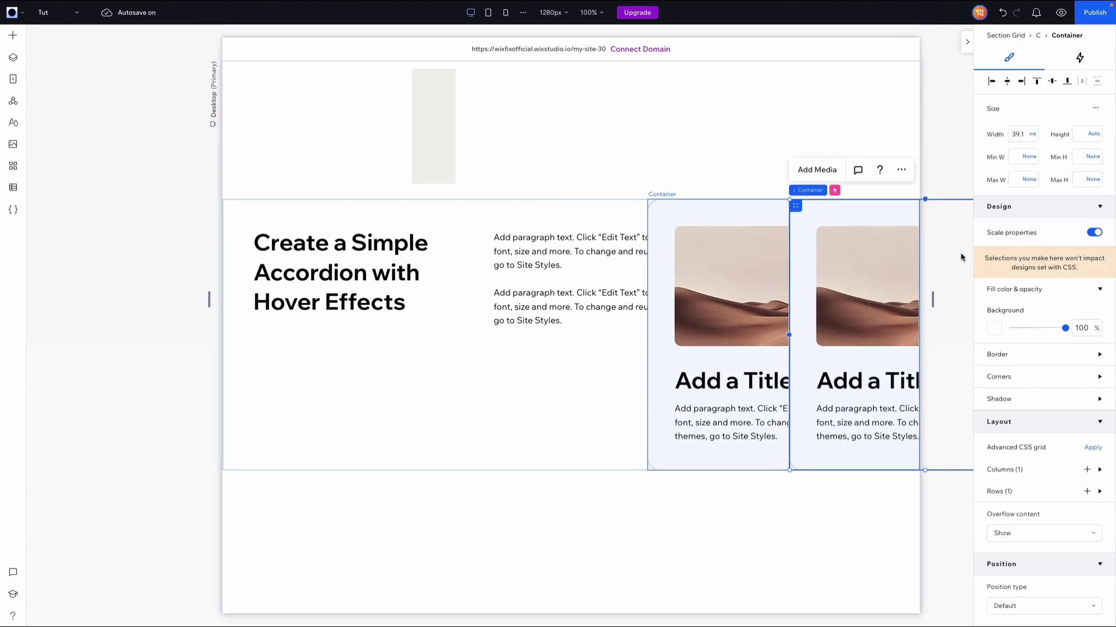
{"action": "left_click", "coordinate": [1022, 83]}
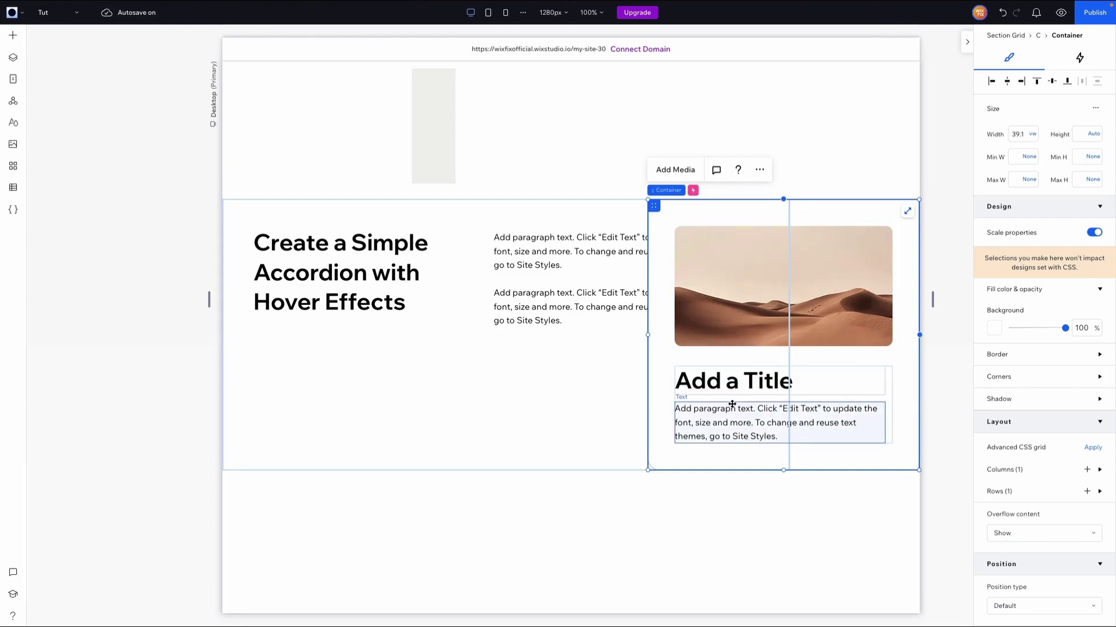
Step: Change the copied card's title to "Item 2"
{"action": "left_click", "coordinate": [738, 376]}
{"action": "double_click", "coordinate": [737, 376]}
{"action": "type", "text": "Item 2"}
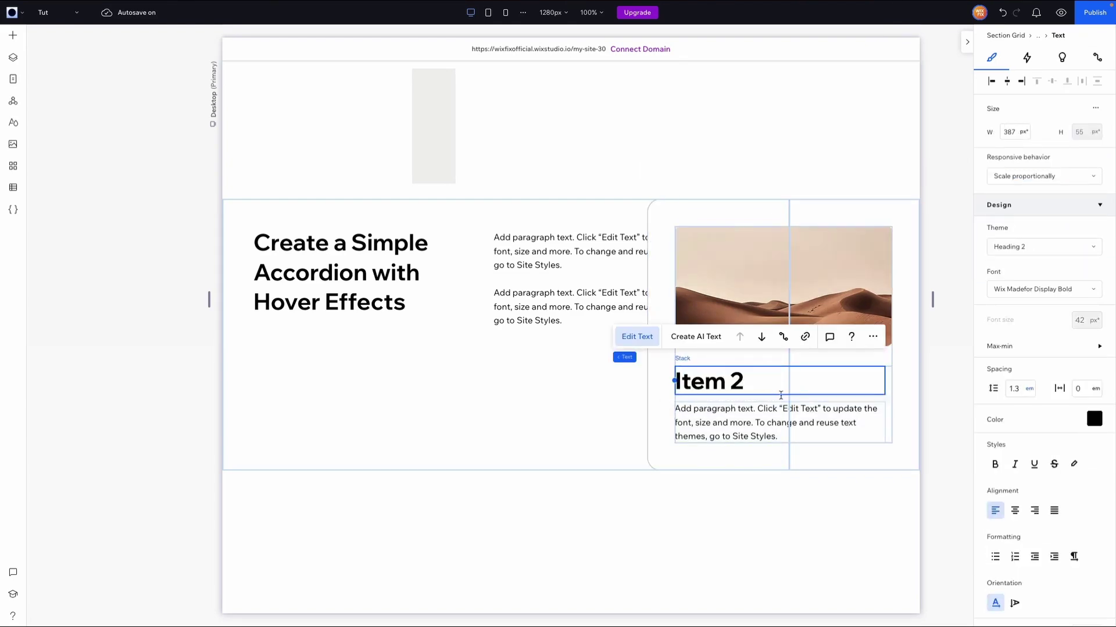
{"action": "left_click", "coordinate": [959, 378]}
Step: Set the Item 2 card container's right margin to 6.3 vw
{"action": "left_click", "coordinate": [665, 215]}
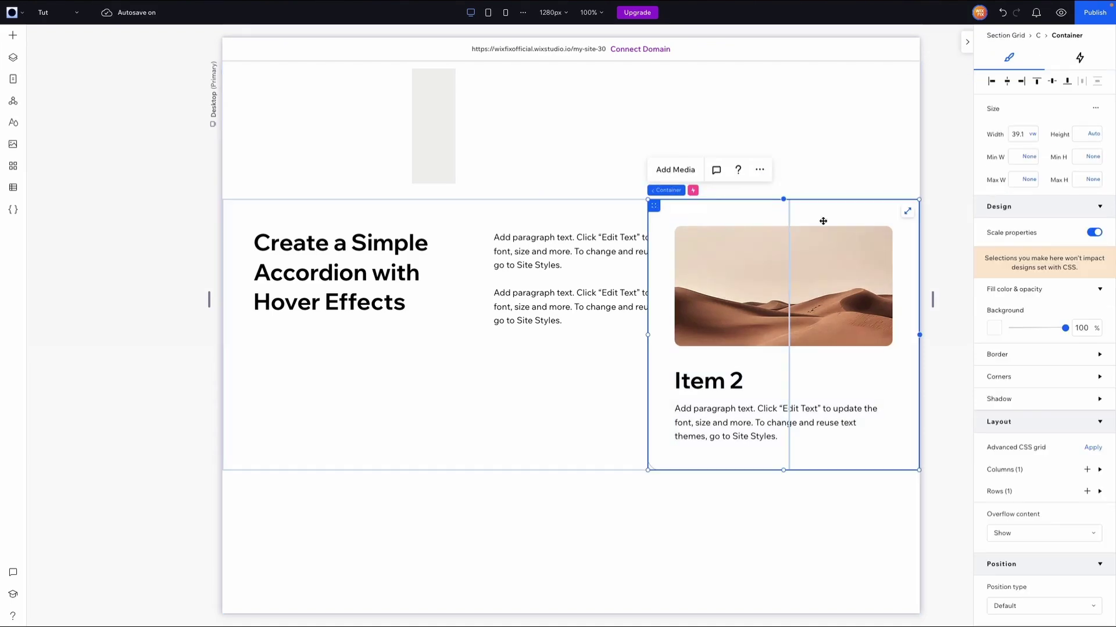
{"action": "scroll", "coordinate": [1046, 333], "scroll_direction": "down", "scroll_amount": 3}
{"action": "scroll", "coordinate": [1046, 333], "scroll_direction": "down", "scroll_amount": 3}
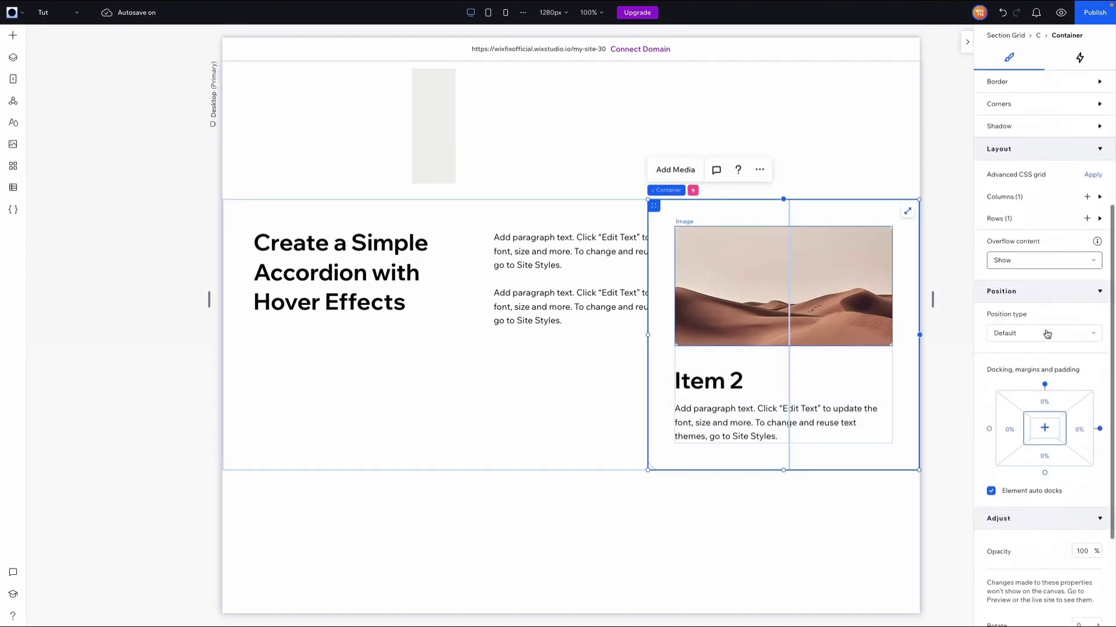
{"action": "left_click", "coordinate": [1081, 428]}
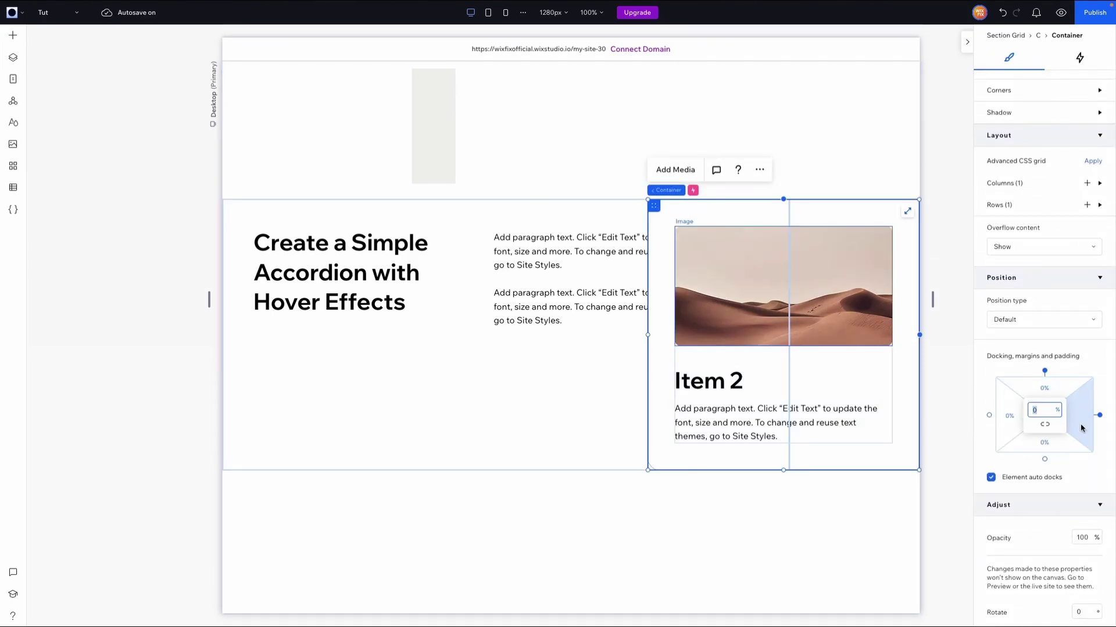
{"action": "type", "text": "6.3"}
{"action": "key", "text": "Return"}
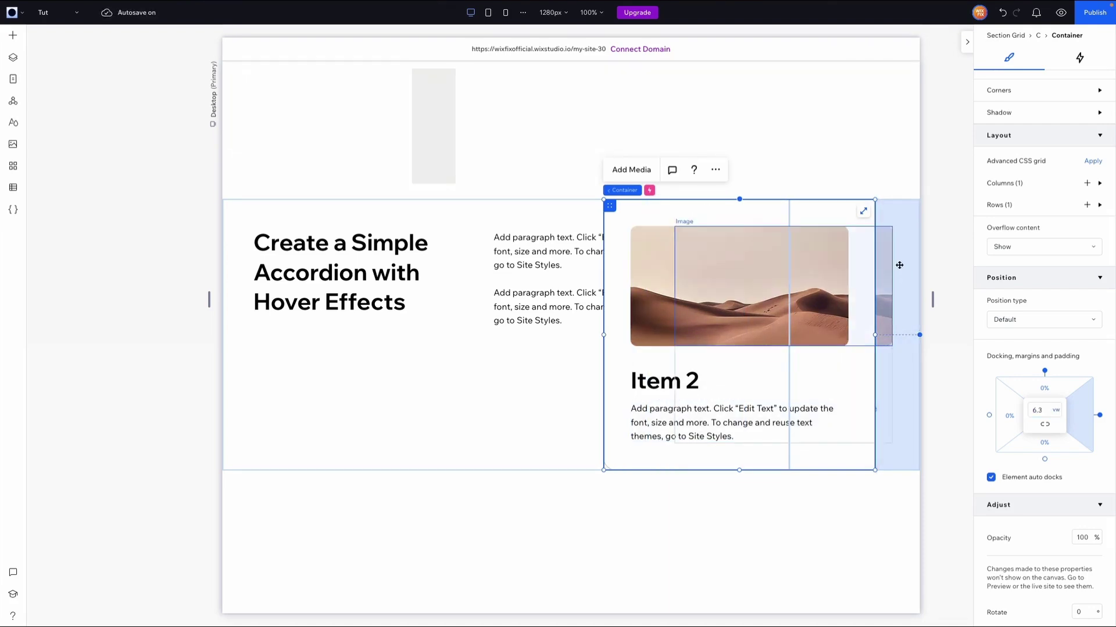
Step: Send the Item 2 card container to the back, behind the original card
{"action": "left_click", "coordinate": [716, 172]}
{"action": "mouse_move", "coordinate": [744, 424]}
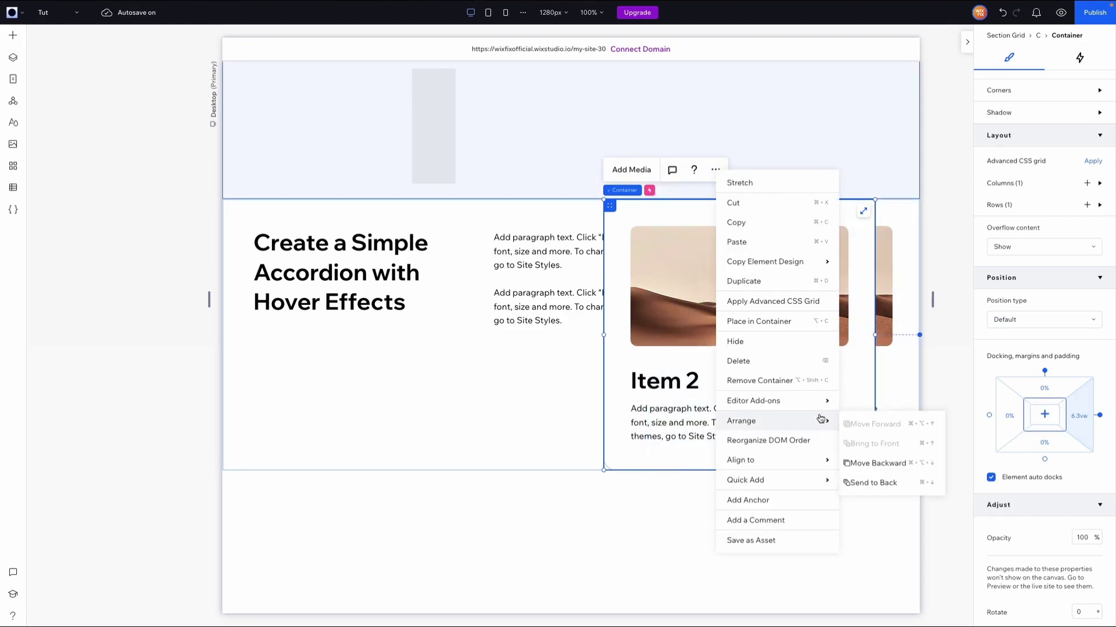
{"action": "left_click", "coordinate": [880, 482]}
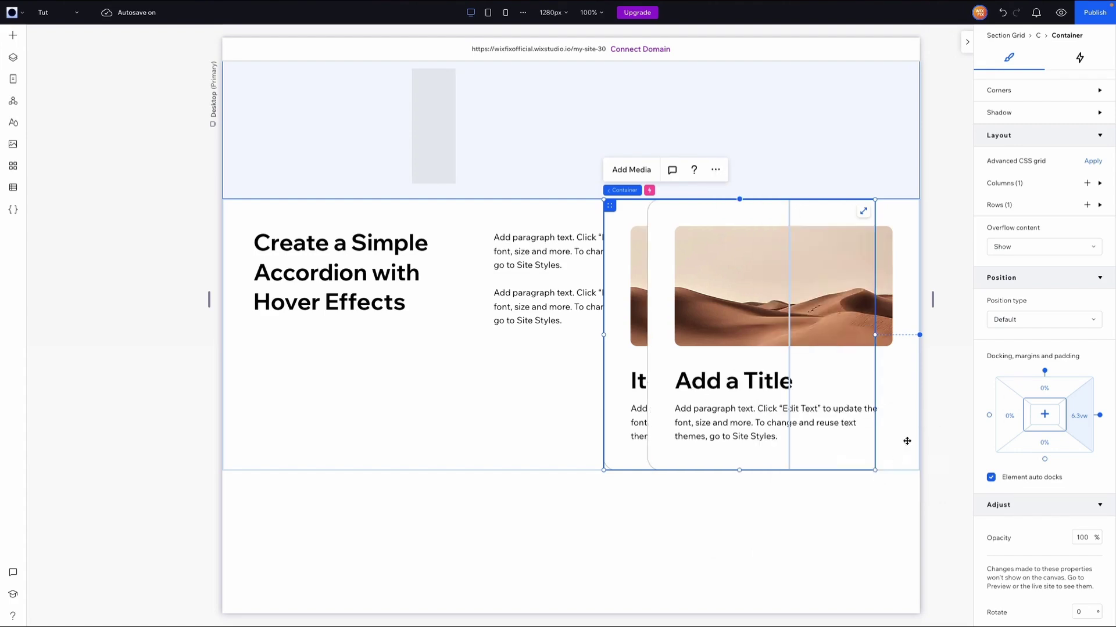
{"action": "left_click", "coordinate": [953, 389]}
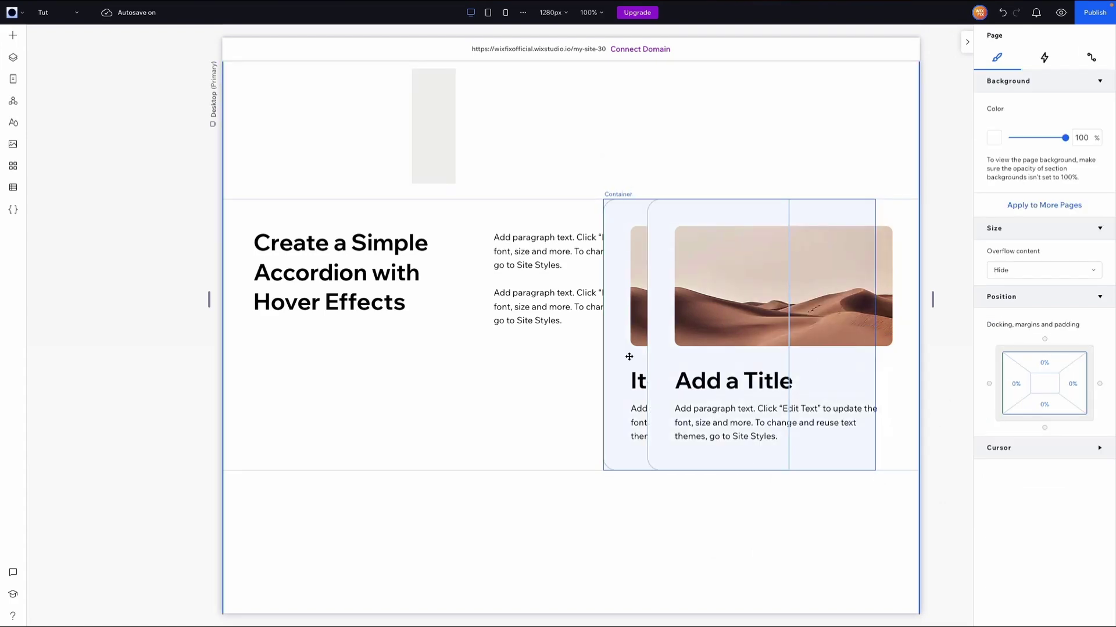
Step: Change the original front card's title to "Item 3"
{"action": "left_click", "coordinate": [732, 381]}
{"action": "double_click", "coordinate": [732, 381]}
{"action": "type", "text": "Imte"}
{"action": "key", "text": "BackSpace"}
{"action": "key", "text": "BackSpace"}
{"action": "type", "text": "em 3"}
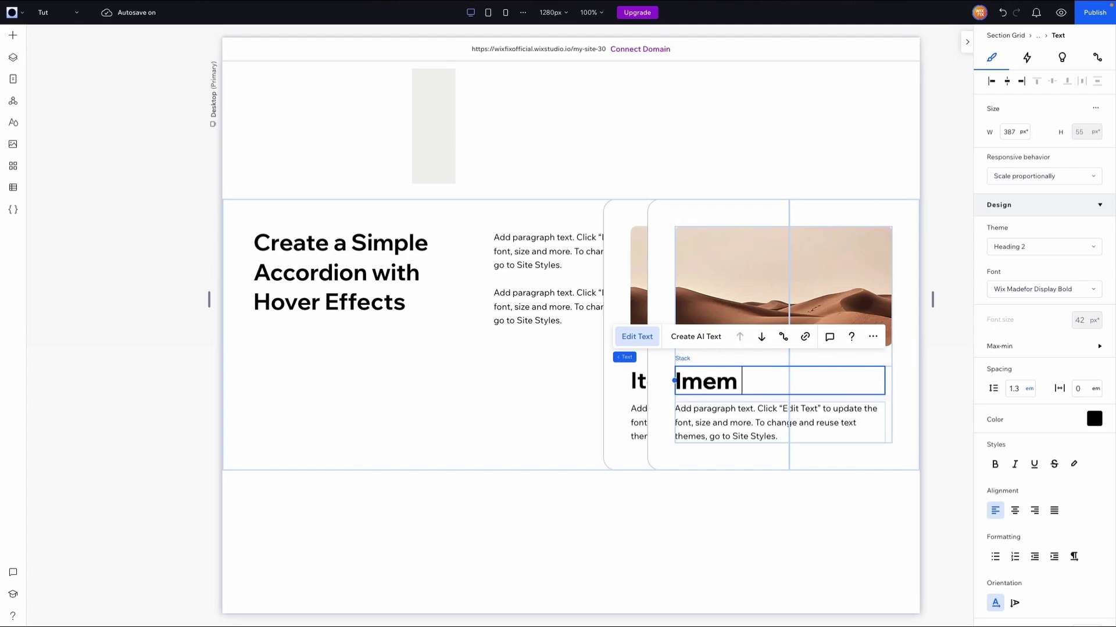
{"action": "key", "text": "BackSpace"}
{"action": "key", "text": "BackSpace"}
{"action": "key", "text": "BackSpace"}
{"action": "key", "text": "BackSpace"}
{"action": "key", "text": "BackSpace"}
{"action": "type", "text": "tem 3"}
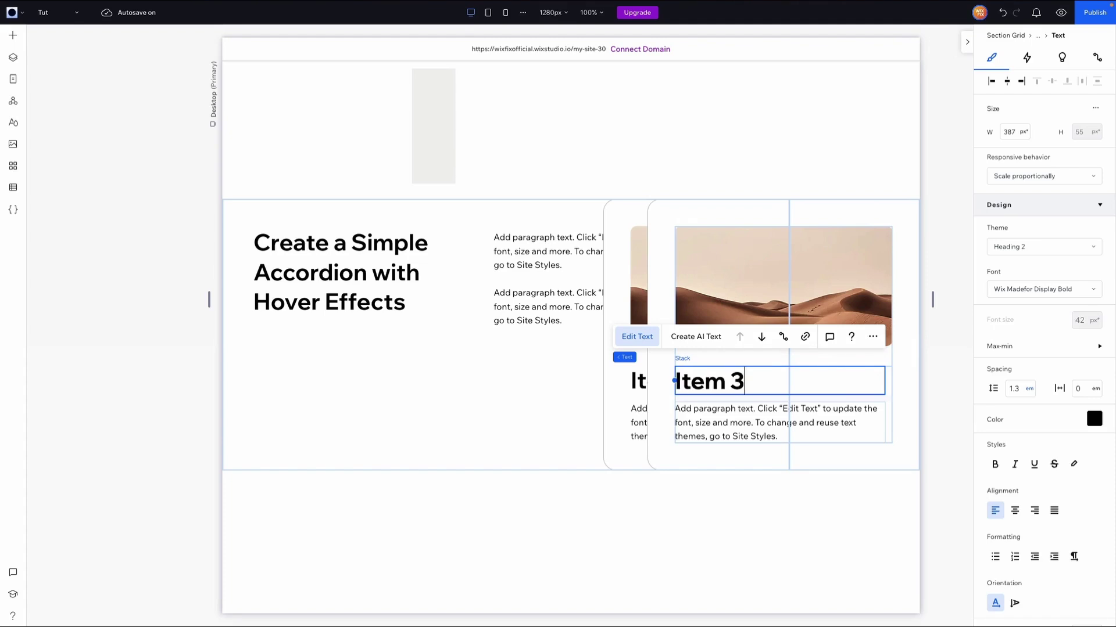
{"action": "left_click", "coordinate": [948, 397]}
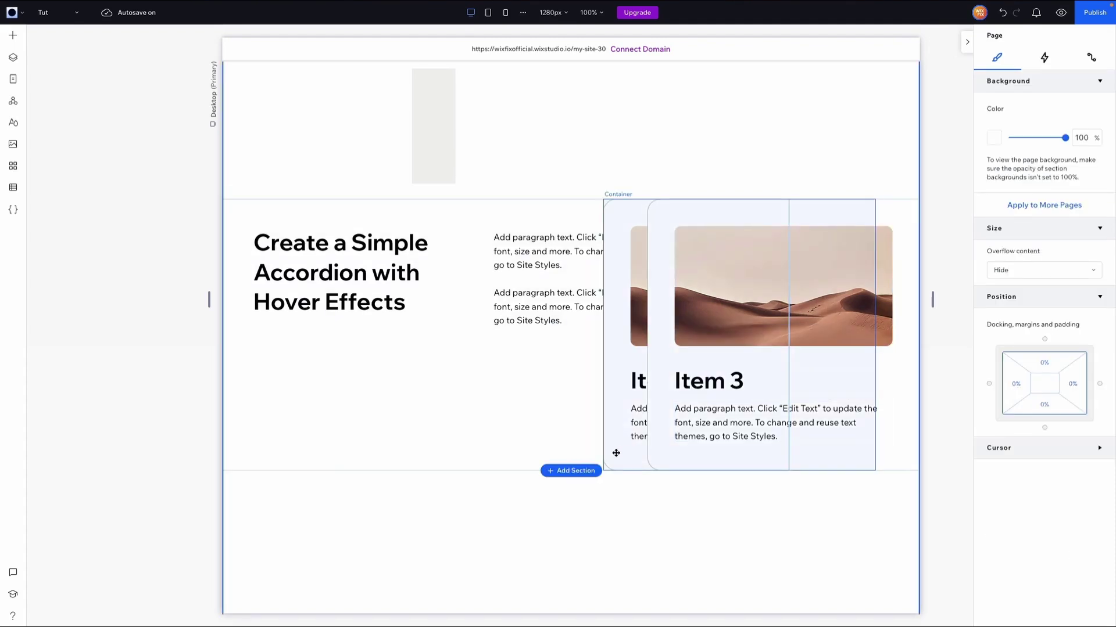
Step: Paste a copy of the Item 2 card container into the same cell and align it to the right edge
{"action": "left_click", "coordinate": [615, 453]}
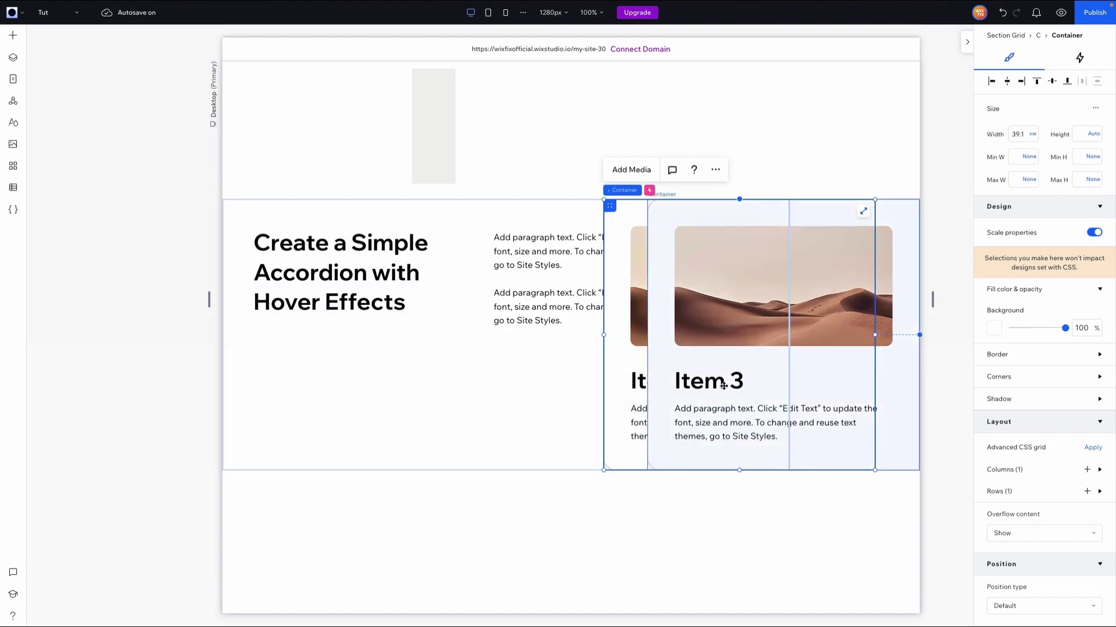
{"action": "left_click", "coordinate": [1038, 35]}
{"action": "left_click", "coordinate": [963, 247]}
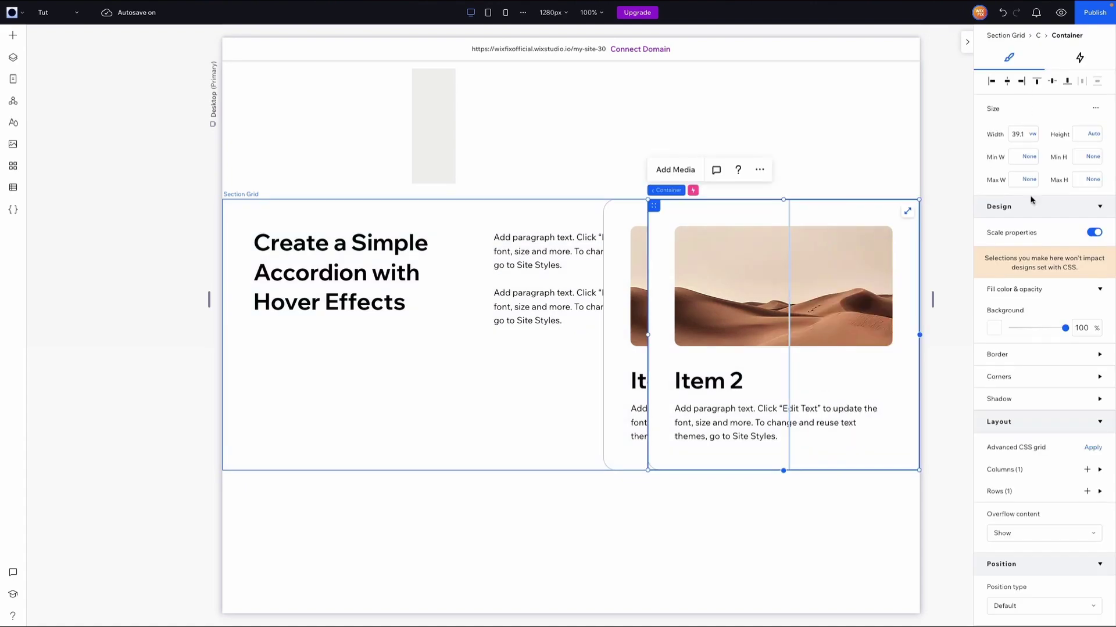
Step: Change the new card copy's title to "Item 1"
{"action": "scroll", "coordinate": [1033, 317], "scroll_direction": "down", "scroll_amount": 5}
{"action": "left_click", "coordinate": [723, 382]}
{"action": "double_click", "coordinate": [723, 382]}
{"action": "key", "text": "Right"}
{"action": "key", "text": "BackSpace"}
{"action": "type", "text": "1"}
Step: Set the Item 1 card container's right margin to 12.6 vw
{"action": "left_click", "coordinate": [866, 442]}
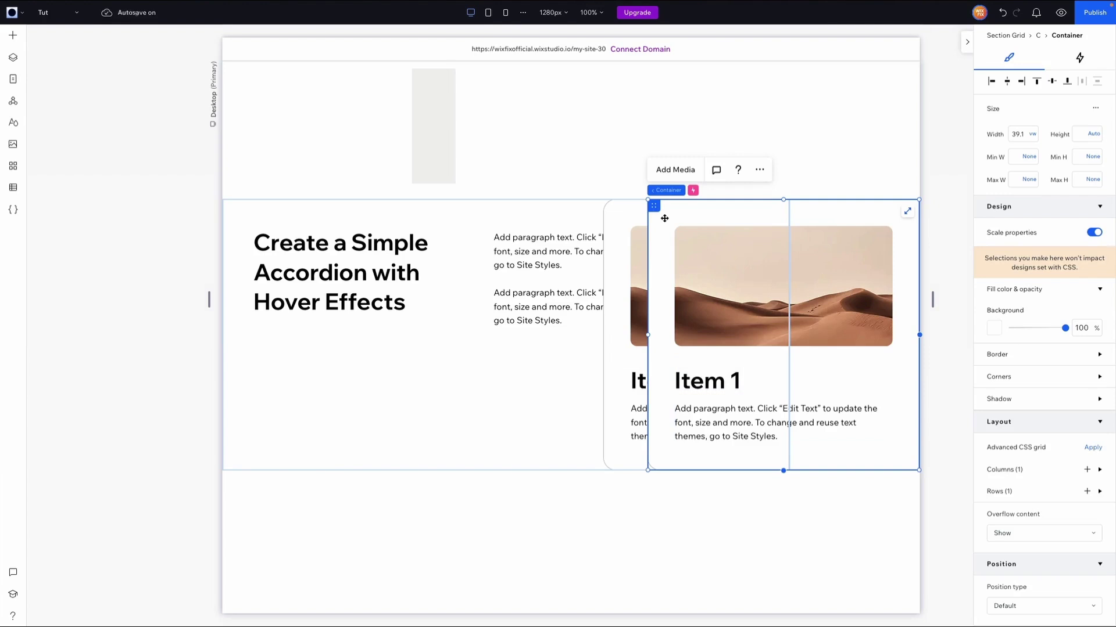
{"action": "scroll", "coordinate": [1034, 406], "scroll_direction": "down", "scroll_amount": 6}
{"action": "left_click", "coordinate": [1081, 290]}
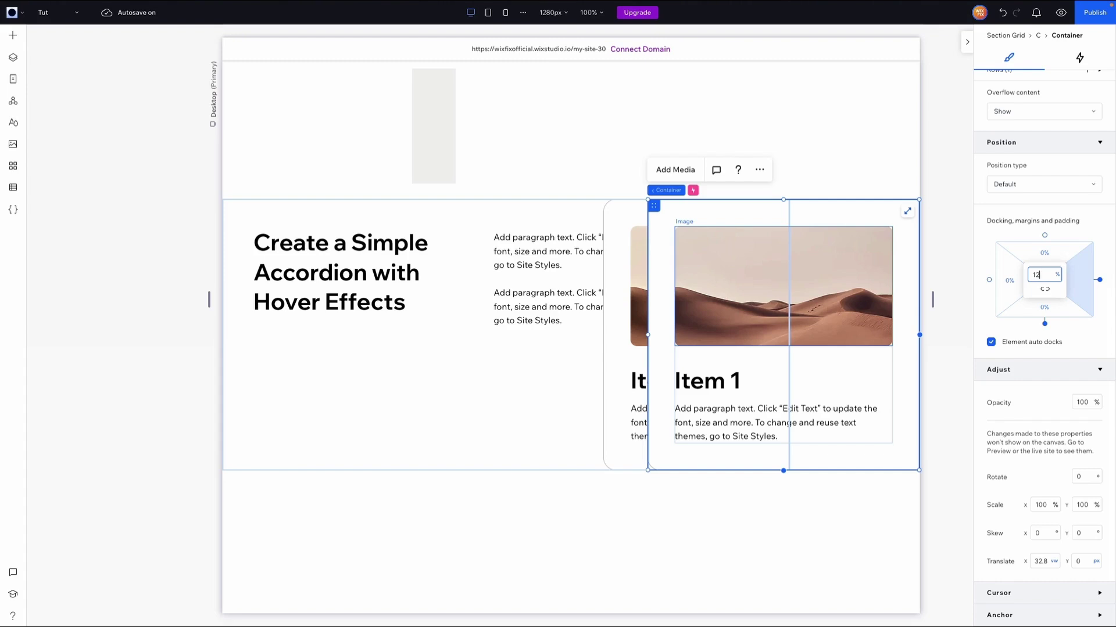
{"action": "type", "text": "12.6vw"}
{"action": "key", "text": "Return"}
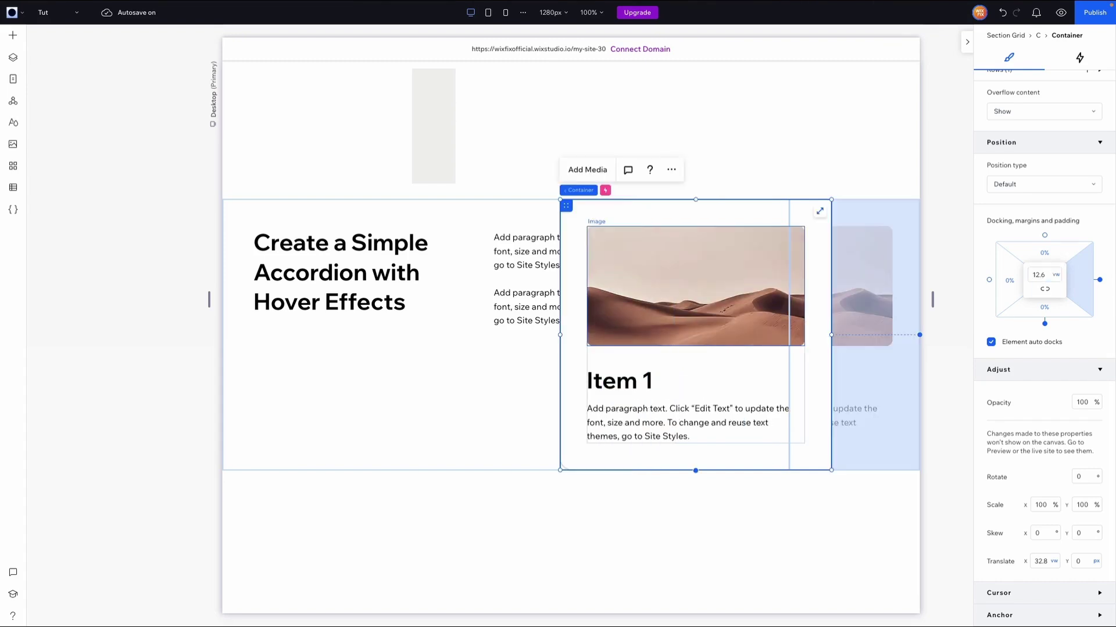
Step: Send the Item 1 card container to the back, behind the other two cards
{"action": "left_click", "coordinate": [671, 170]}
{"action": "mouse_move", "coordinate": [720, 419]}
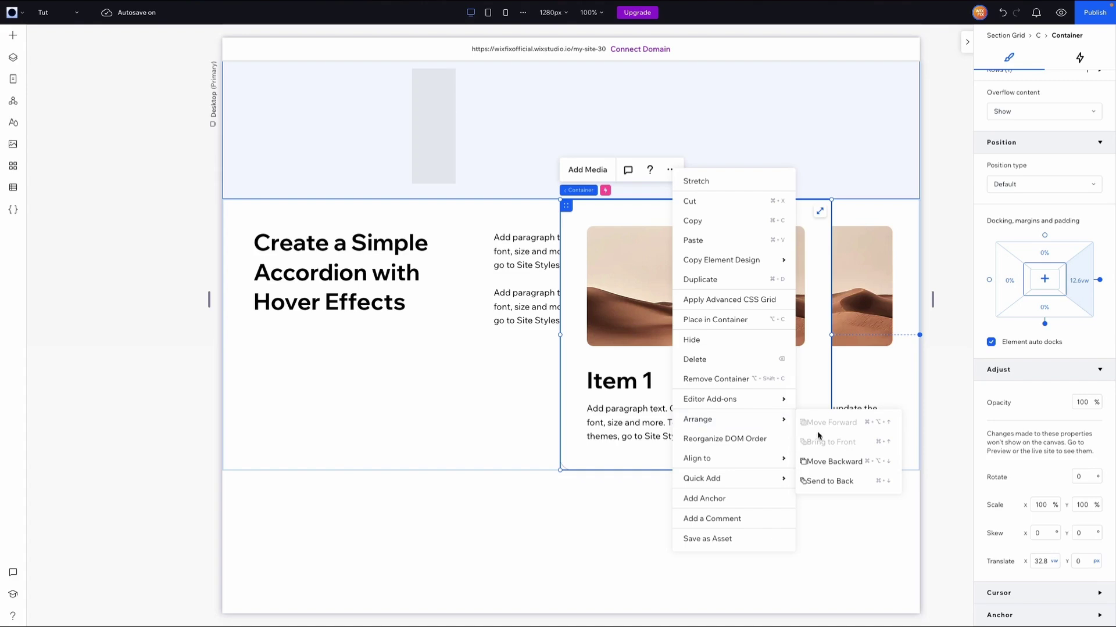
{"action": "left_click", "coordinate": [815, 481]}
{"action": "left_click", "coordinate": [824, 480]}
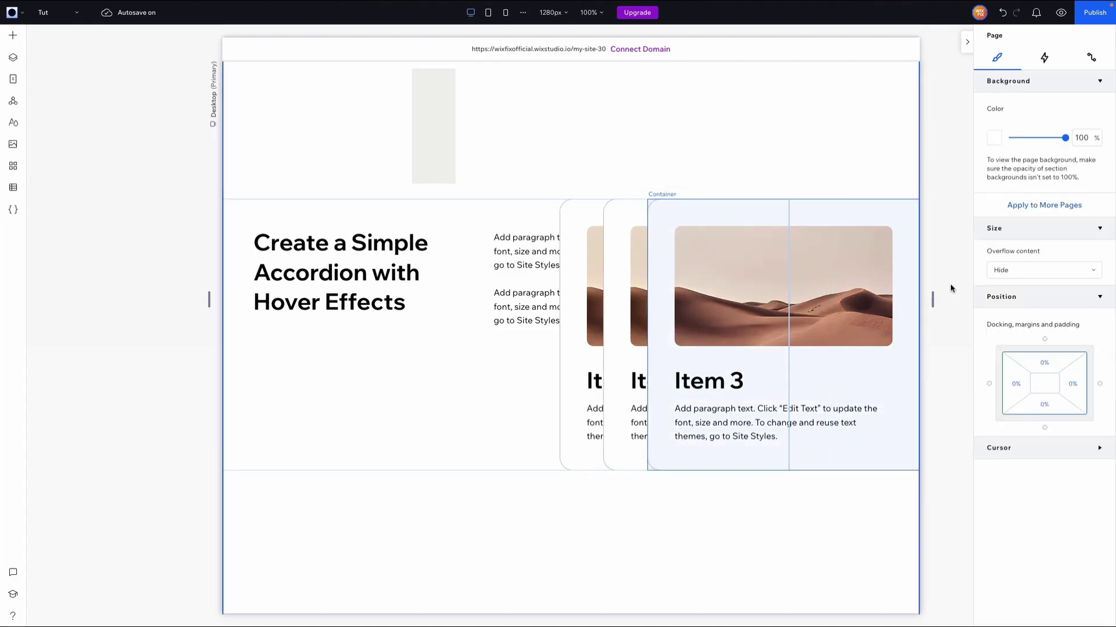
Step: Preview the page to test the hover slide-in of the three stacked cards, and return to editing
{"action": "left_click", "coordinate": [1061, 13]}
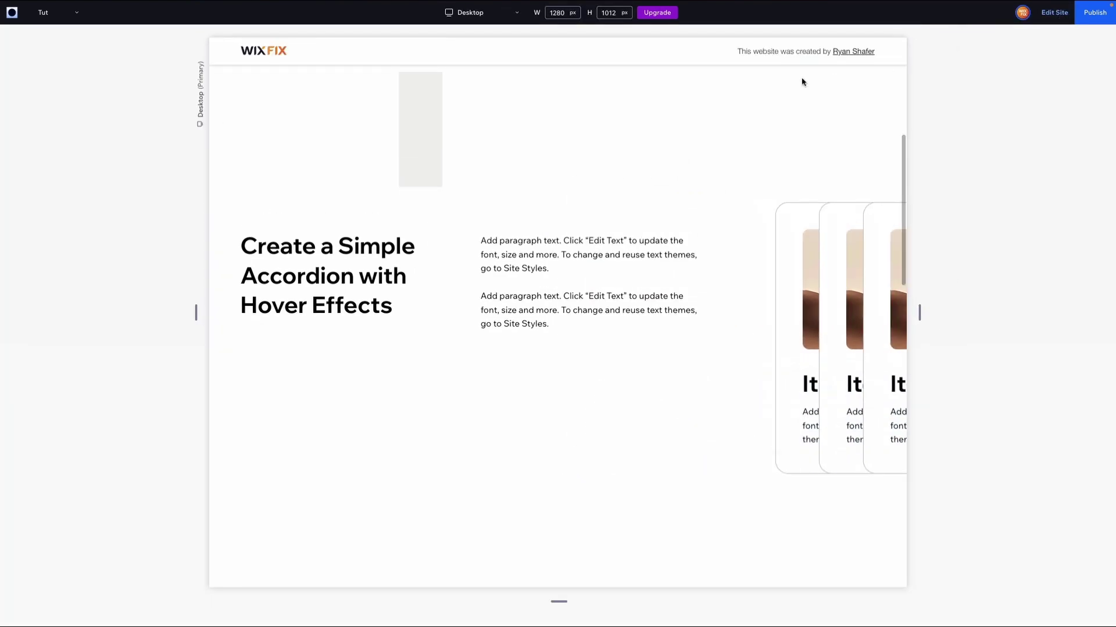
{"action": "mouse_move", "coordinate": [755, 276]}
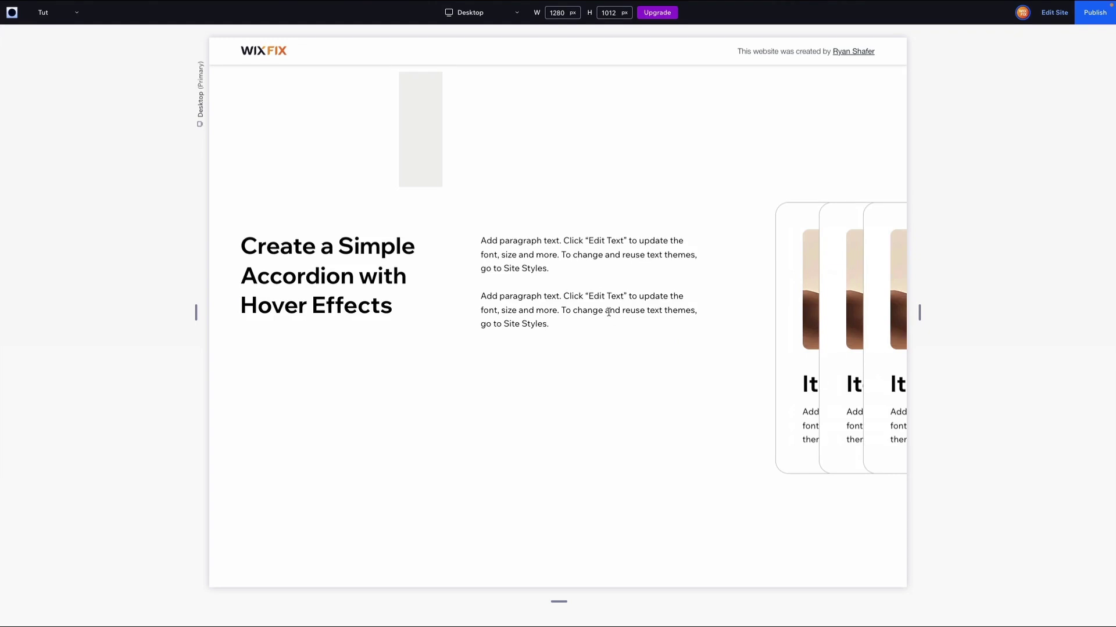
{"action": "left_click", "coordinate": [1048, 14]}
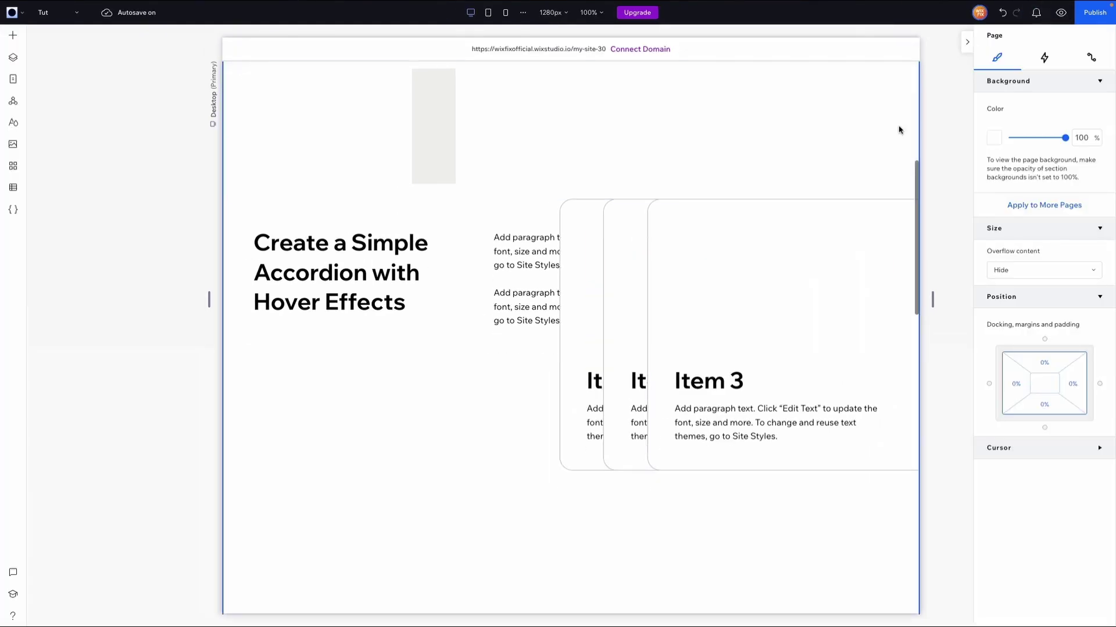
Step: Add a second hover interaction to the Item 2 card that plays the custom Animation 1 on the Item 1 card container
{"action": "left_click", "coordinate": [618, 215]}
{"action": "left_click", "coordinate": [1080, 59]}
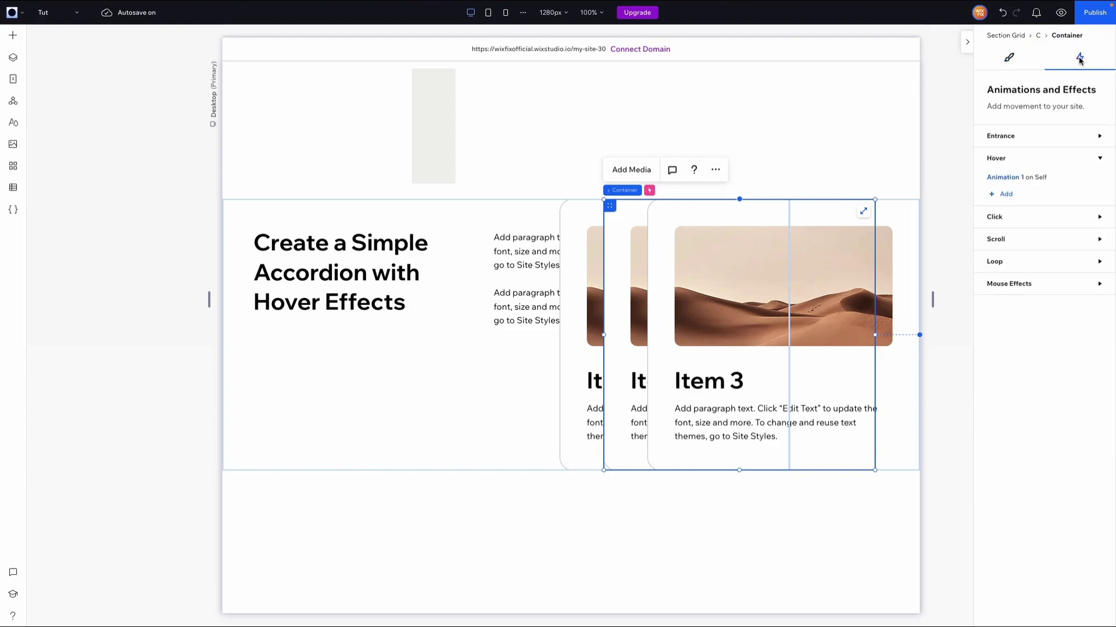
{"action": "left_click", "coordinate": [1001, 195]}
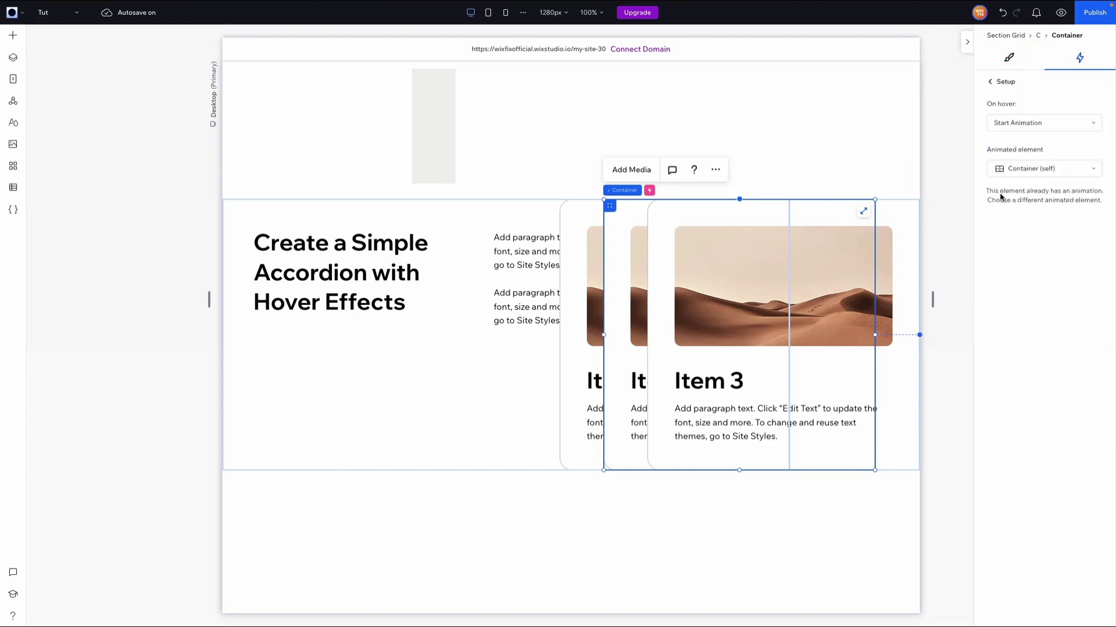
{"action": "left_click", "coordinate": [1024, 173]}
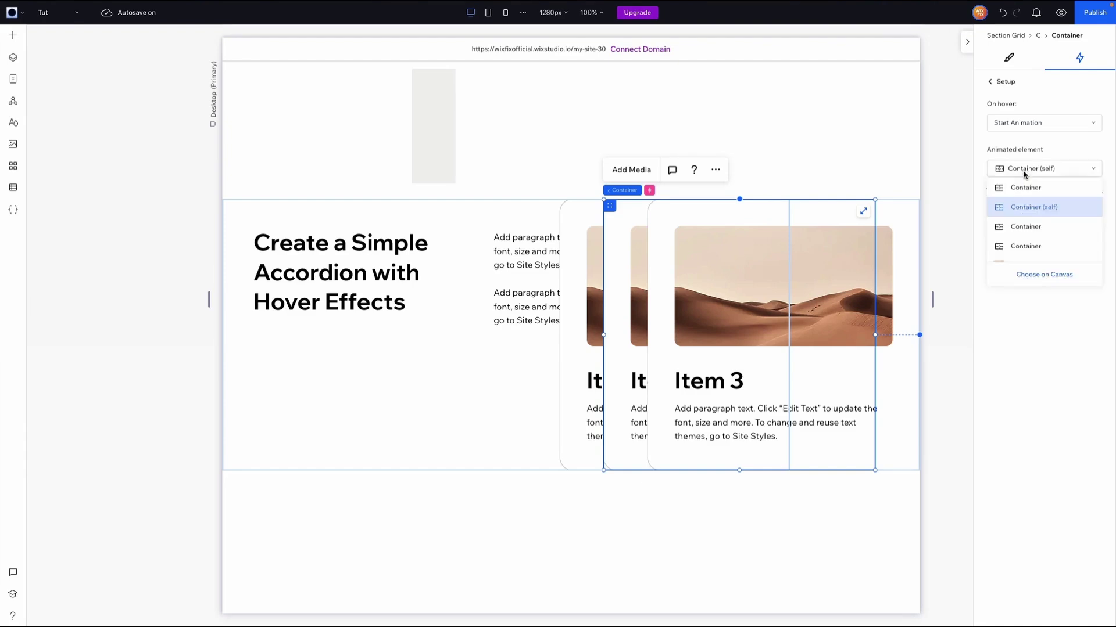
{"action": "left_click", "coordinate": [1023, 188]}
{"action": "left_click", "coordinate": [1078, 196]}
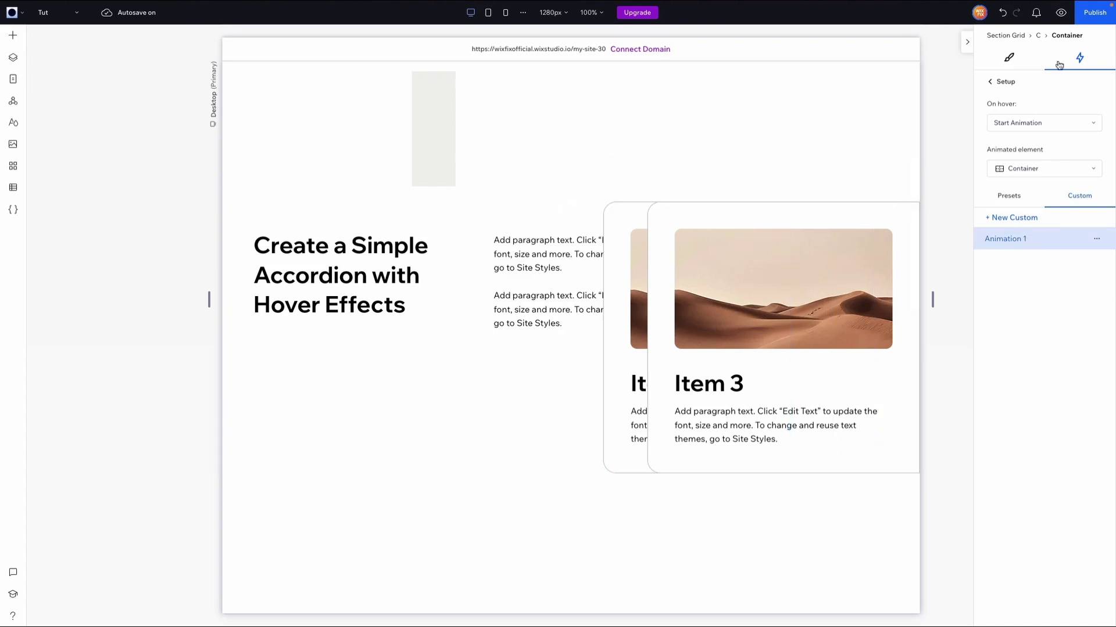
Step: Preview the page to test how the Item 1 and Item 2 cards slide on hover, and return to editing
{"action": "left_click", "coordinate": [1060, 12]}
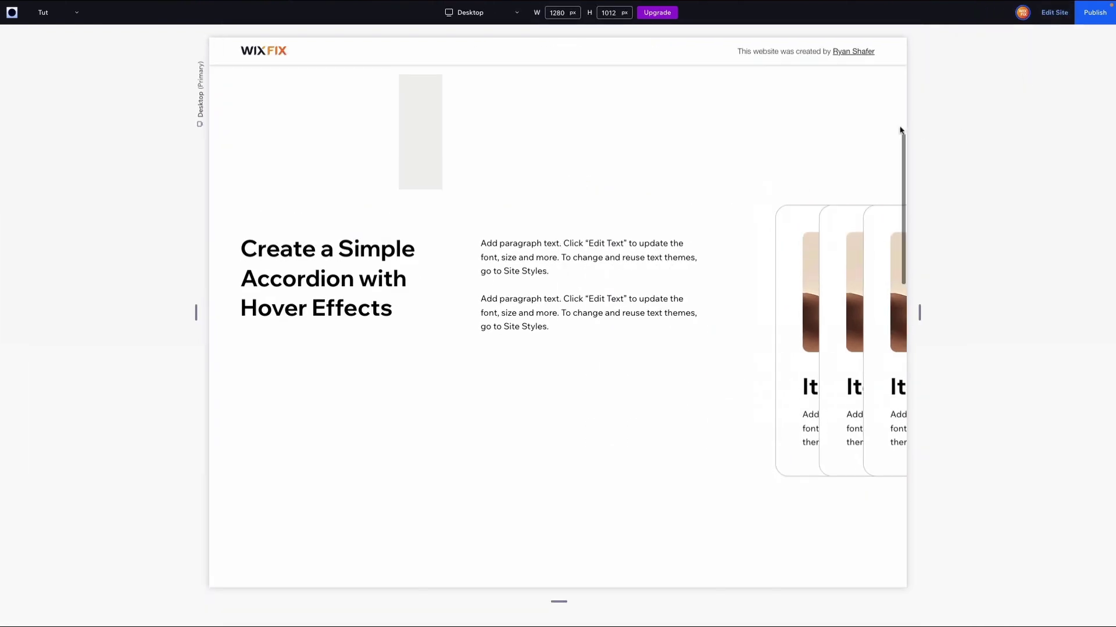
{"action": "mouse_move", "coordinate": [817, 261]}
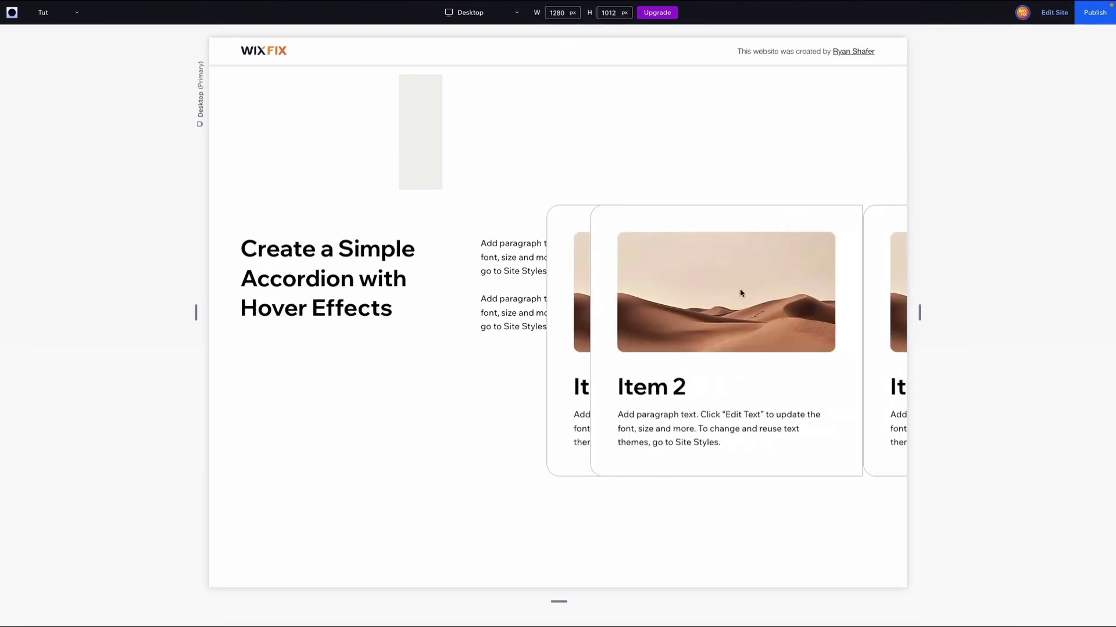
{"action": "mouse_move", "coordinate": [595, 316]}
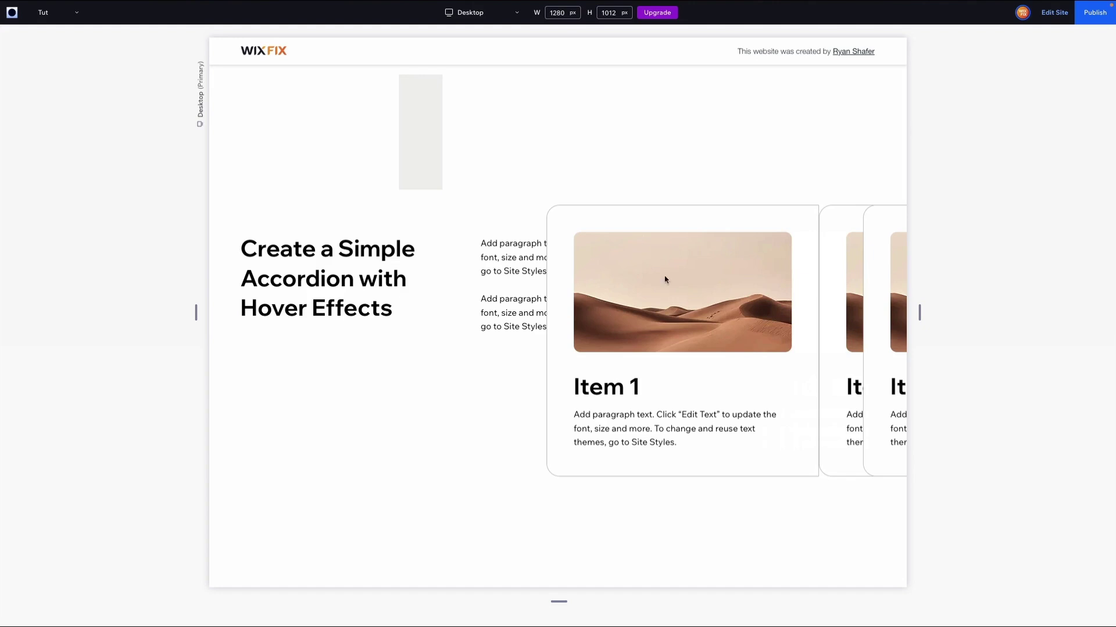
{"action": "left_click", "coordinate": [1054, 12]}
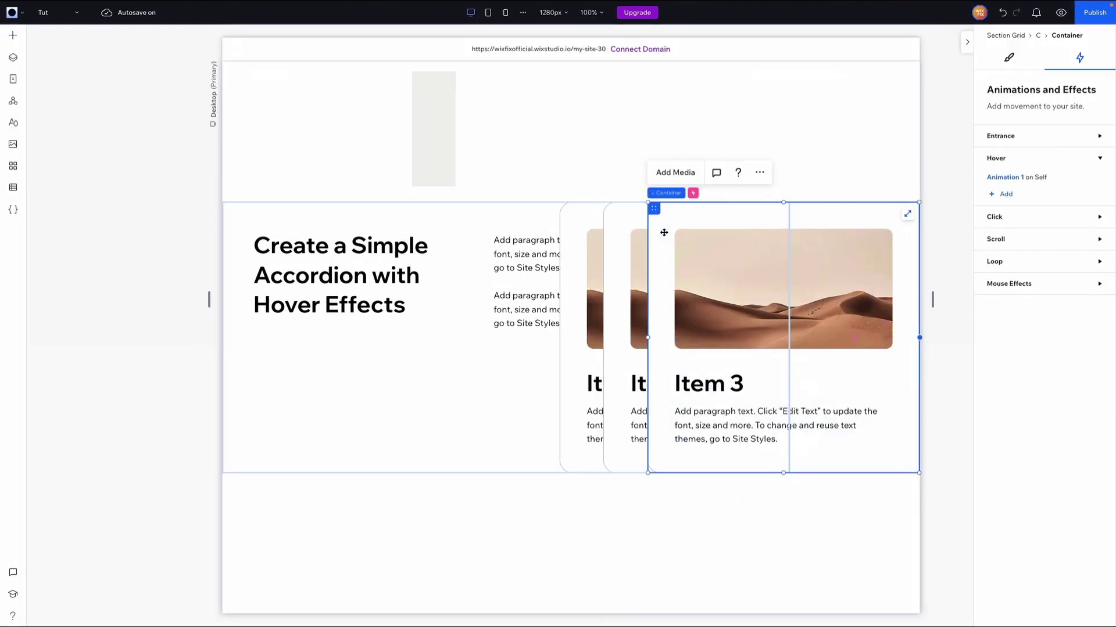
Step: Add a hover interaction to the Item 3 card that plays the custom Animation 1 on the Item 1 card container
{"action": "left_click", "coordinate": [1000, 195]}
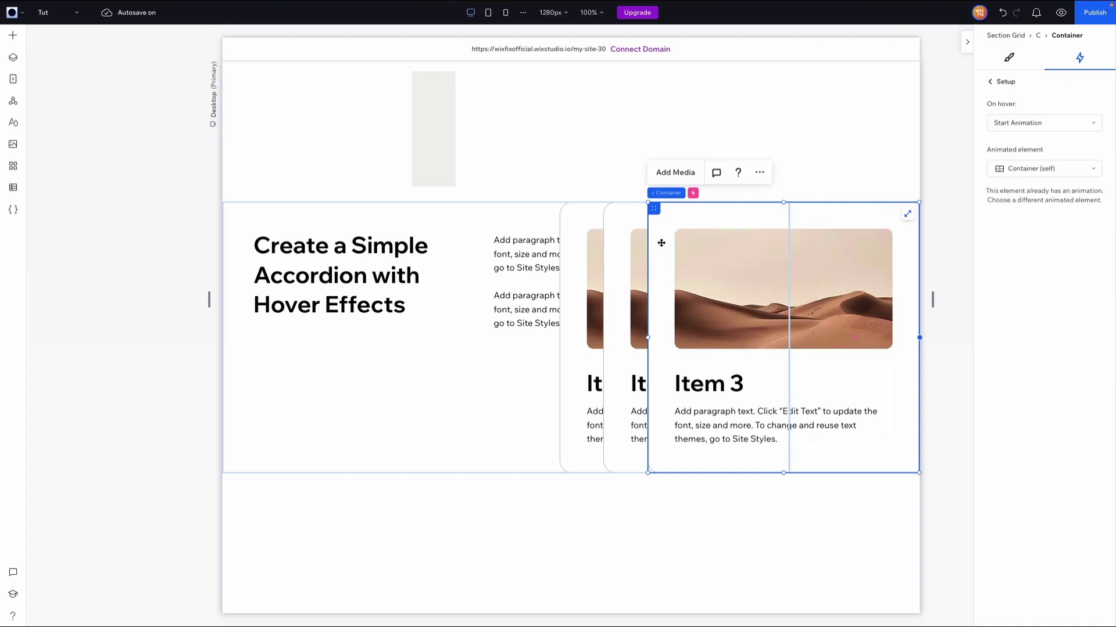
{"action": "left_click", "coordinate": [1040, 169]}
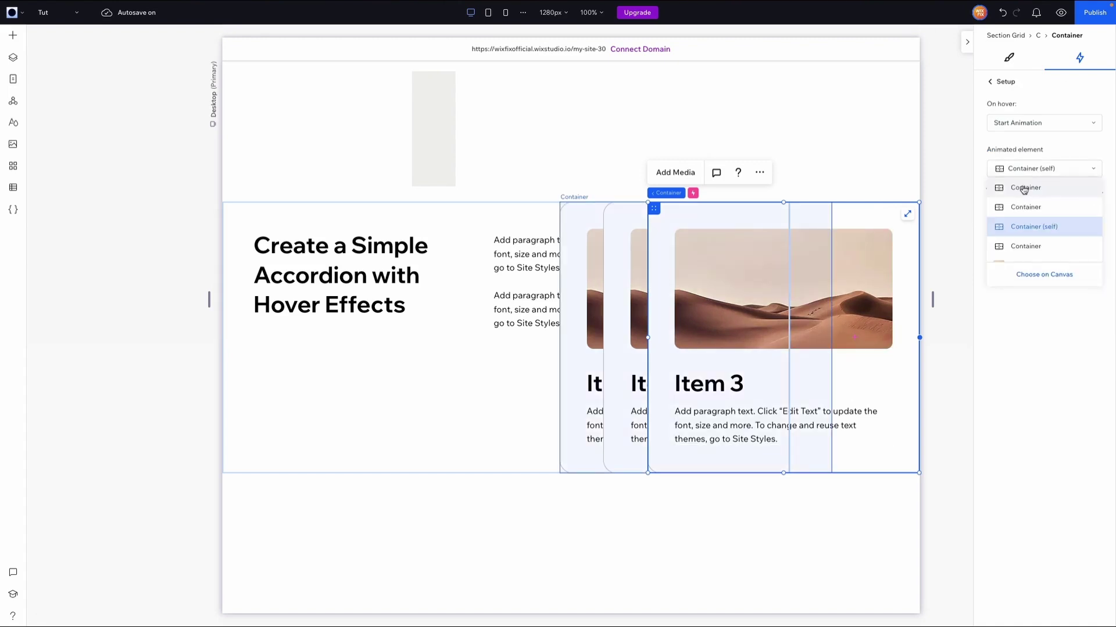
{"action": "left_click", "coordinate": [1024, 190]}
{"action": "left_click", "coordinate": [1077, 196]}
{"action": "left_click", "coordinate": [1010, 244]}
{"action": "left_click", "coordinate": [996, 81]}
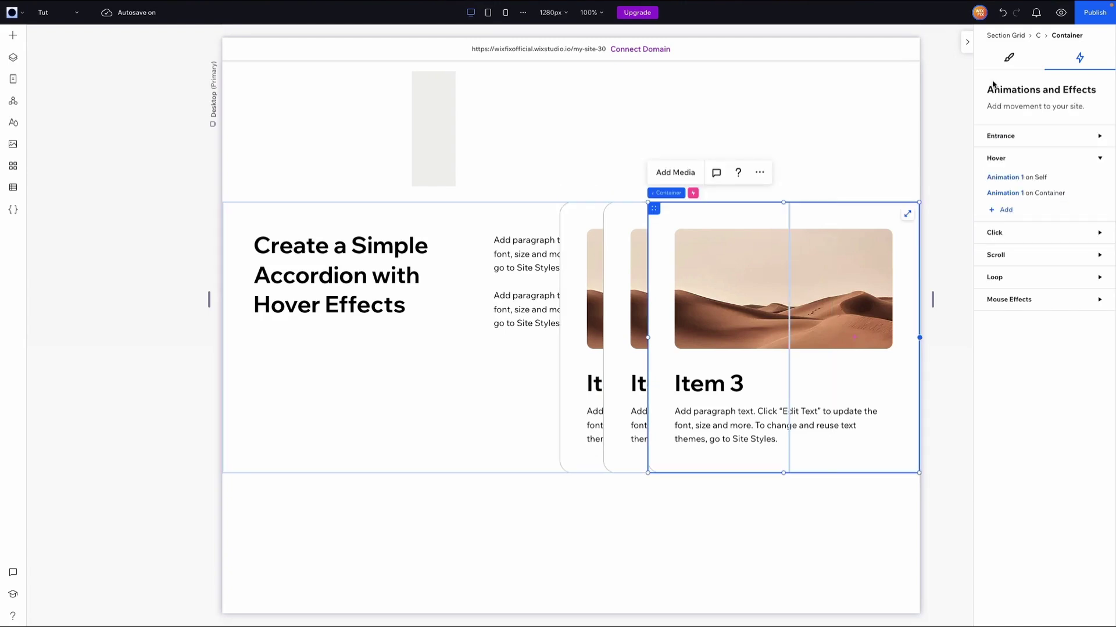
Step: Add another hover interaction to the Item 3 card that plays the custom Animation 1 on the Item 2 card container
{"action": "left_click", "coordinate": [1003, 210]}
{"action": "left_click", "coordinate": [1030, 168]}
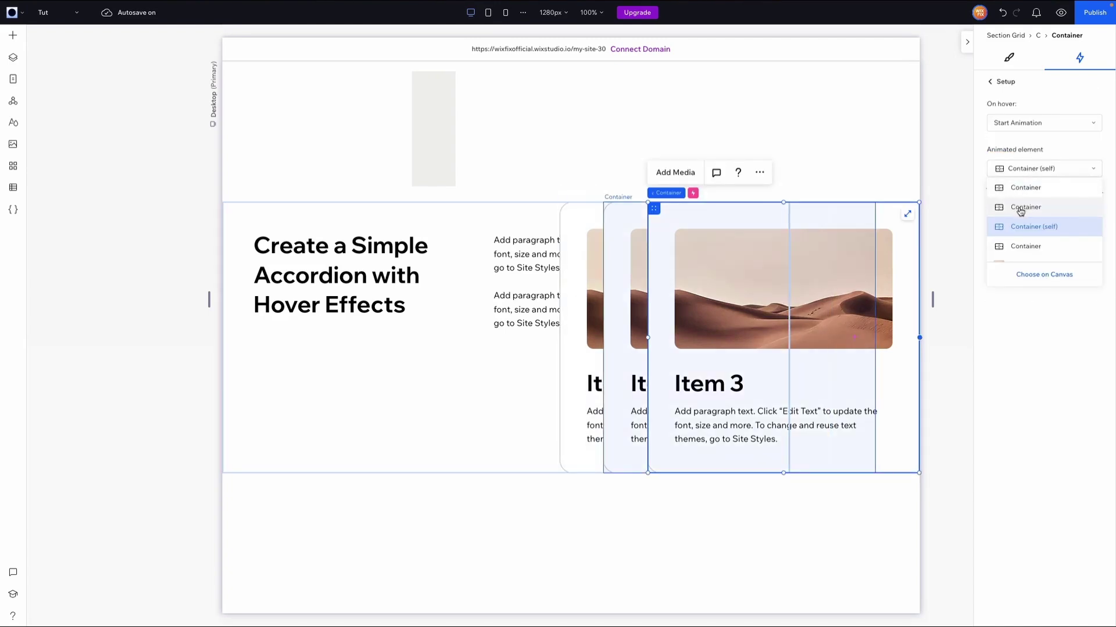
{"action": "left_click", "coordinate": [1020, 210]}
{"action": "left_click", "coordinate": [1080, 195]}
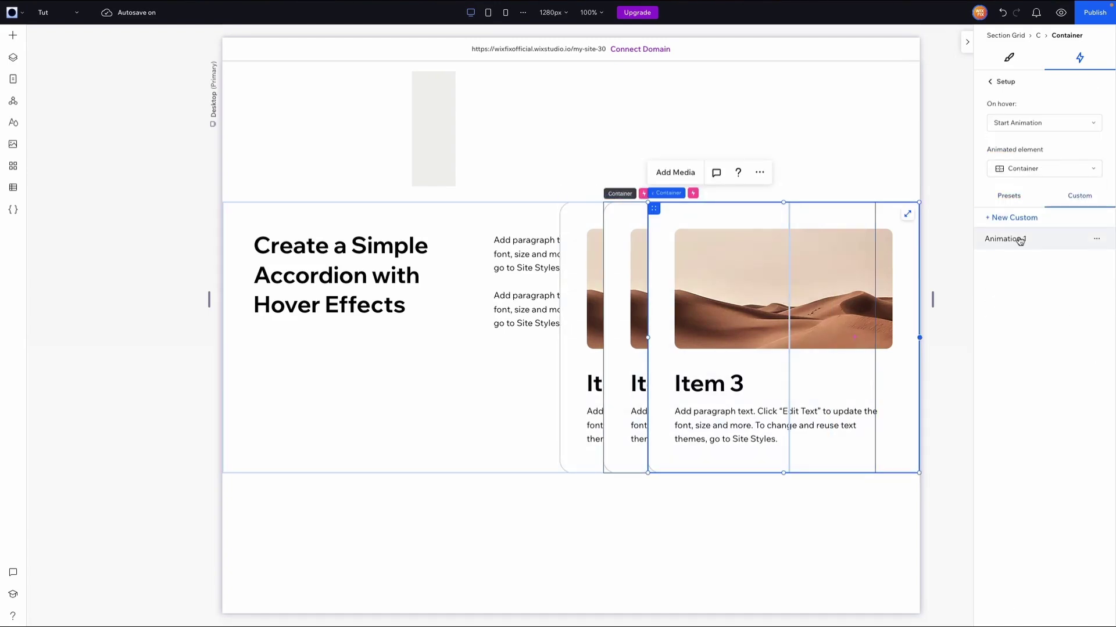
{"action": "left_click", "coordinate": [1020, 240]}
Step: Preview the page, test the linked hover slide-ins across all three cards, and return to editing
{"action": "left_click", "coordinate": [1061, 12]}
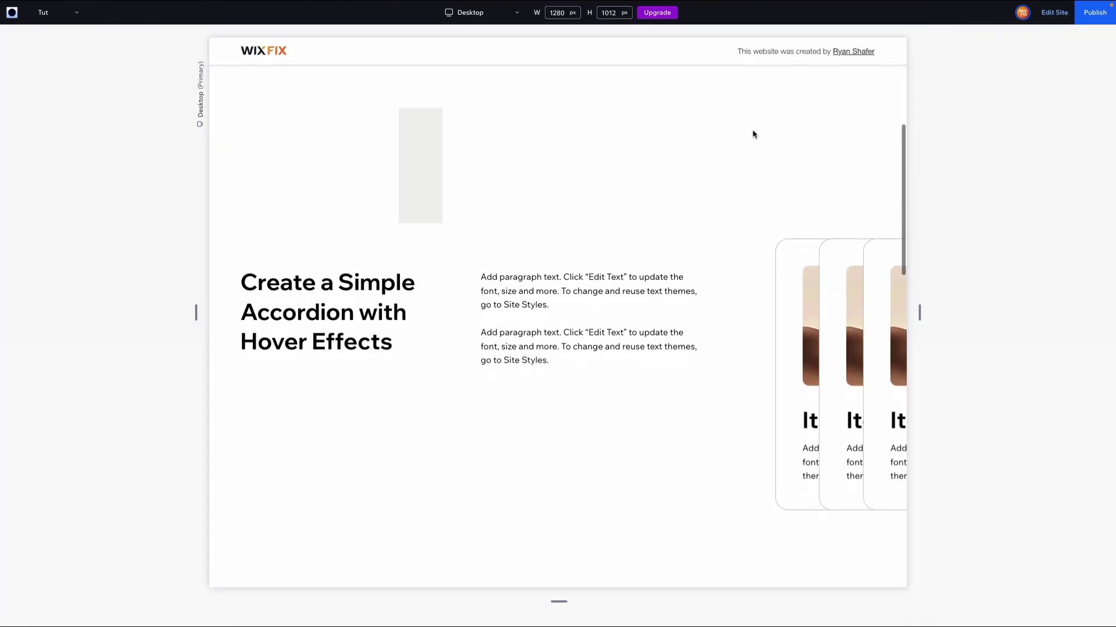
{"action": "mouse_move", "coordinate": [788, 295]}
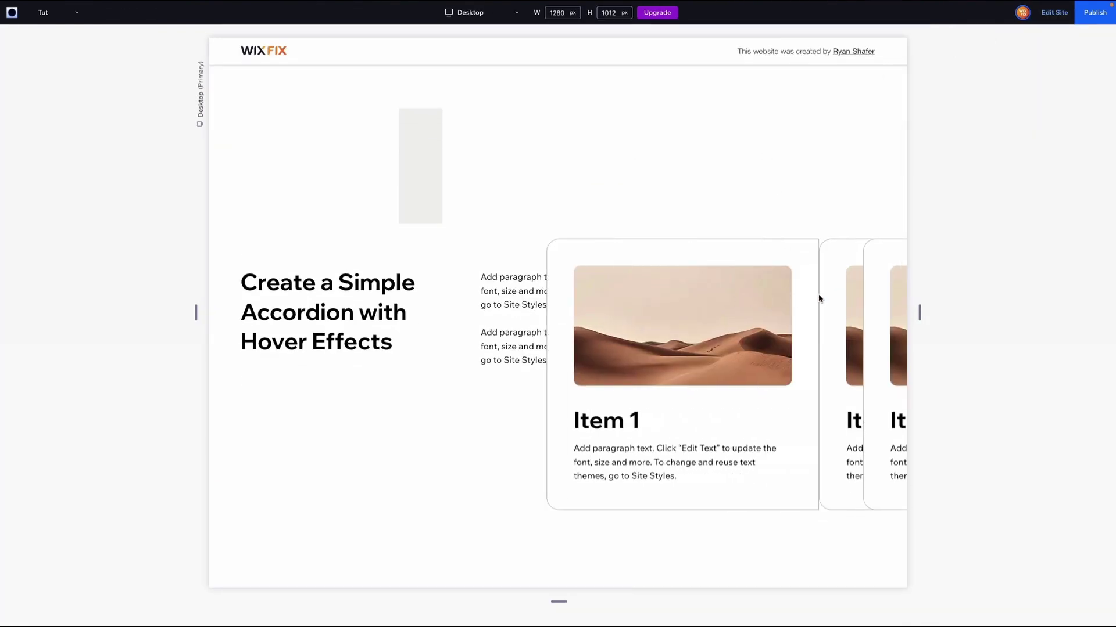
{"action": "mouse_move", "coordinate": [825, 299]}
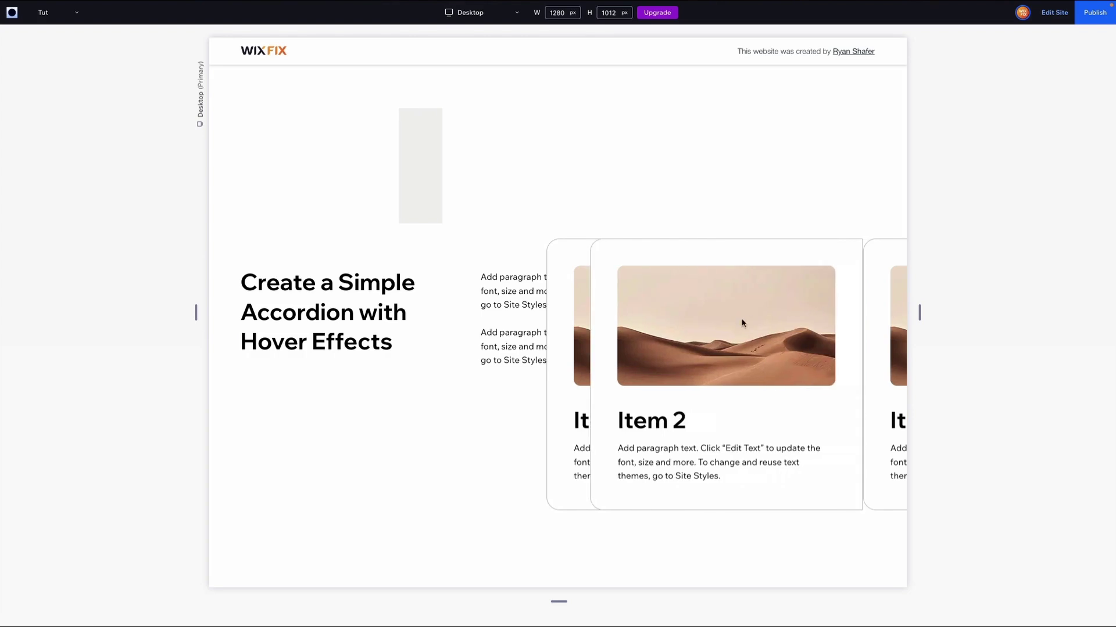
{"action": "mouse_move", "coordinate": [883, 314]}
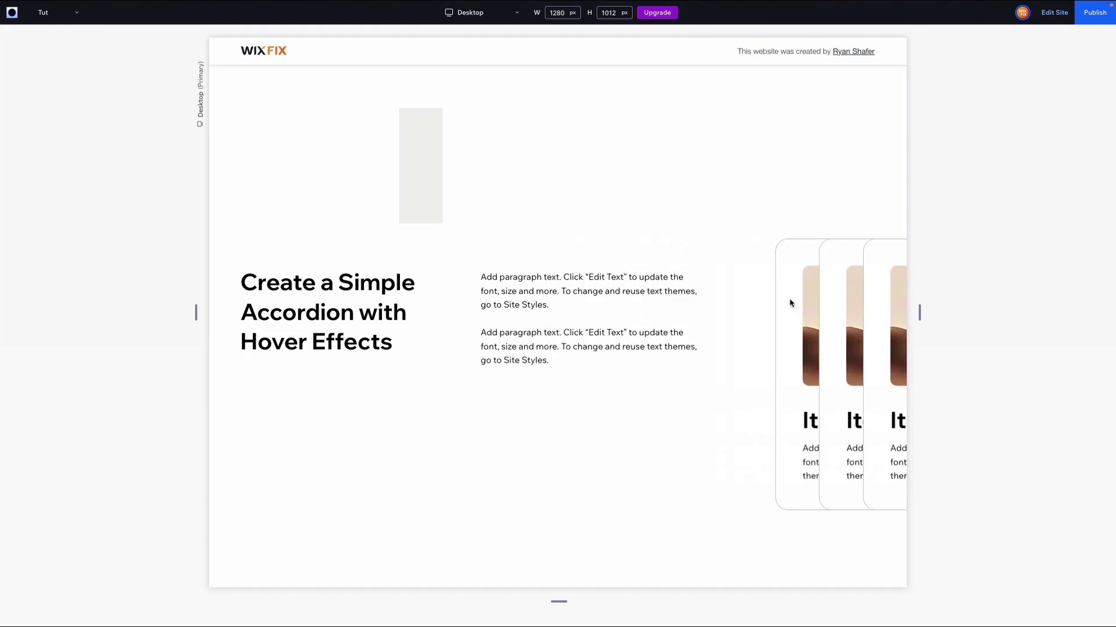
{"action": "mouse_move", "coordinate": [852, 255]}
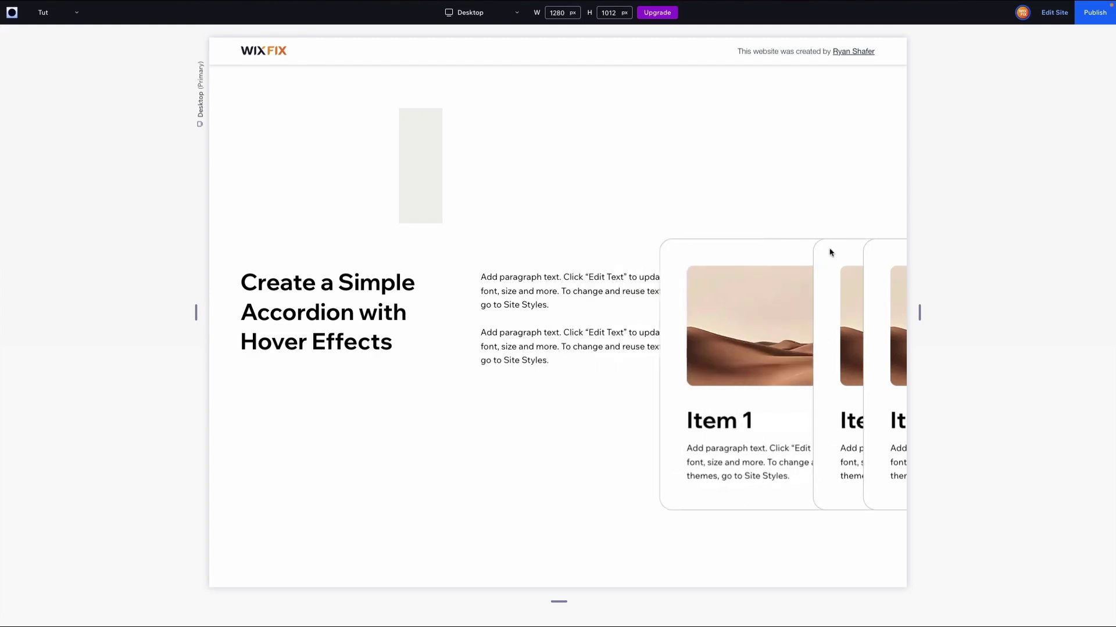
{"action": "mouse_move", "coordinate": [788, 242]}
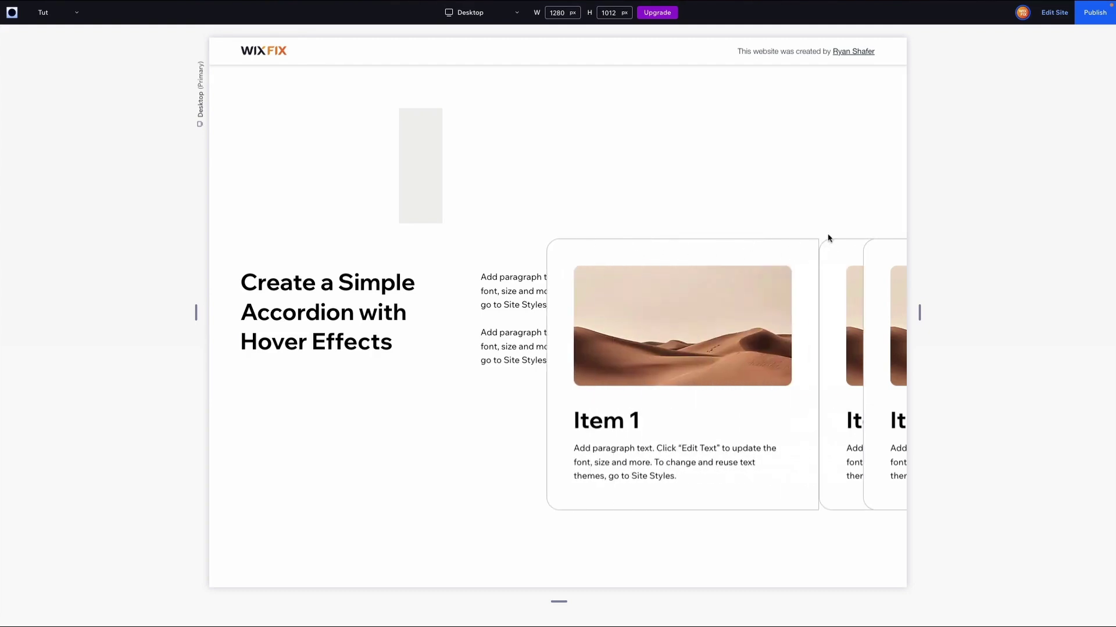
{"action": "key", "text": "ctrl+p"}
Step: Hide the Item 3 card container on the canvas
{"action": "left_click", "coordinate": [892, 252]}
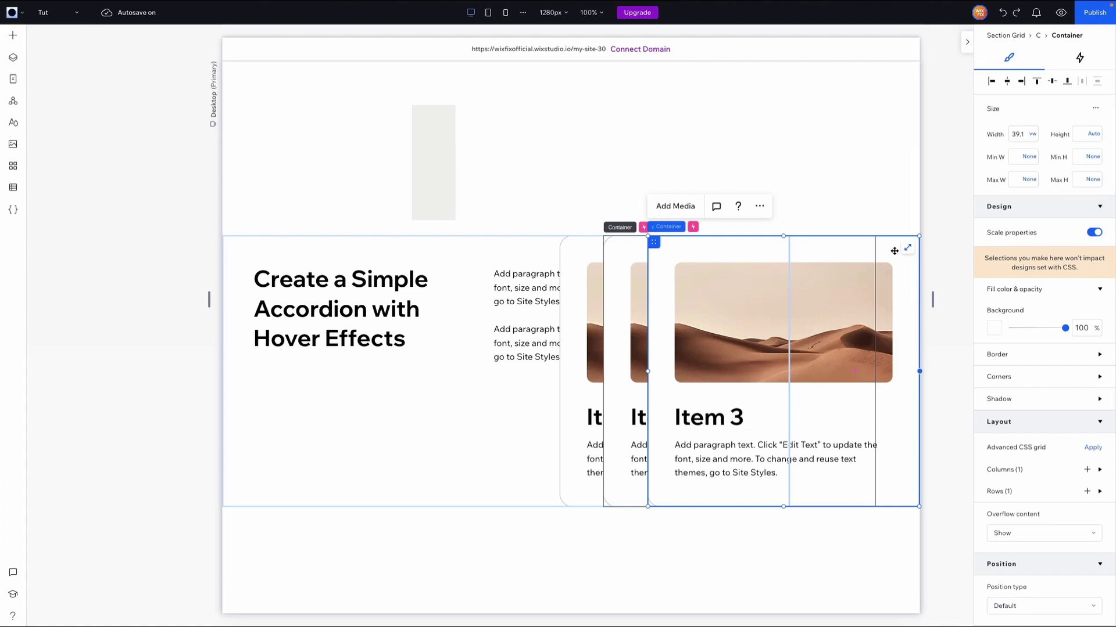
{"action": "left_click", "coordinate": [760, 207]}
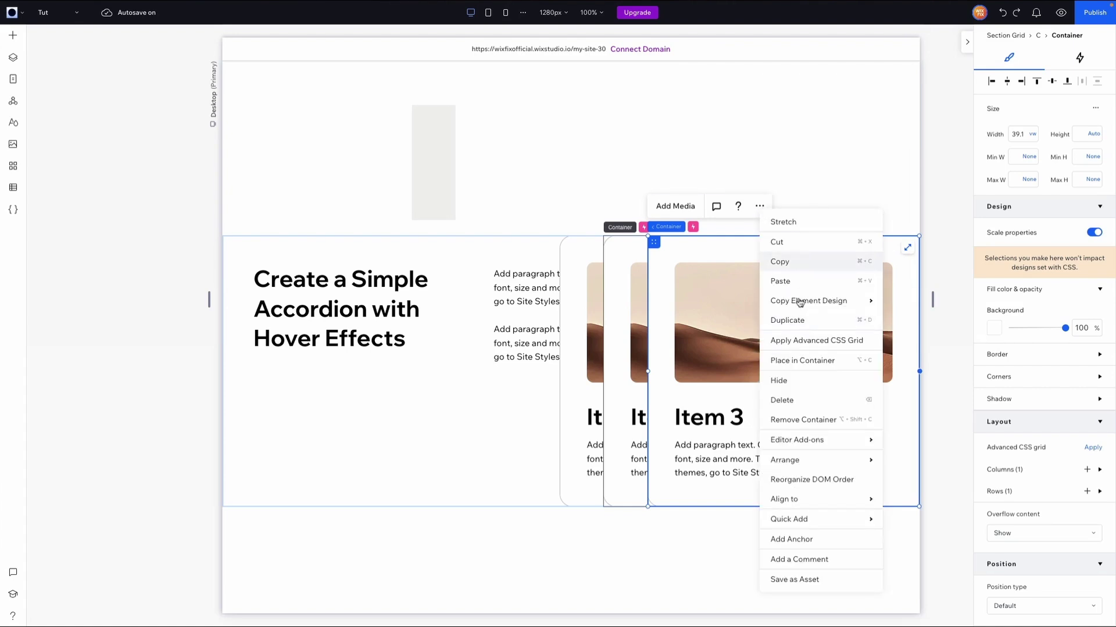
{"action": "left_click", "coordinate": [789, 386]}
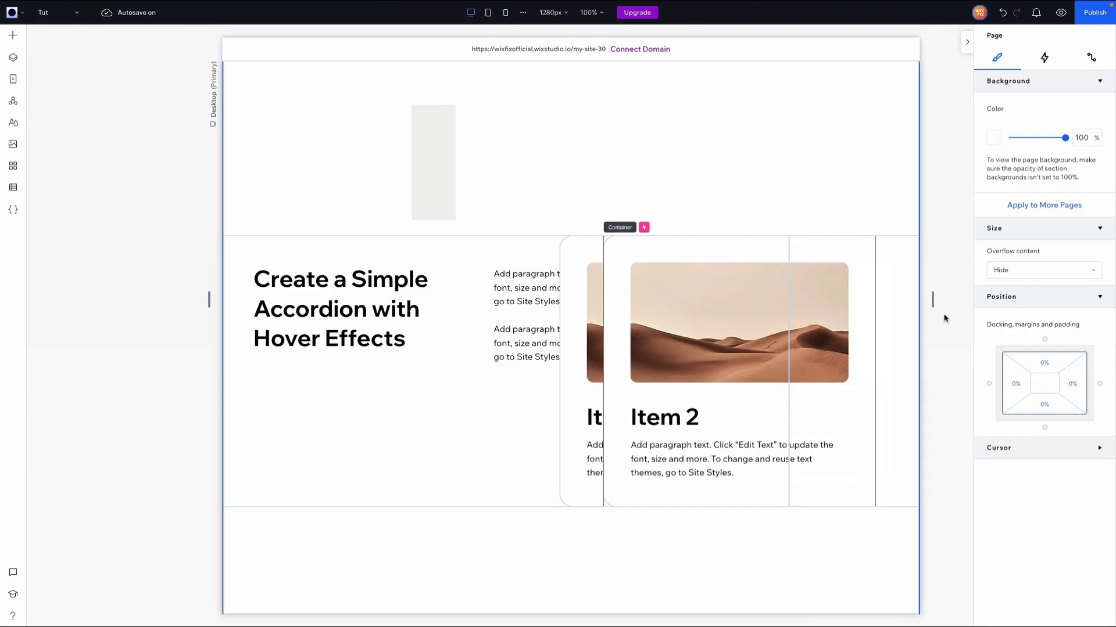
Step: Switch the right margin of the inner container in the Item 2 card from percent to vw units
{"action": "left_click", "coordinate": [863, 337]}
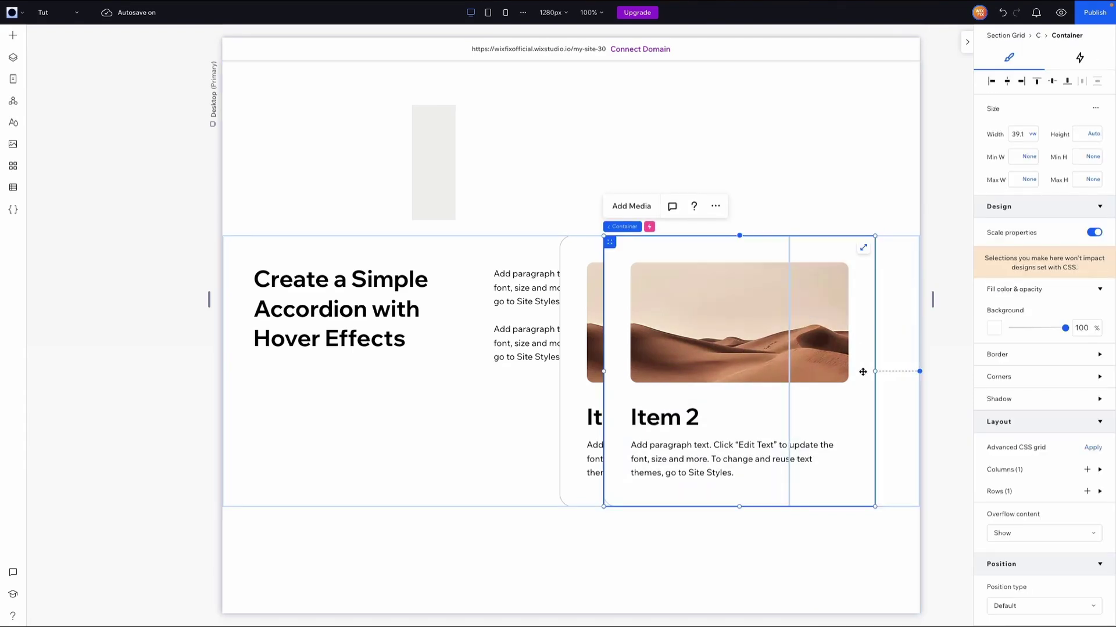
{"action": "left_click", "coordinate": [817, 393]}
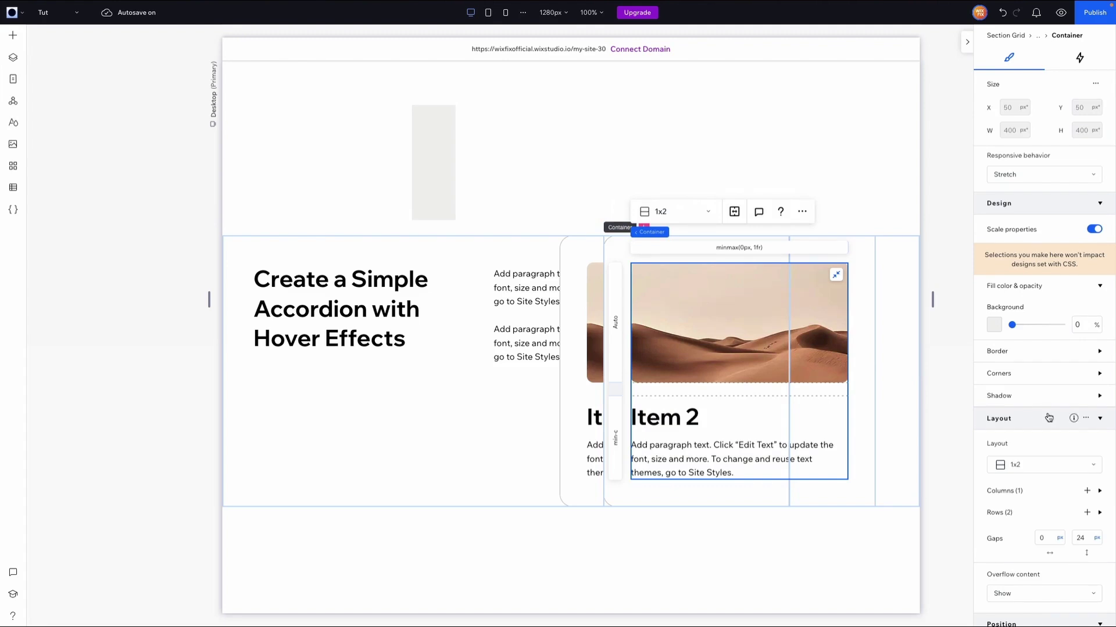
{"action": "scroll", "coordinate": [1074, 393], "scroll_direction": "down", "scroll_amount": 6}
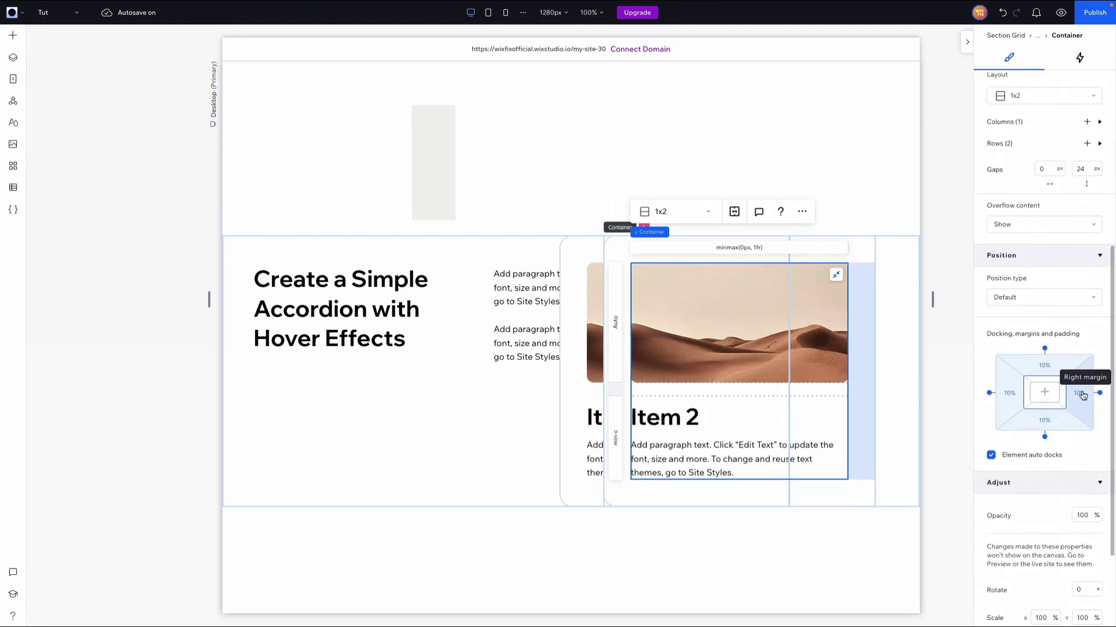
{"action": "left_click", "coordinate": [1083, 399]}
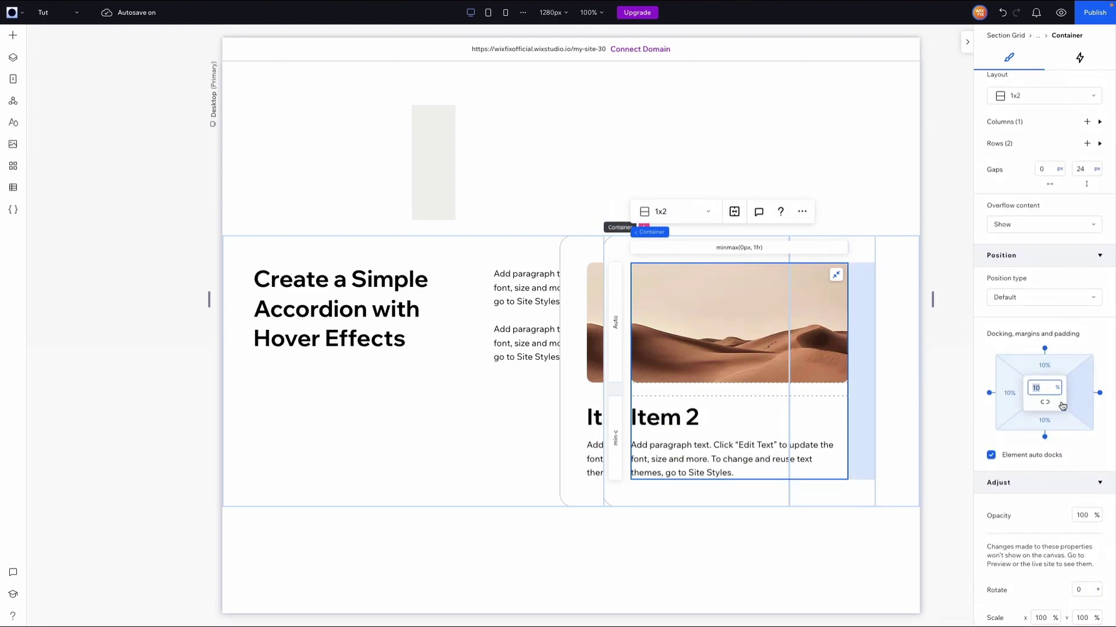
{"action": "left_click", "coordinate": [1055, 390]}
{"action": "left_click", "coordinate": [1042, 428]}
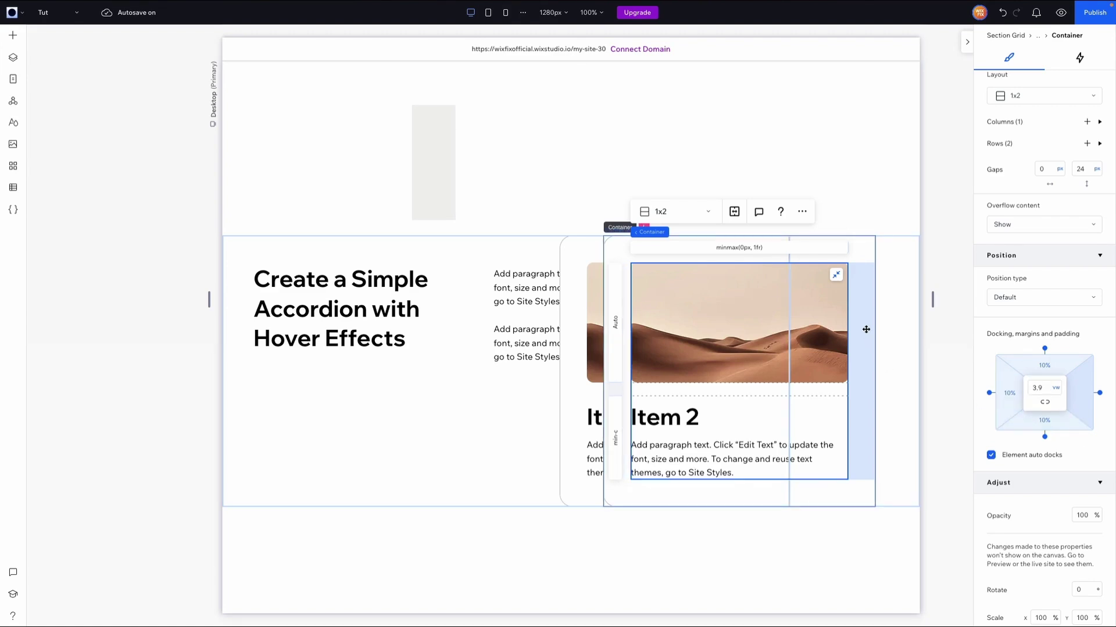
Step: Calculate 39.1+3.9 and set the Item 2 card container's width to 43 vw
{"action": "scroll", "coordinate": [866, 329], "scroll_direction": "up", "scroll_amount": 2}
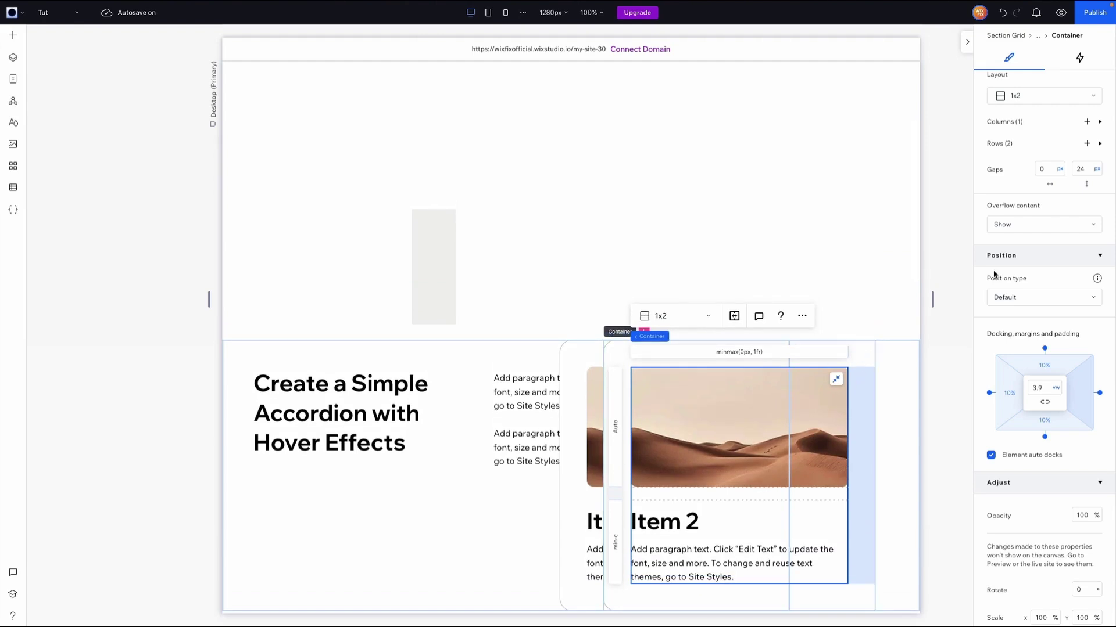
{"action": "scroll", "coordinate": [994, 275], "scroll_direction": "up", "scroll_amount": 1}
{"action": "scroll", "coordinate": [995, 275], "scroll_direction": "up", "scroll_amount": 5}
{"action": "key", "text": "Escape"}
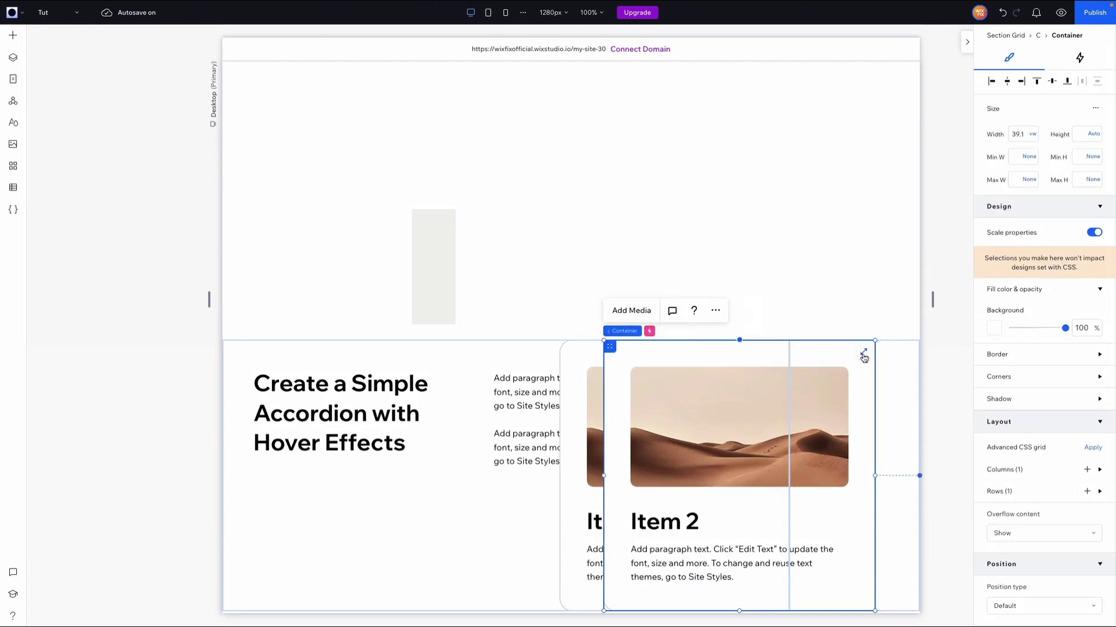
{"action": "key", "text": "super+space"}
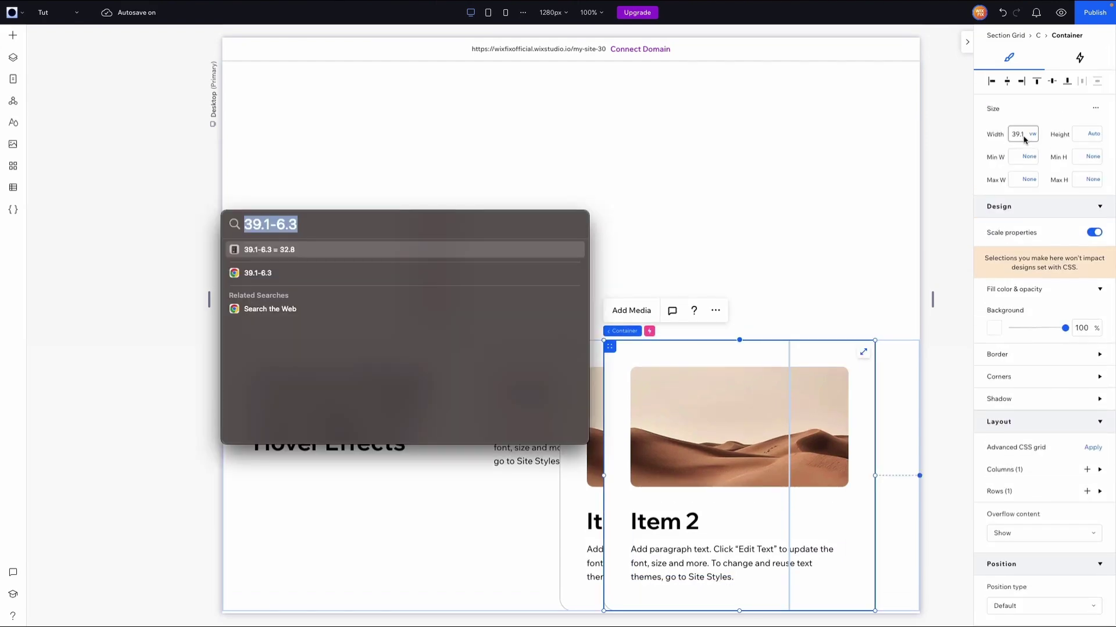
{"action": "type", "text": "39.1"}
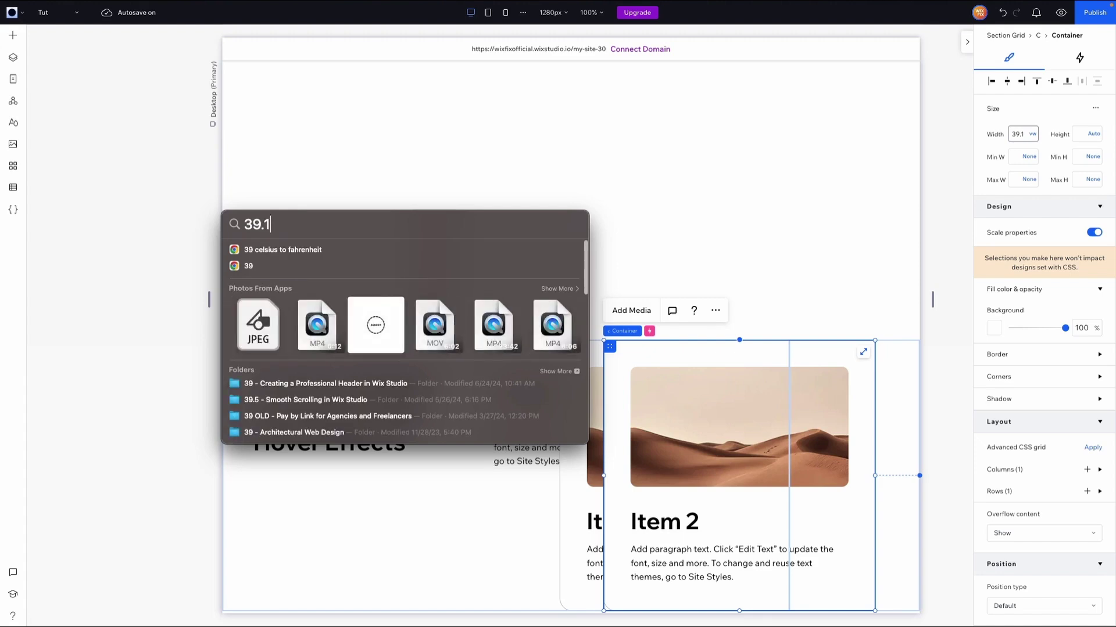
{"action": "type", "text": "+3.9"}
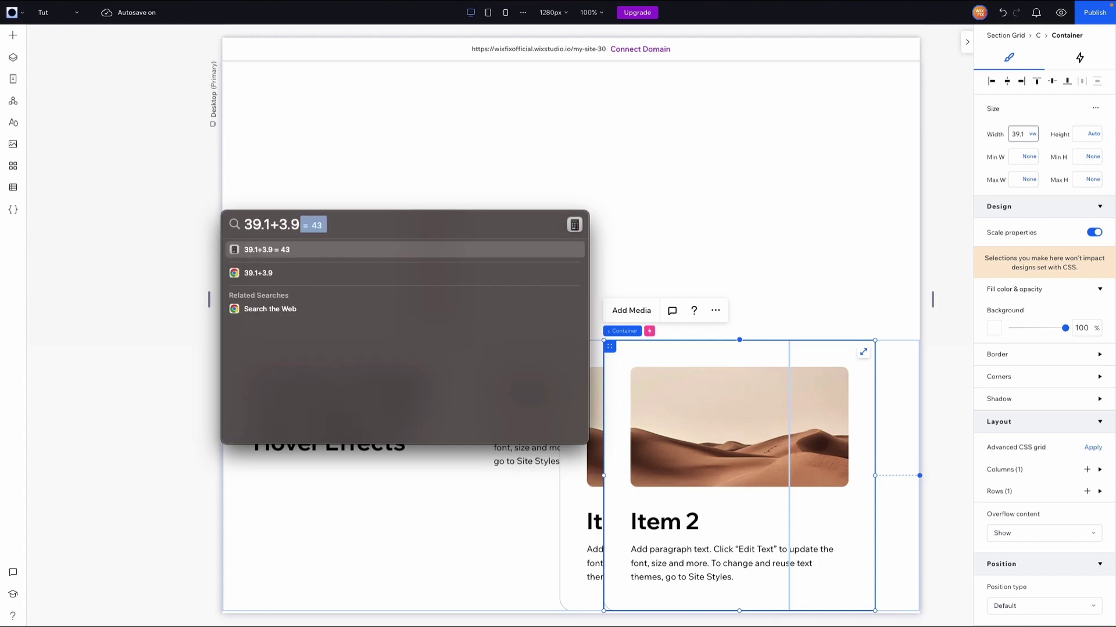
{"action": "left_click", "coordinate": [1023, 133]}
{"action": "type", "text": "43"}
{"action": "key", "text": "Return"}
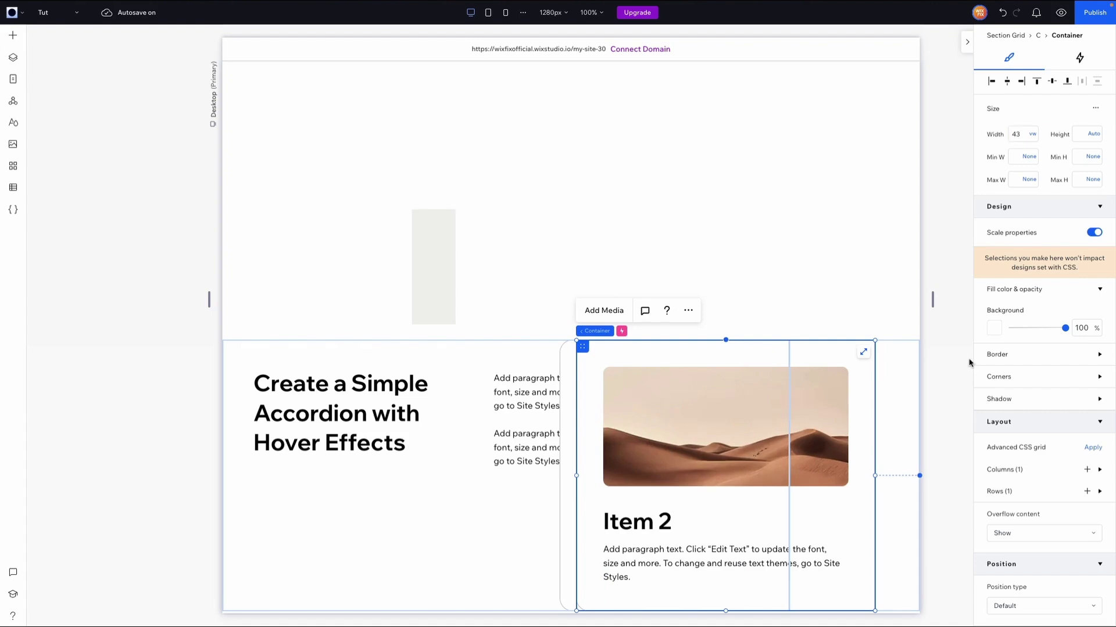
Step: Set the right margin of the inner container in the Item 2 card to 7.8 vw
{"action": "scroll", "coordinate": [951, 393], "scroll_direction": "down", "scroll_amount": 1}
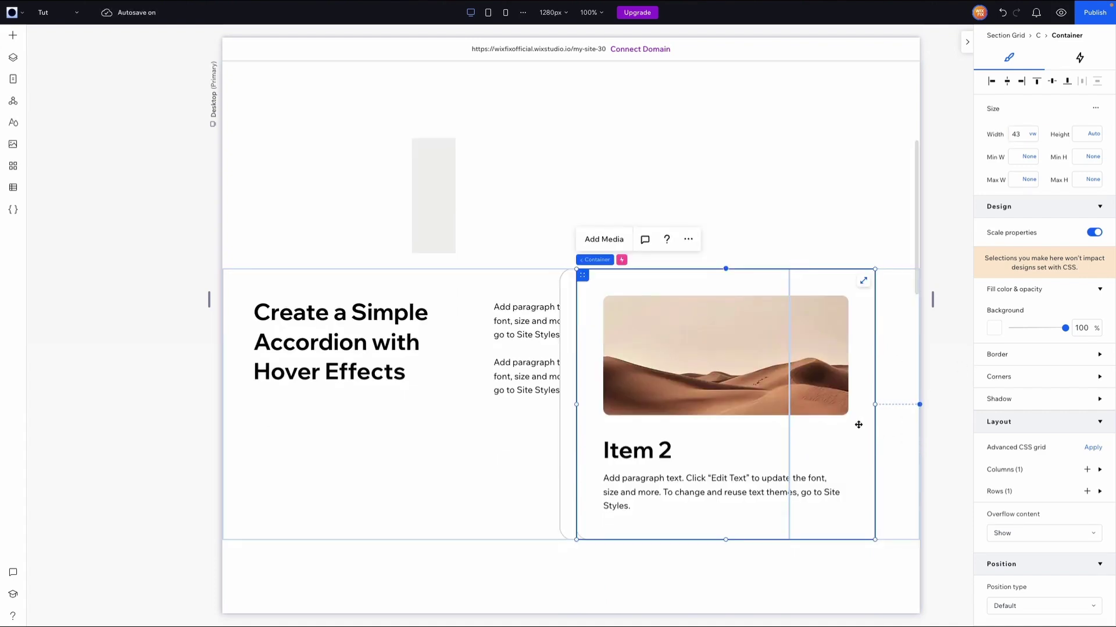
{"action": "left_click", "coordinate": [823, 430]}
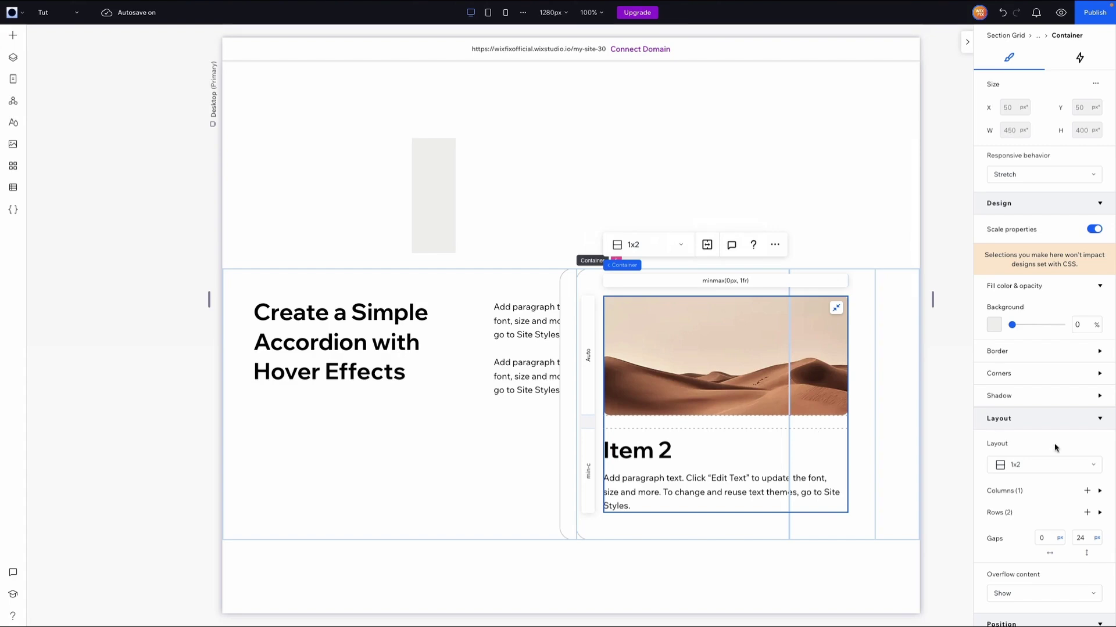
{"action": "scroll", "coordinate": [1069, 418], "scroll_direction": "down", "scroll_amount": 5}
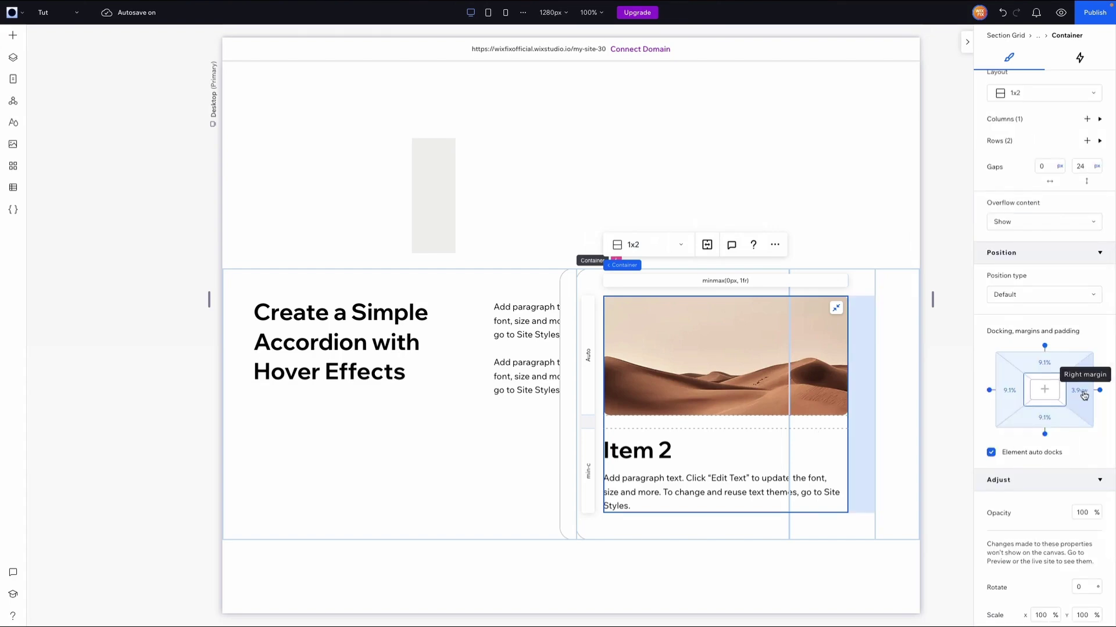
{"action": "left_click", "coordinate": [1083, 394]}
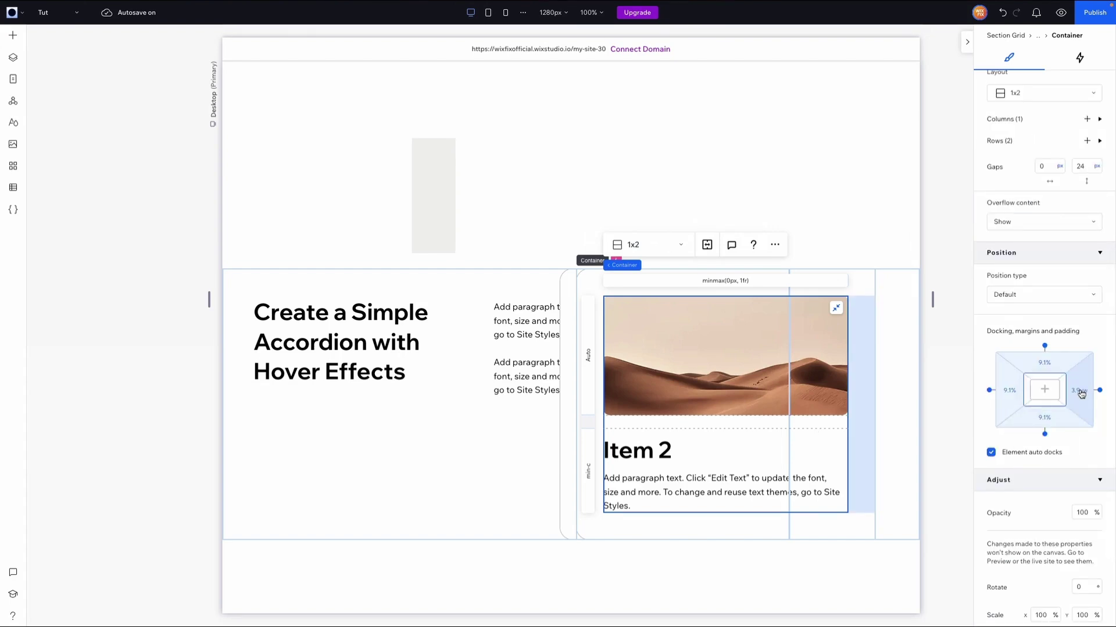
{"action": "type", "text": "7.8"}
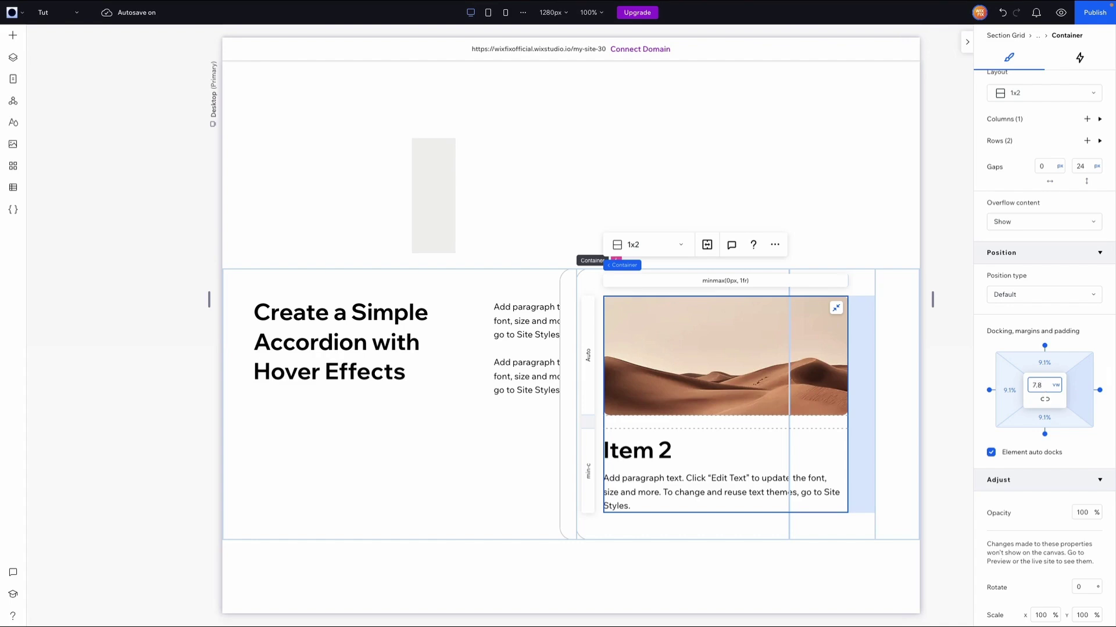
{"action": "key", "text": "Return"}
{"action": "key", "text": "Escape"}
Step: Unhide the Item 3 card container in the layers, then preview the page and return to editing
{"action": "left_click", "coordinate": [12, 58]}
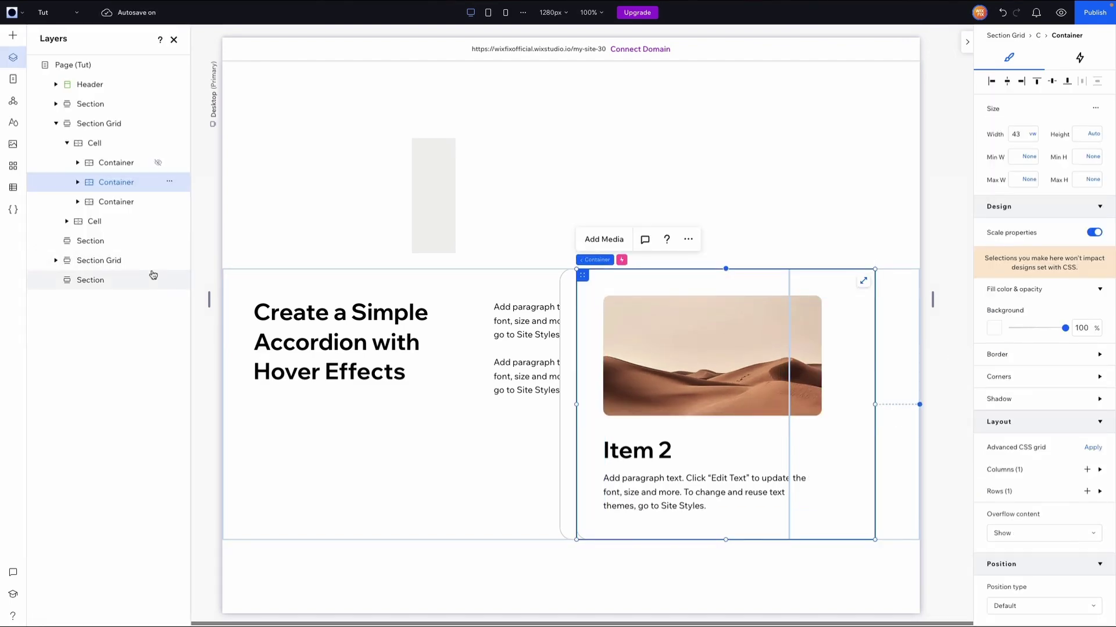
{"action": "key", "text": "ctrl+p"}
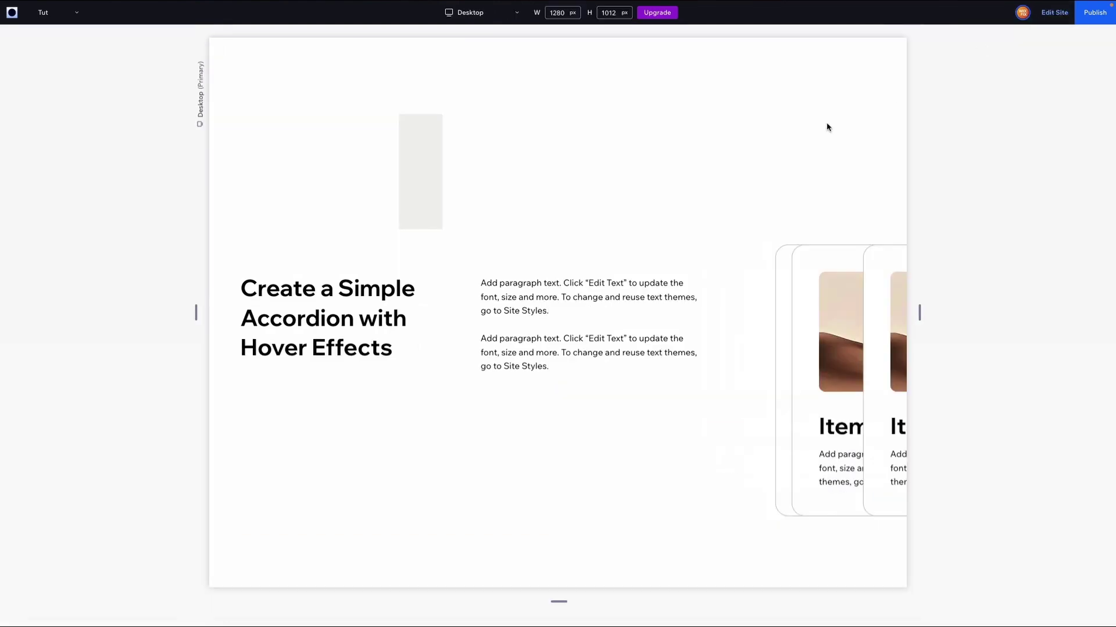
{"action": "key", "text": "ctrl+p"}
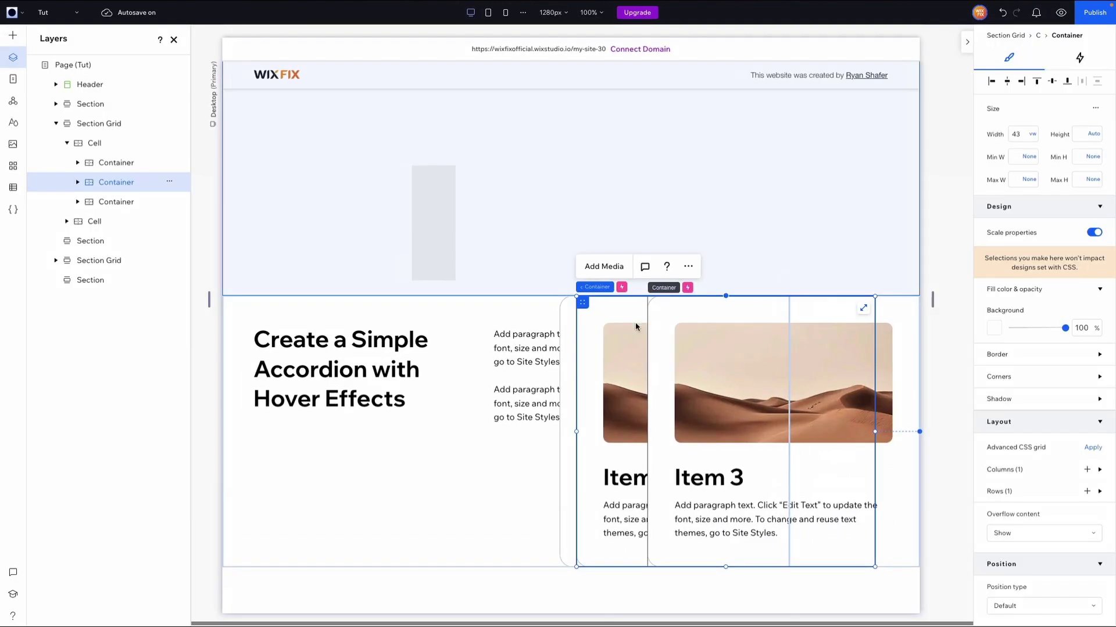
Step: Calculate 6.3-3.9, set the Item 2 card container's right margin to 2.4 vw, and check the card spacing in preview
{"action": "scroll", "coordinate": [1066, 463], "scroll_direction": "down", "scroll_amount": 5}
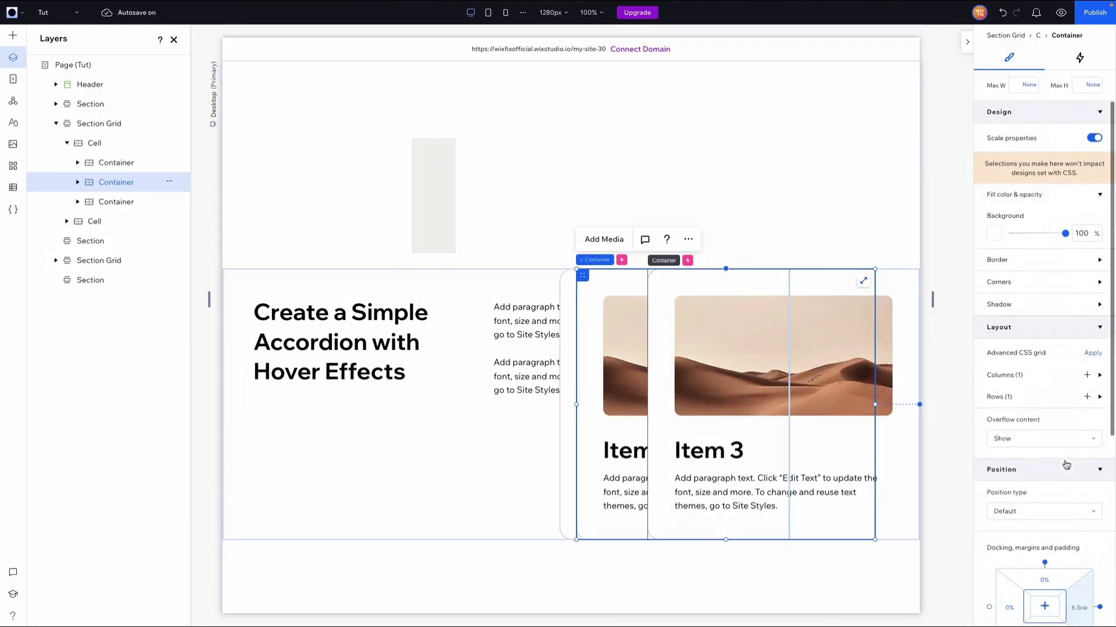
{"action": "left_click", "coordinate": [1083, 436]}
{"action": "key", "text": "super+space"}
{"action": "type", "text": "6.3-3.9"}
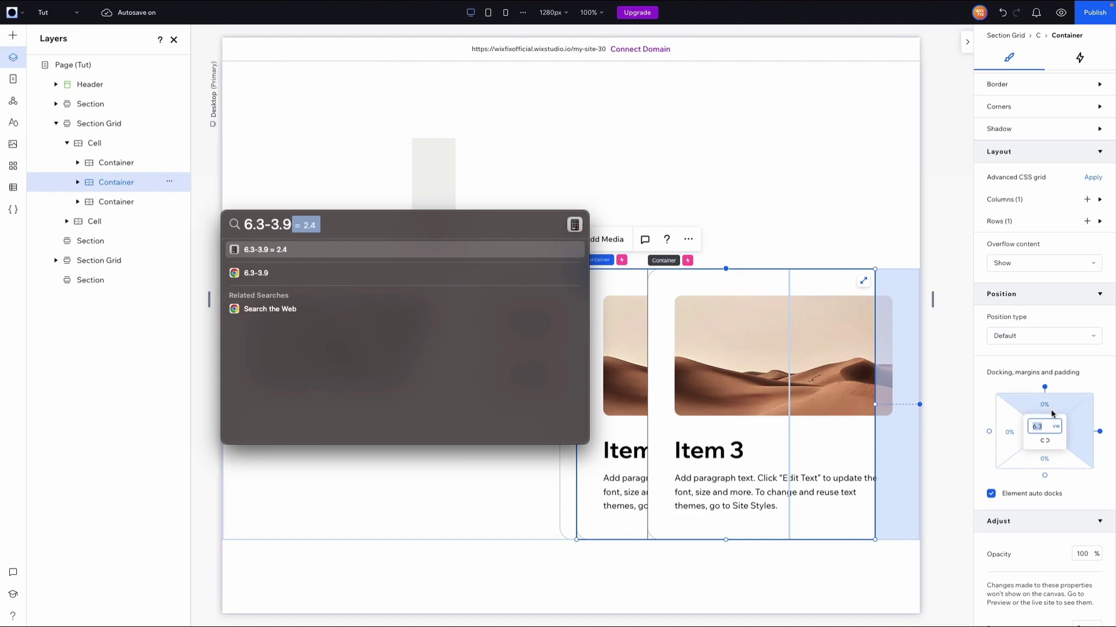
{"action": "left_click", "coordinate": [1048, 433]}
{"action": "type", "text": "2.4"}
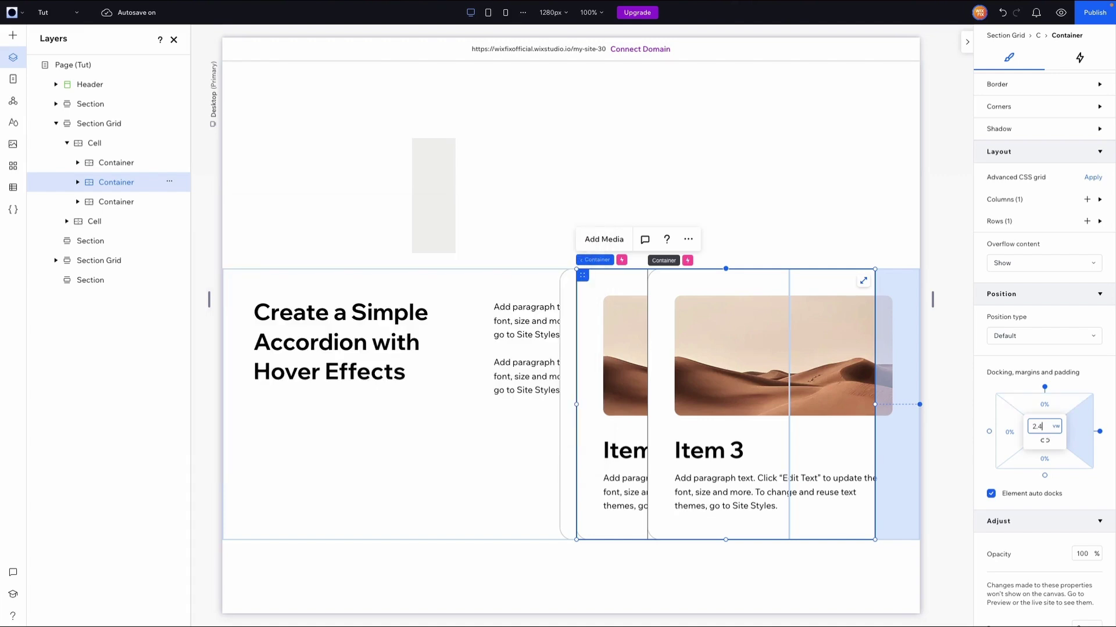
{"action": "key", "text": "Return"}
{"action": "key", "text": "super+p"}
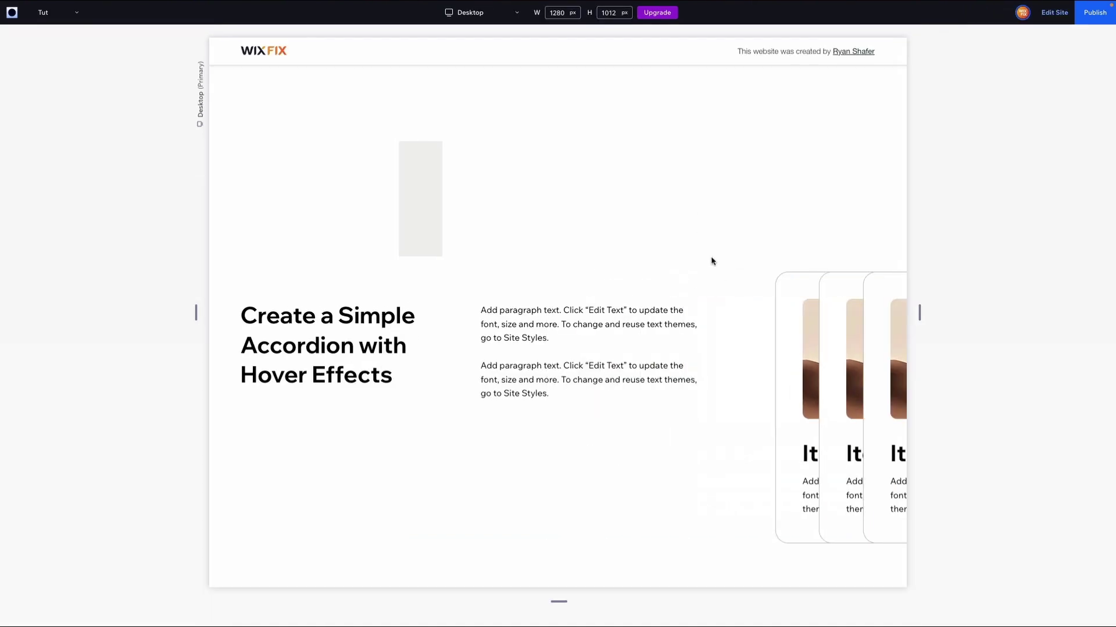
{"action": "left_click", "coordinate": [1049, 14]}
Step: Hide the Item 3 and Item 2 card containers on the canvas
{"action": "left_click", "coordinate": [723, 283]}
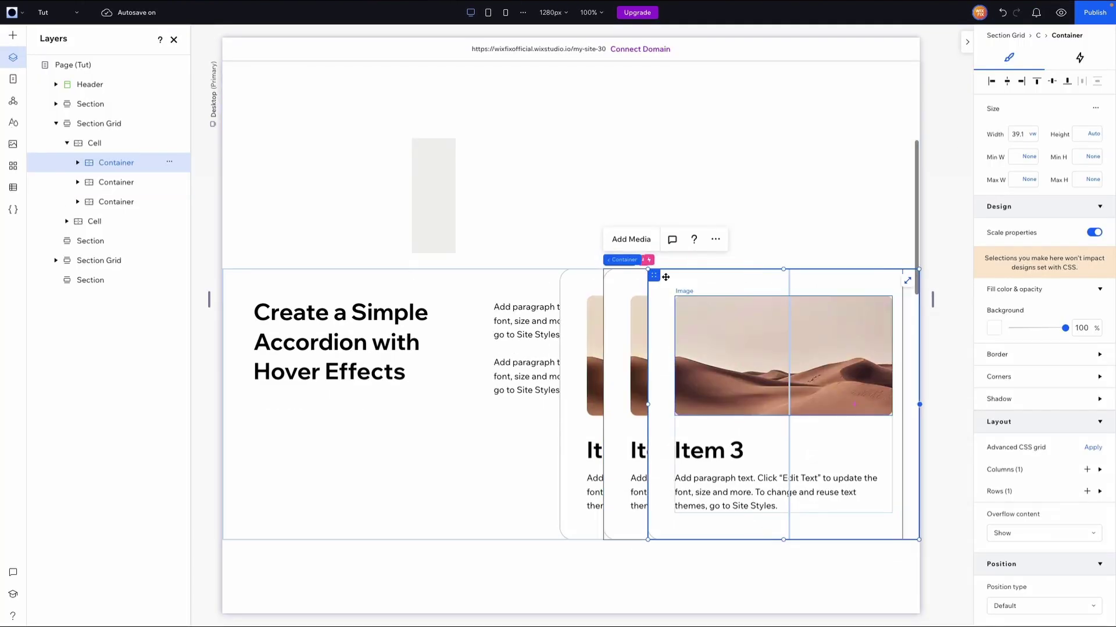
{"action": "left_click", "coordinate": [759, 240]}
{"action": "left_click", "coordinate": [705, 292]}
{"action": "left_click", "coordinate": [625, 283]}
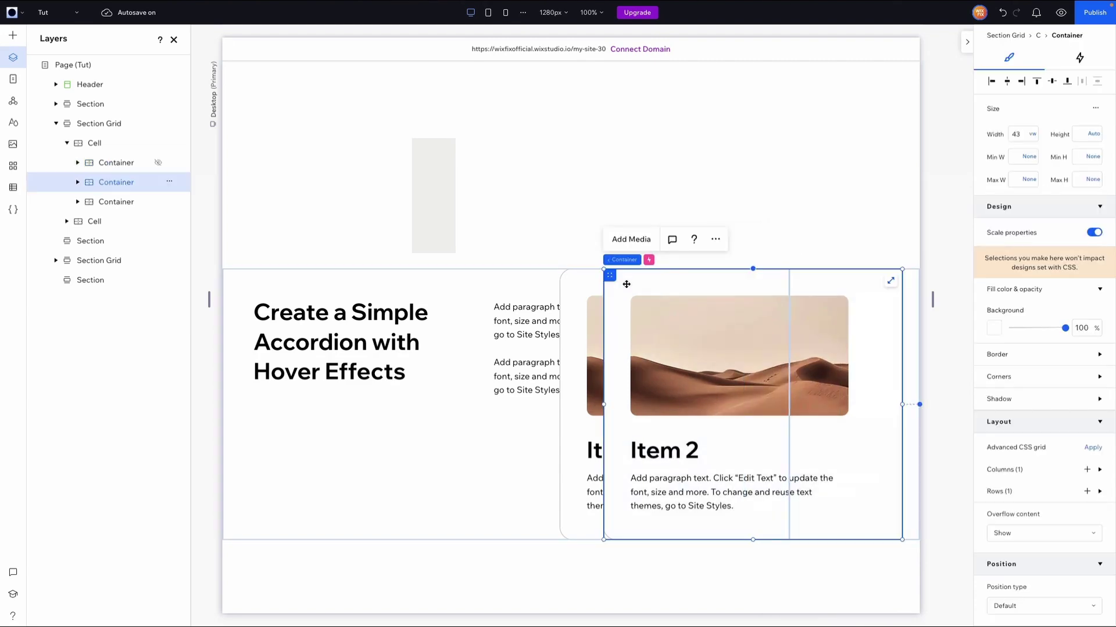
{"action": "left_click", "coordinate": [715, 240]}
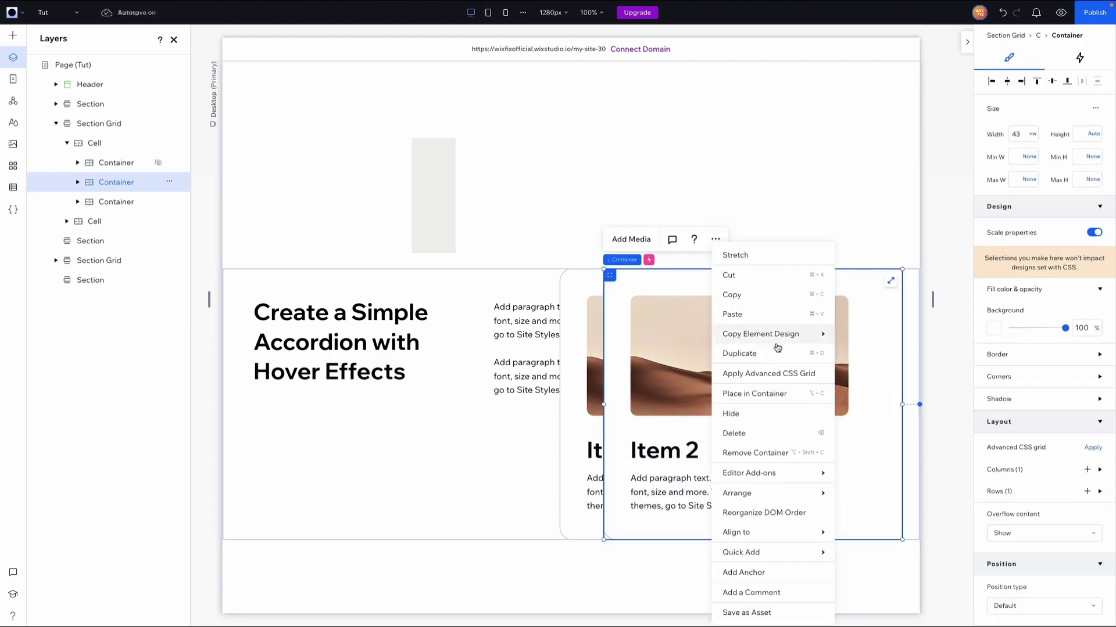
{"action": "left_click", "coordinate": [750, 419]}
Step: Switch the right margin of the inner container in the Item 1 card from percent to viewport width (vw)
{"action": "left_click", "coordinate": [722, 433]}
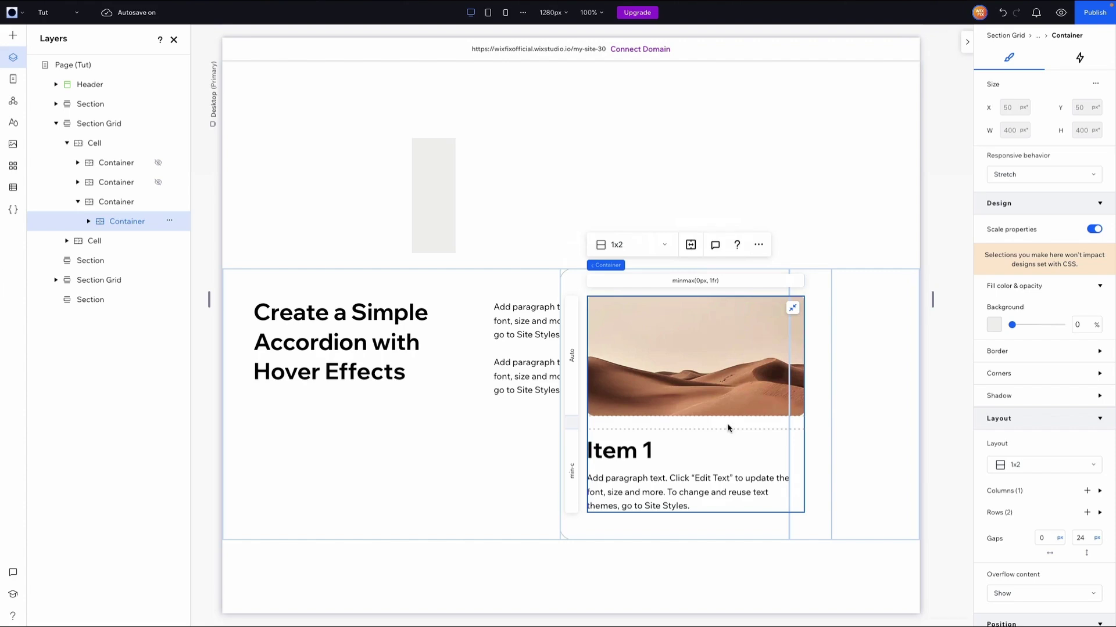
{"action": "scroll", "coordinate": [1029, 399], "scroll_direction": "down", "scroll_amount": 5}
{"action": "left_click", "coordinate": [1087, 379]}
{"action": "left_click", "coordinate": [1058, 370]}
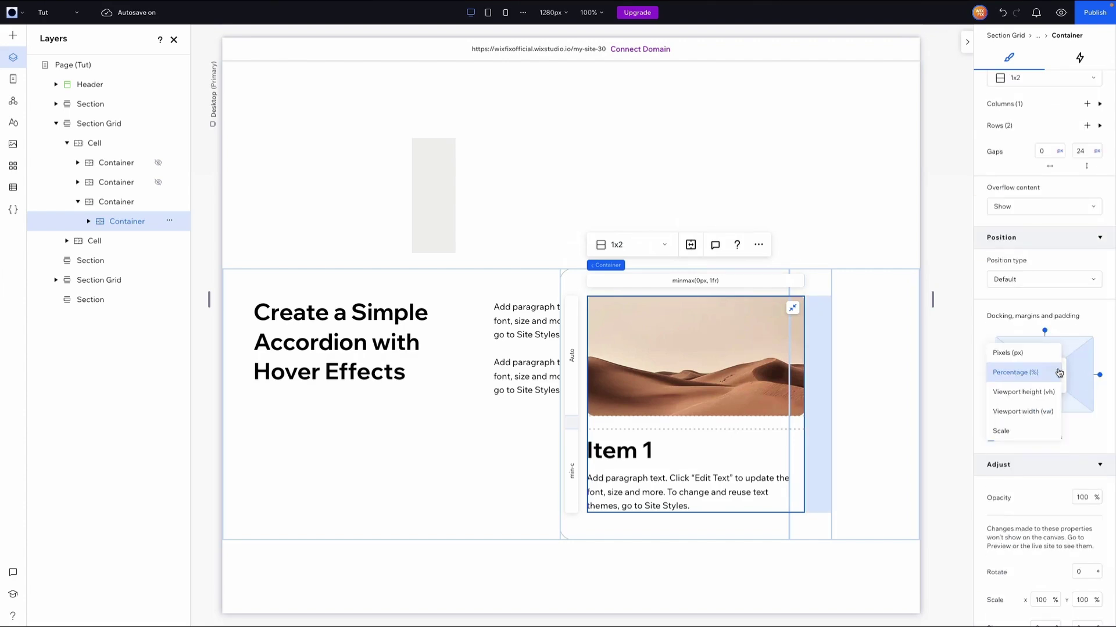
{"action": "left_click", "coordinate": [1035, 413]}
{"action": "left_click", "coordinate": [952, 405]}
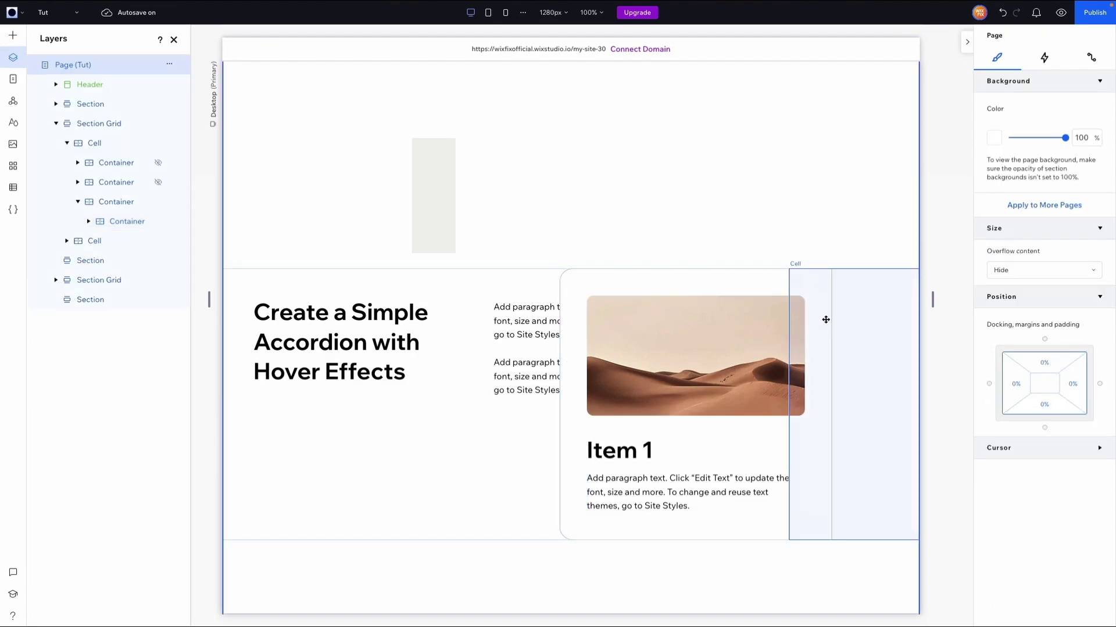
Step: Set the Item 1 card container's width to 43 vw
{"action": "left_click", "coordinate": [703, 272]}
{"action": "left_click", "coordinate": [1025, 135]}
{"action": "type", "text": "43"}
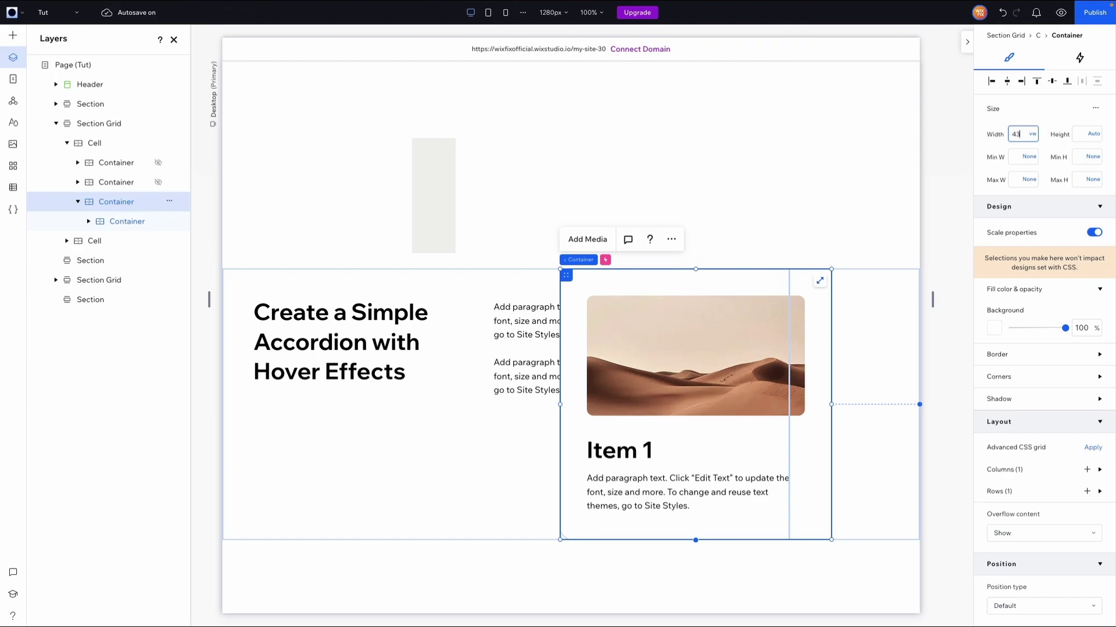
{"action": "key", "text": "Return"}
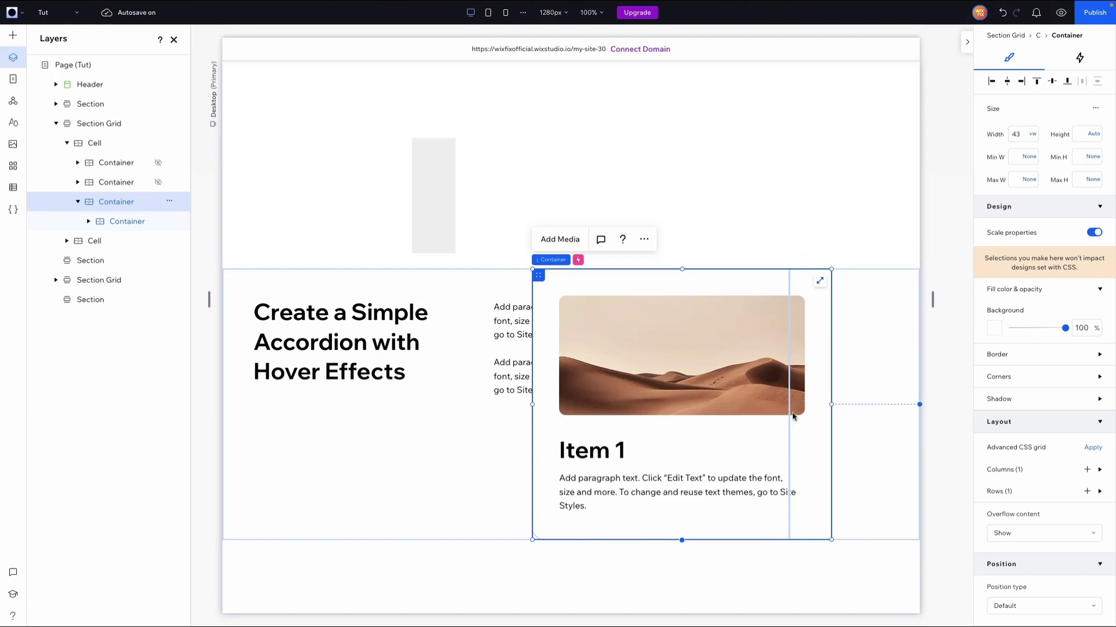
Step: Set the right margin of the inner container in the Item 1 card to 7.8 vw
{"action": "left_click", "coordinate": [697, 429]}
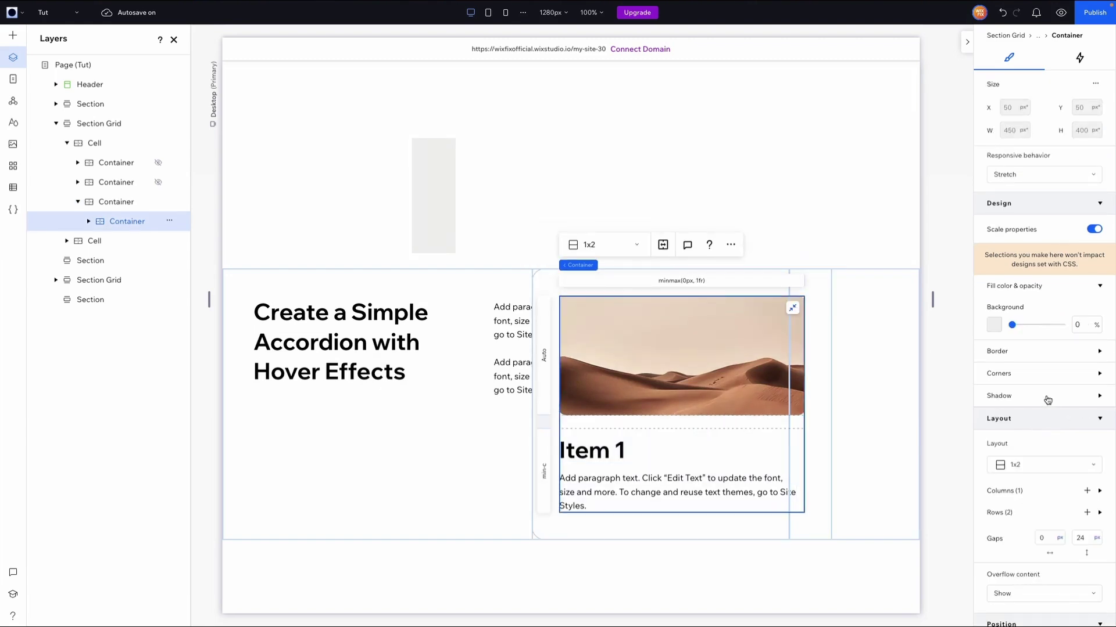
{"action": "scroll", "coordinate": [1046, 399], "scroll_direction": "down", "scroll_amount": 5}
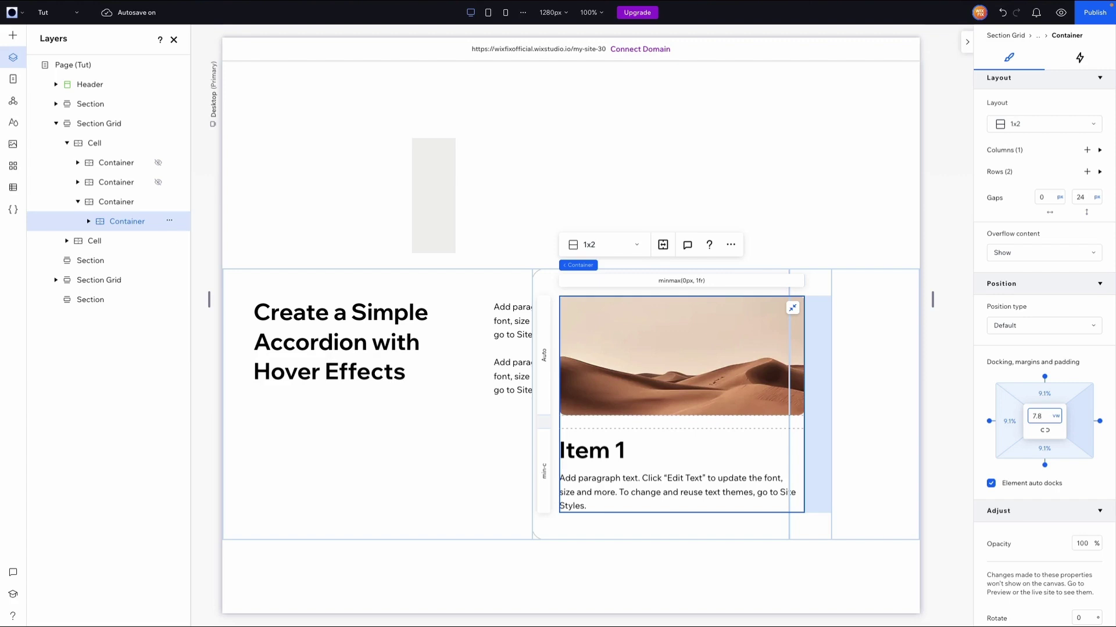
{"action": "key", "text": "Return"}
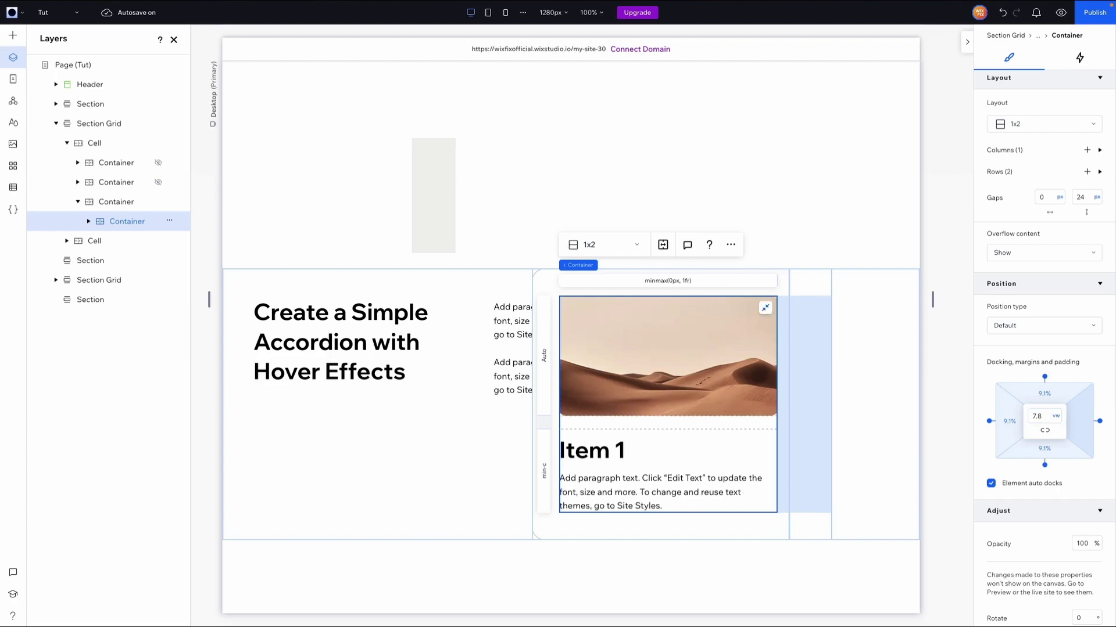
Step: Set the Item 1 card container's right margin to 4.8 vw
{"action": "left_click", "coordinate": [806, 332]}
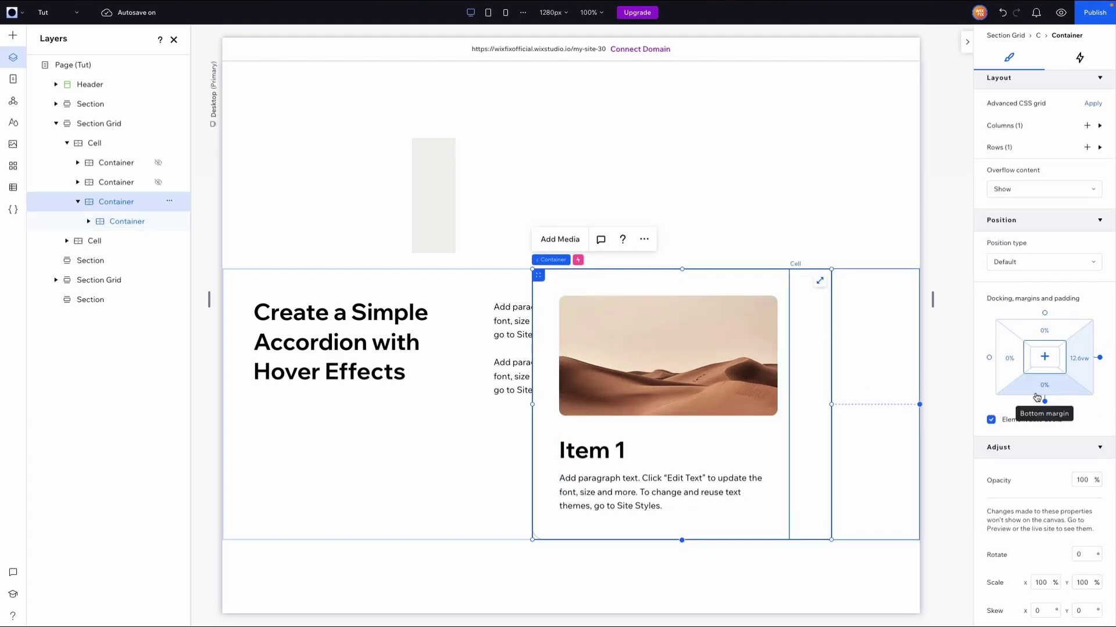
{"action": "left_click", "coordinate": [1080, 364]}
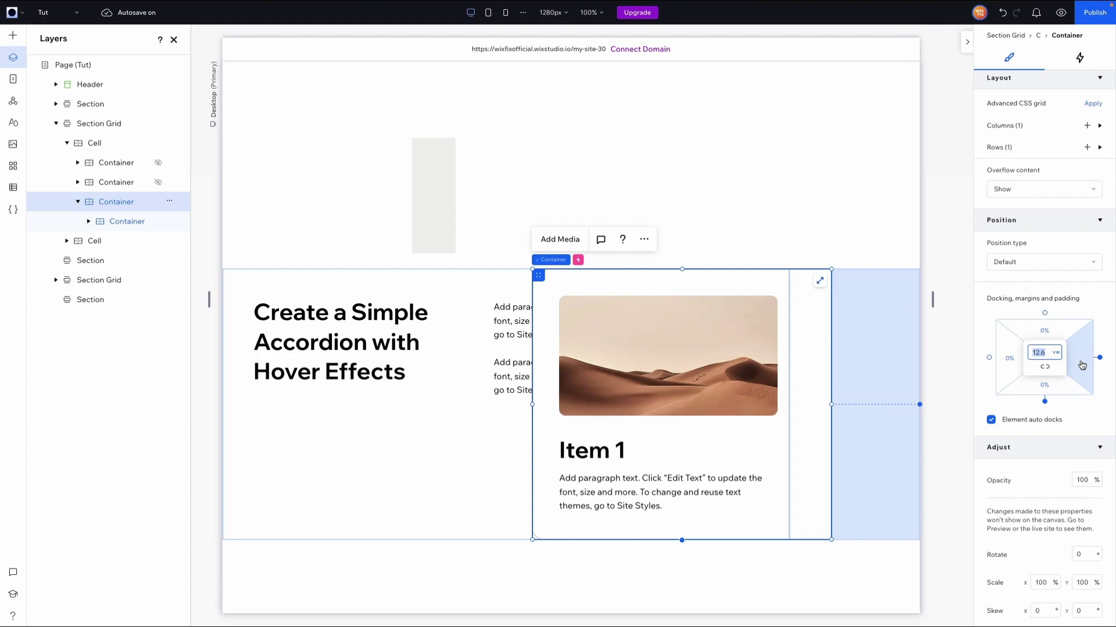
{"action": "type", "text": "4.8"}
{"action": "key", "text": "Return"}
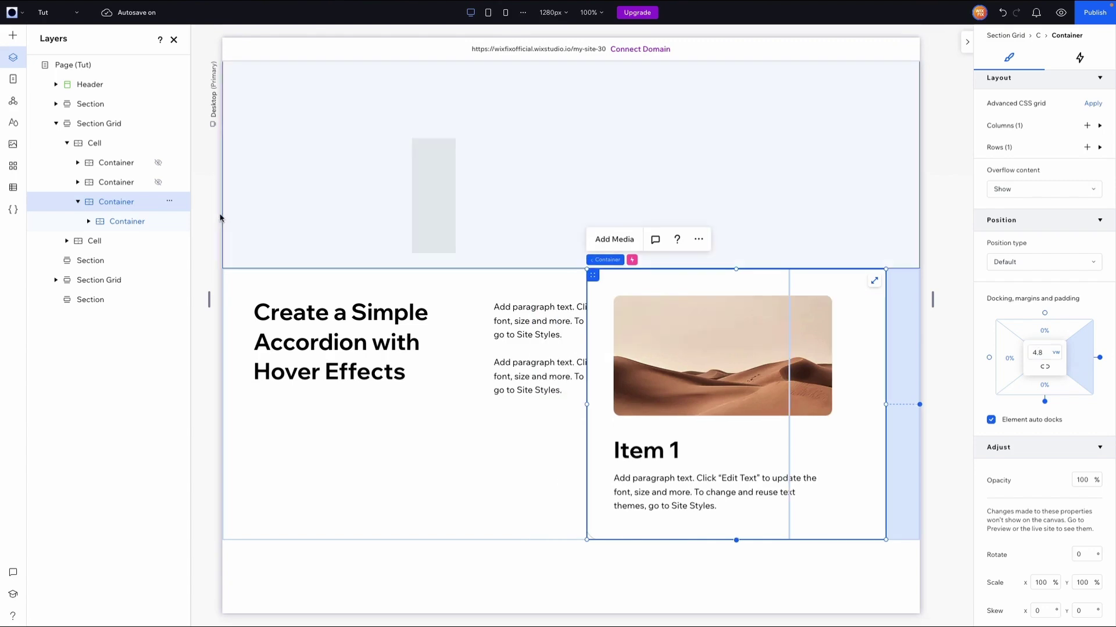
Step: Unhide the Item 2 and Item 3 card containers, then test the cards in preview and return to editing
{"action": "left_click", "coordinate": [156, 184]}
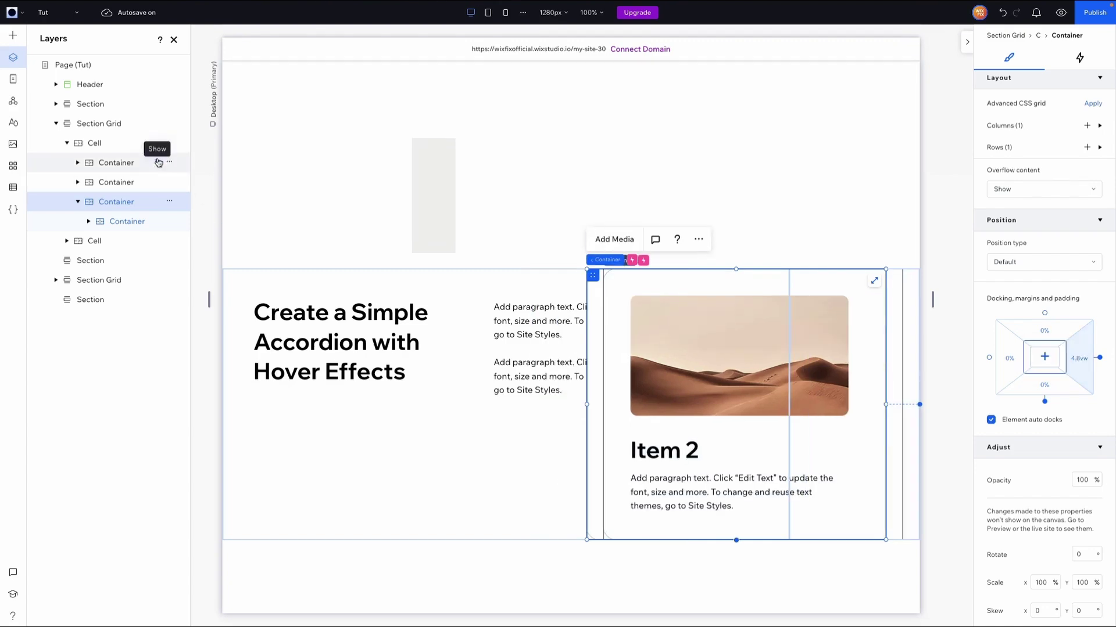
{"action": "left_click", "coordinate": [156, 161]}
{"action": "key", "text": "ctrl+shift+p"}
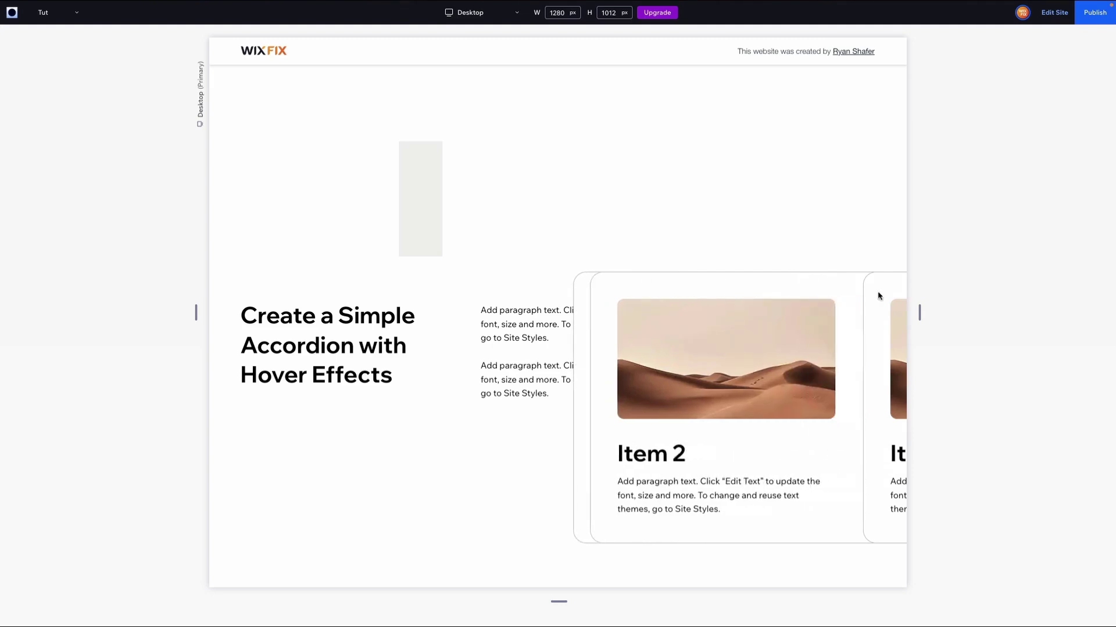
{"action": "left_click", "coordinate": [1053, 12]}
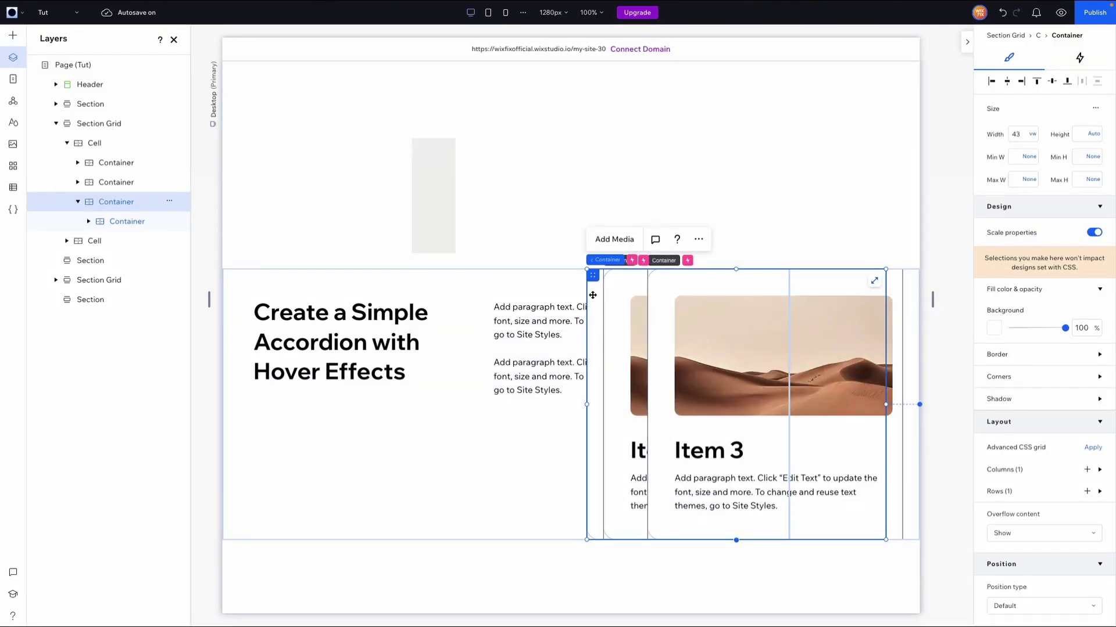
Step: Calculate 12.6-3.9, set the Item 1 card container's right margin to 8.7 vw, and check the cards in preview
{"action": "scroll", "coordinate": [1071, 372], "scroll_direction": "down", "scroll_amount": 6}
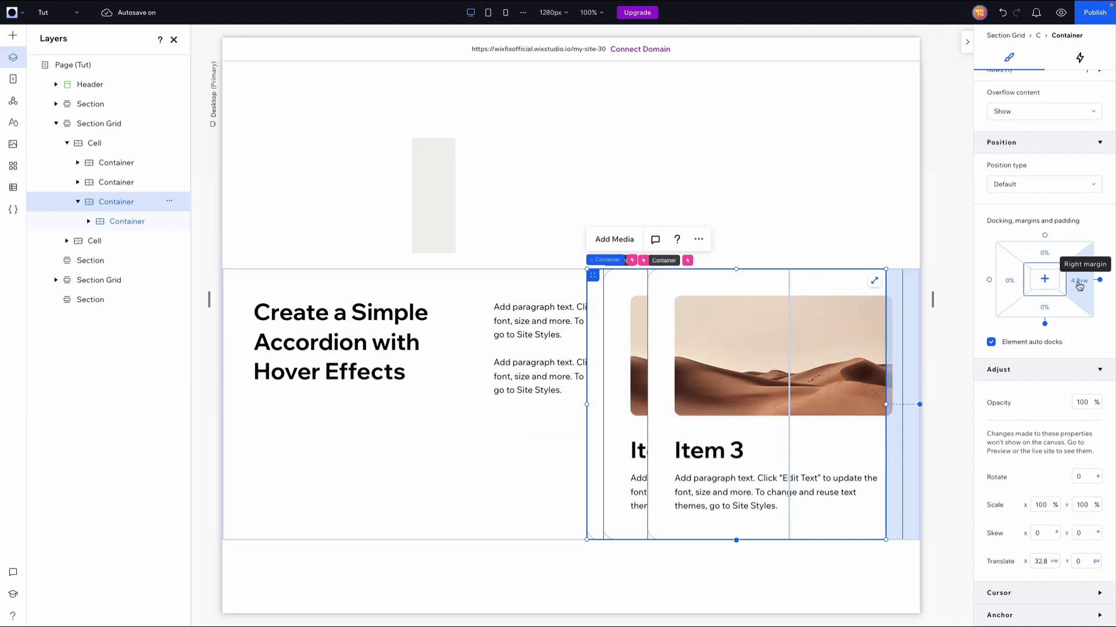
{"action": "left_click", "coordinate": [1079, 284]}
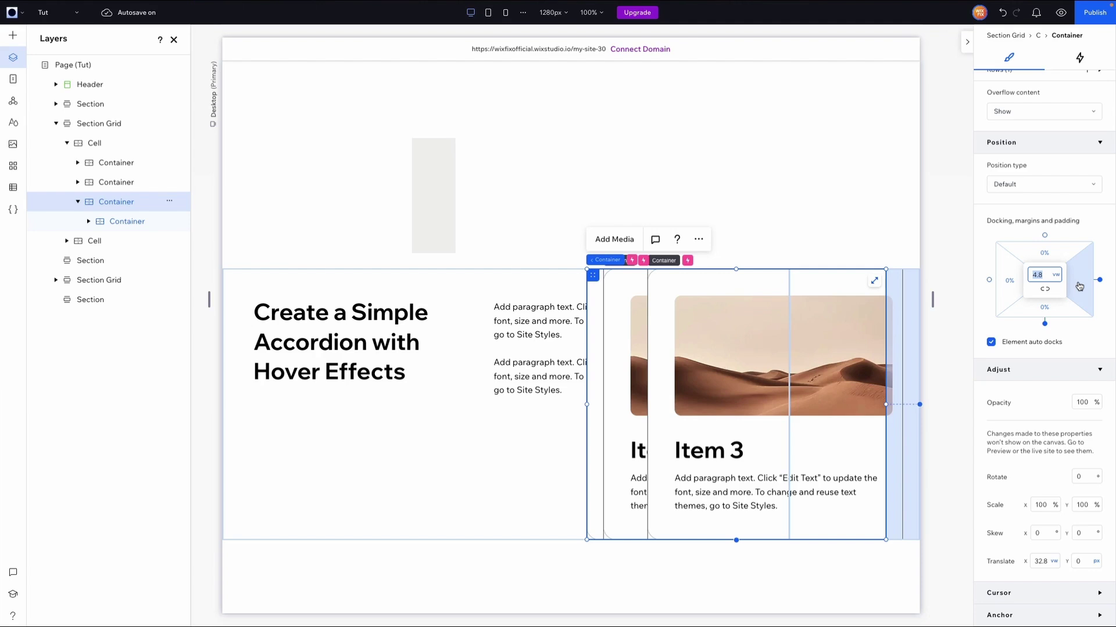
{"action": "key", "text": "super+space"}
{"action": "type", "text": "12.6-3.9"}
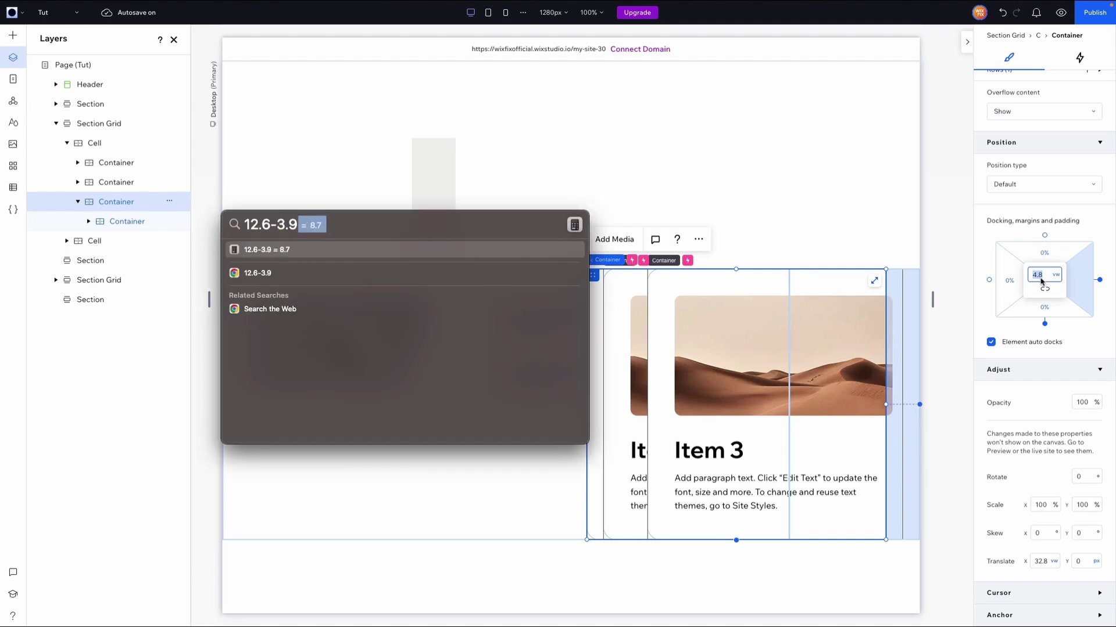
{"action": "key", "text": "Escape"}
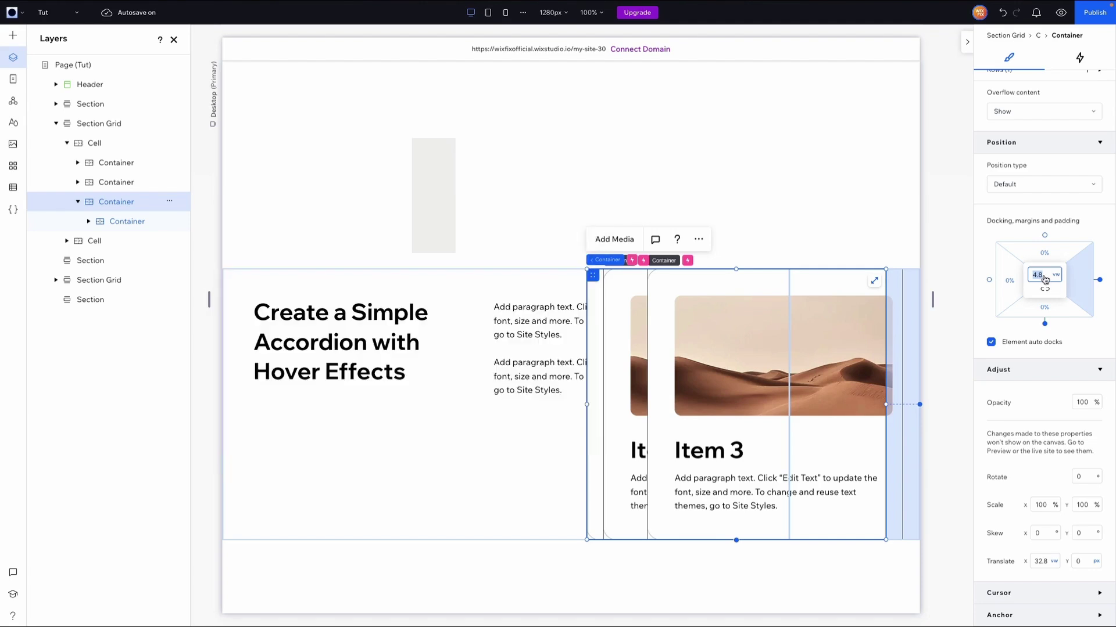
{"action": "left_click", "coordinate": [1060, 12]}
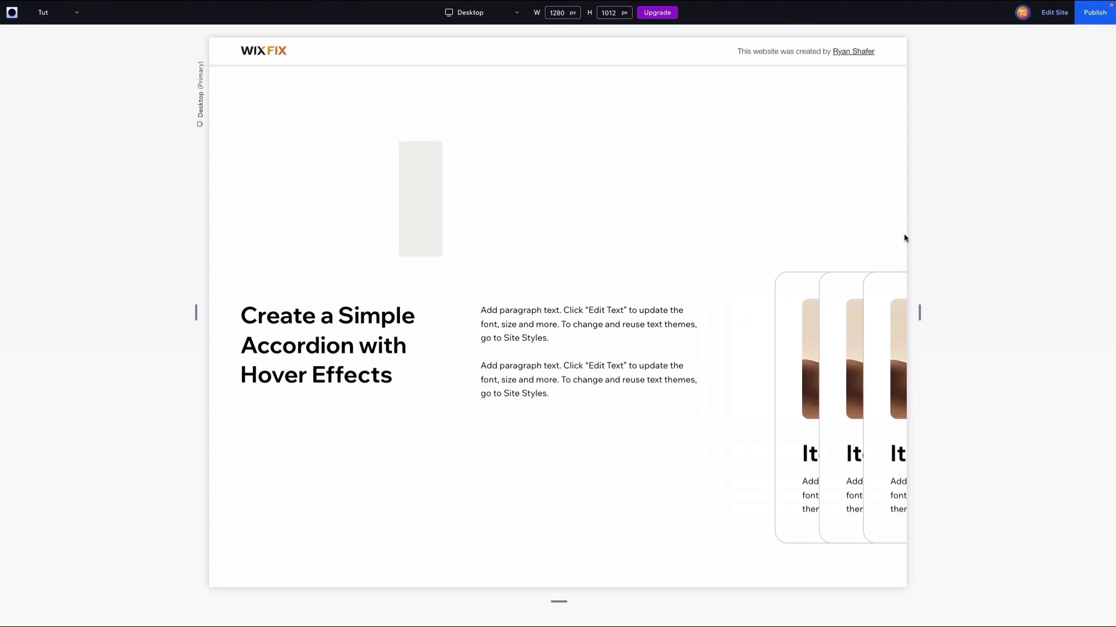
{"action": "left_click", "coordinate": [1050, 12]}
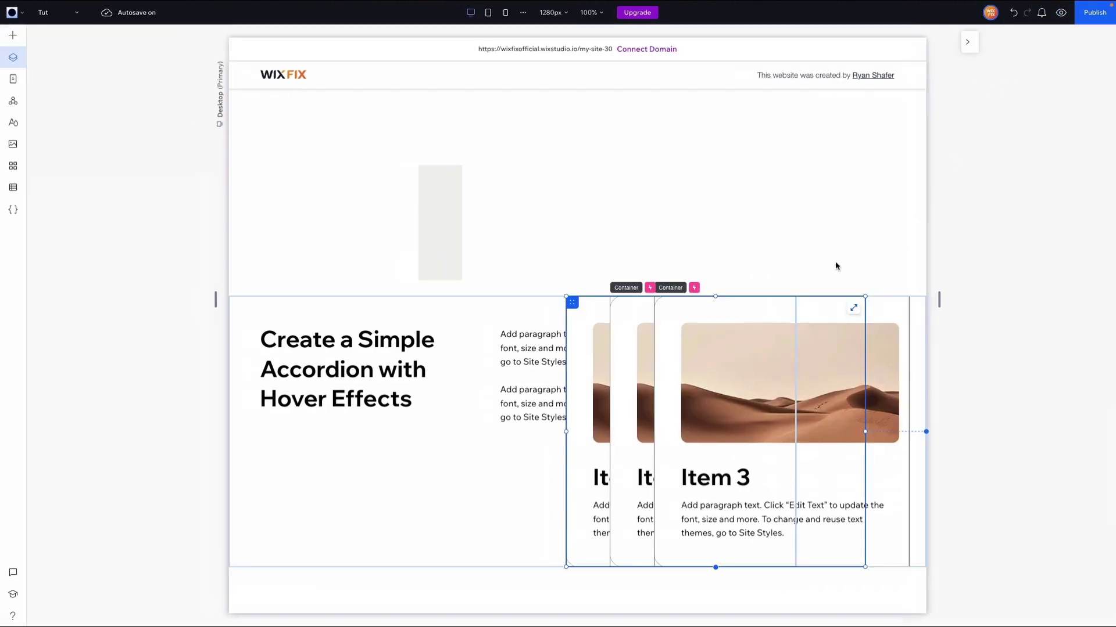
Step: Hide the outer container of the Item 3 card
{"action": "scroll", "coordinate": [569, 323], "scroll_direction": "down", "scroll_amount": 1}
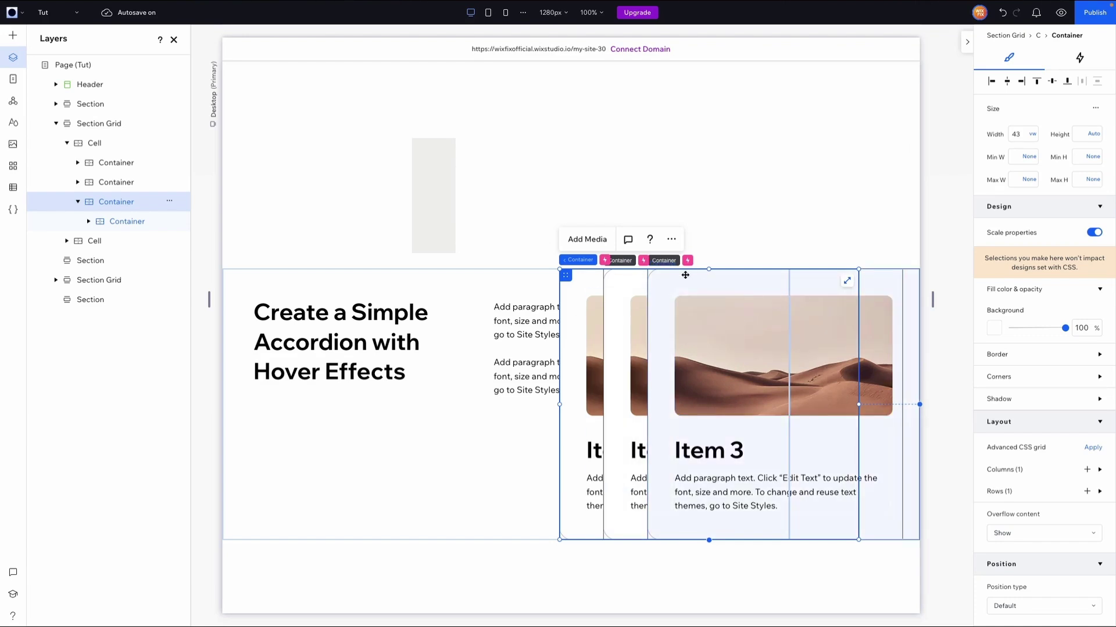
{"action": "left_click", "coordinate": [767, 279]}
{"action": "left_click", "coordinate": [759, 240]}
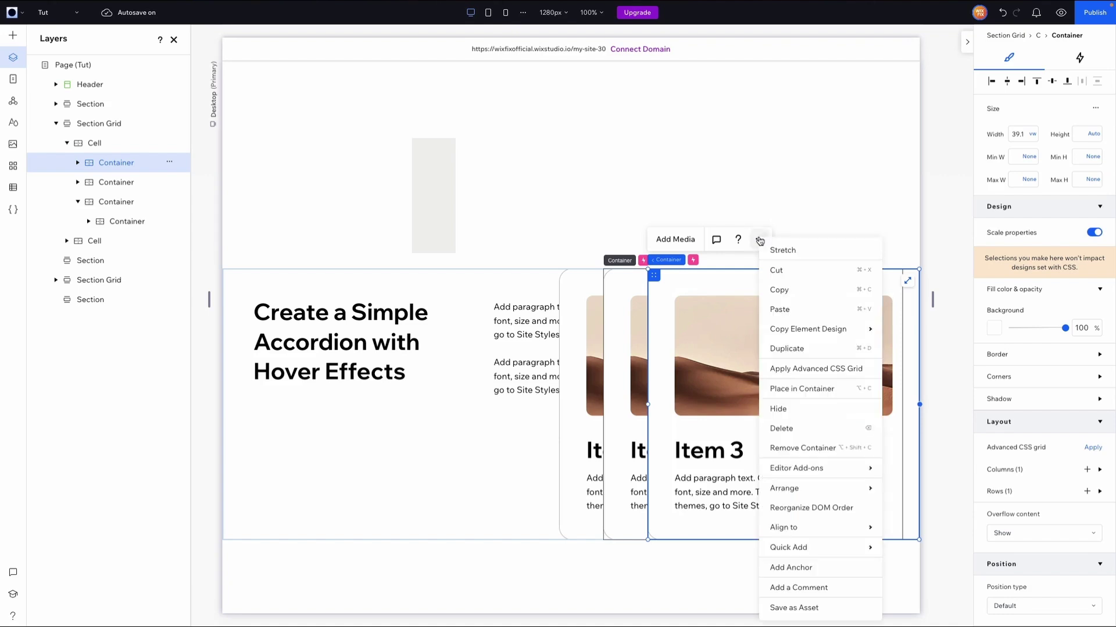
{"action": "left_click", "coordinate": [779, 409]}
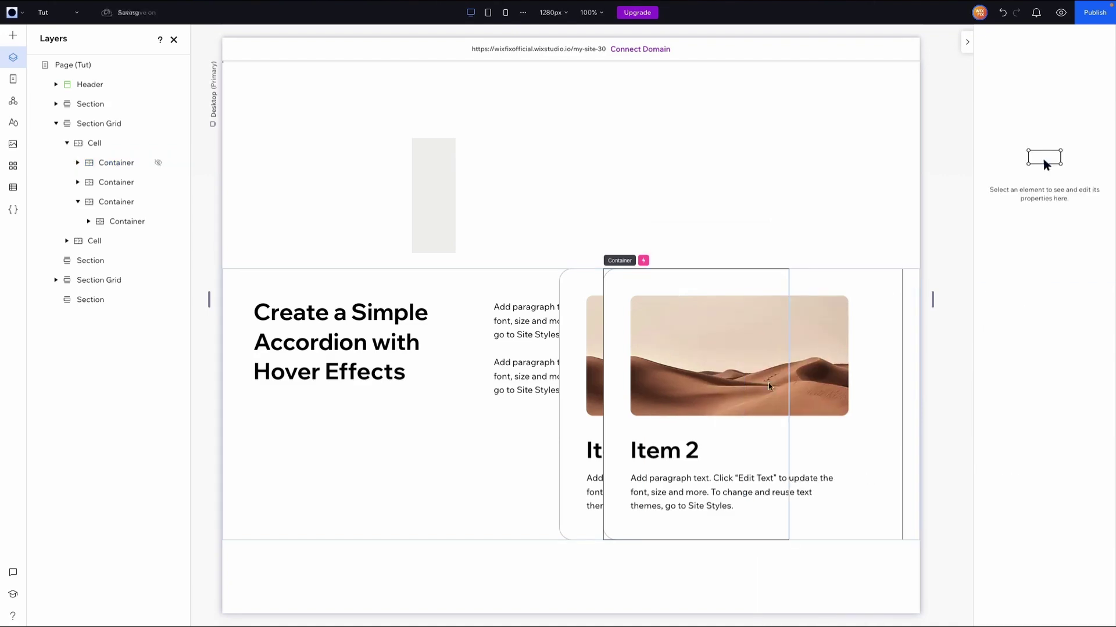
Step: Inspect the Item 2 card's inner and outer containers and check the outer container's right margin
{"action": "left_click", "coordinate": [700, 431]}
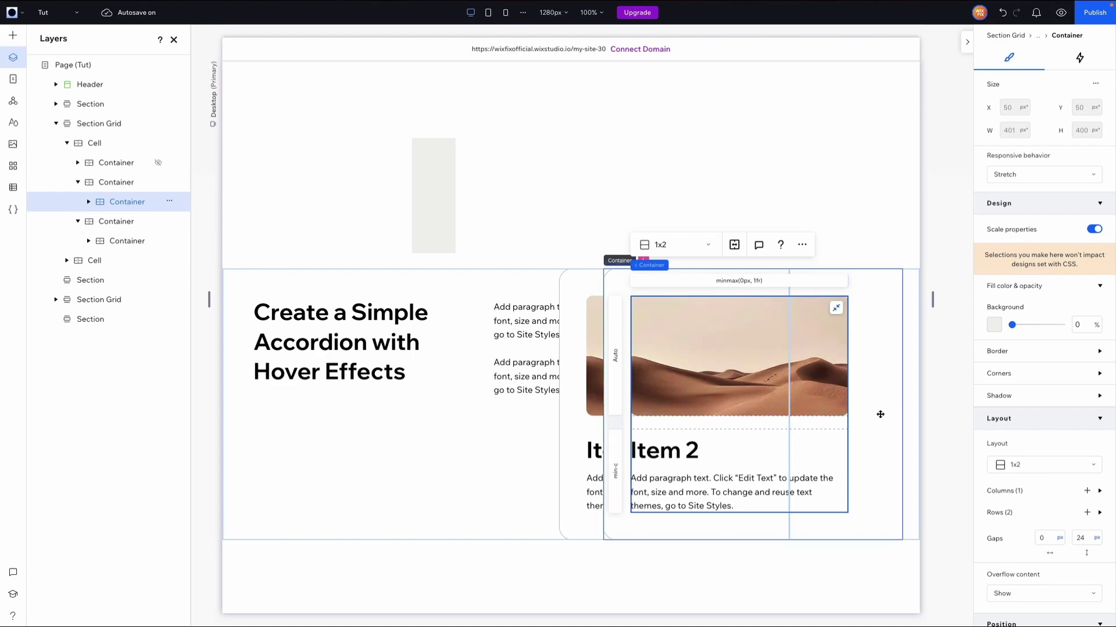
{"action": "left_click", "coordinate": [880, 391]}
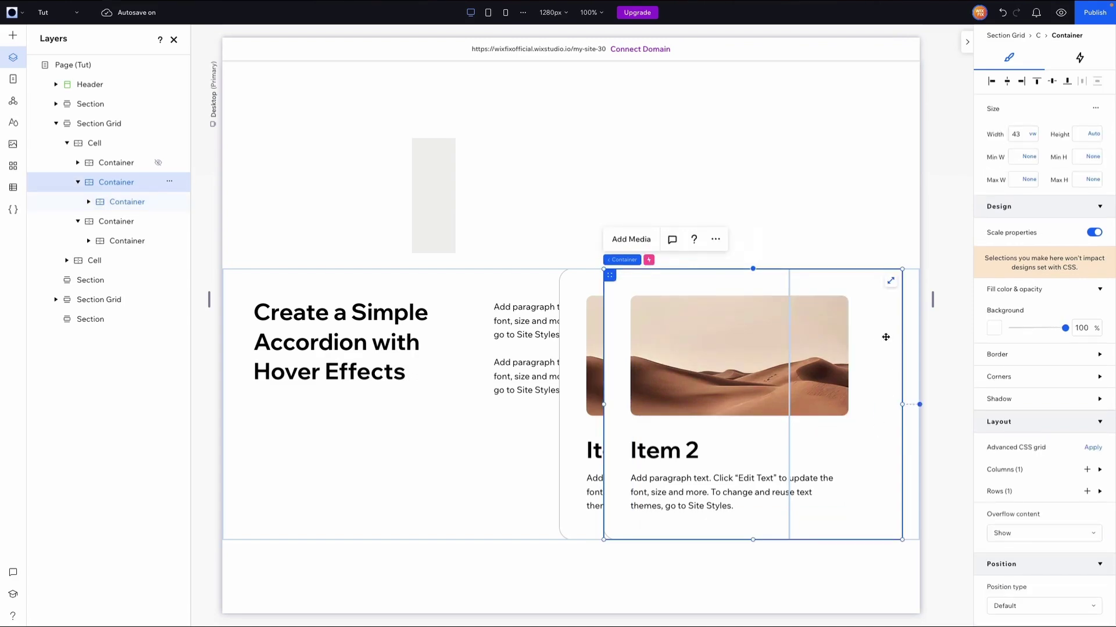
{"action": "left_click", "coordinate": [807, 426]}
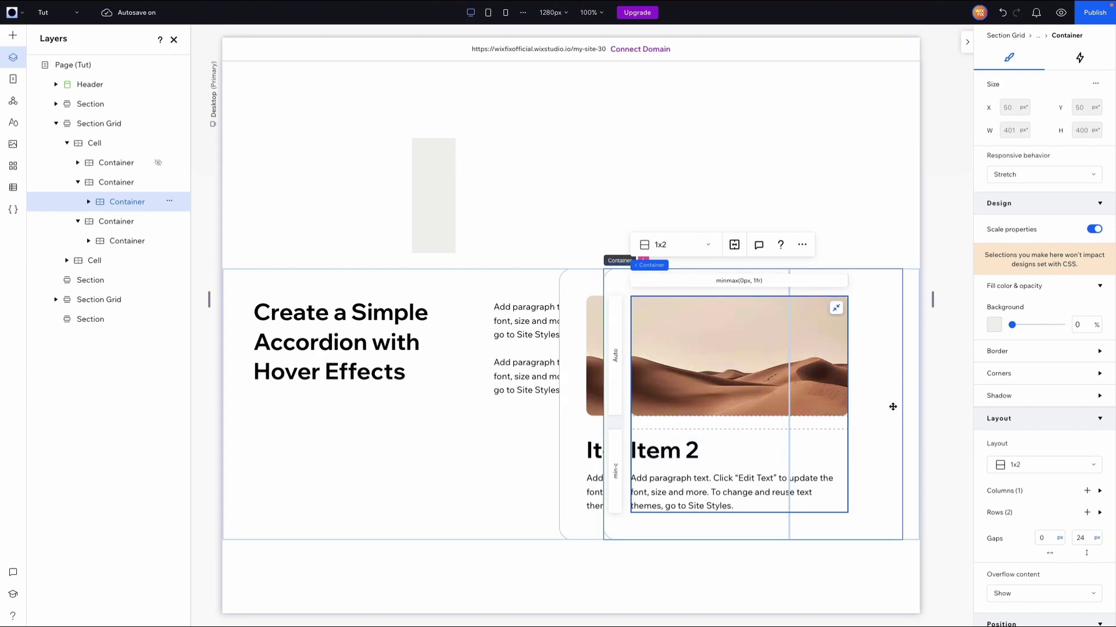
{"action": "left_click", "coordinate": [861, 408]}
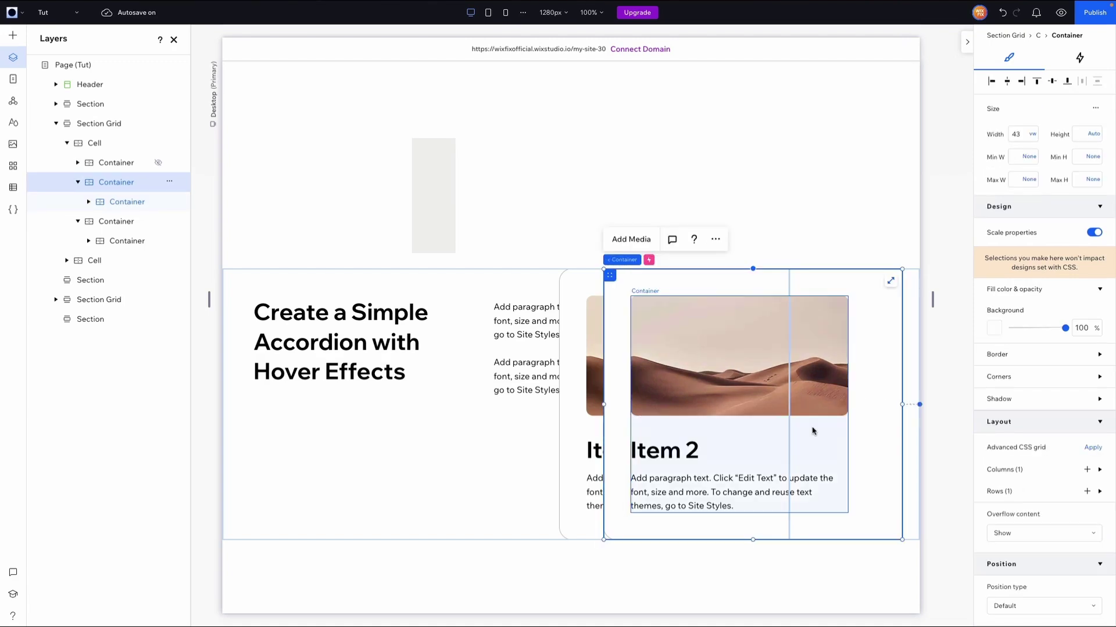
{"action": "scroll", "coordinate": [1050, 451], "scroll_direction": "down", "scroll_amount": 5}
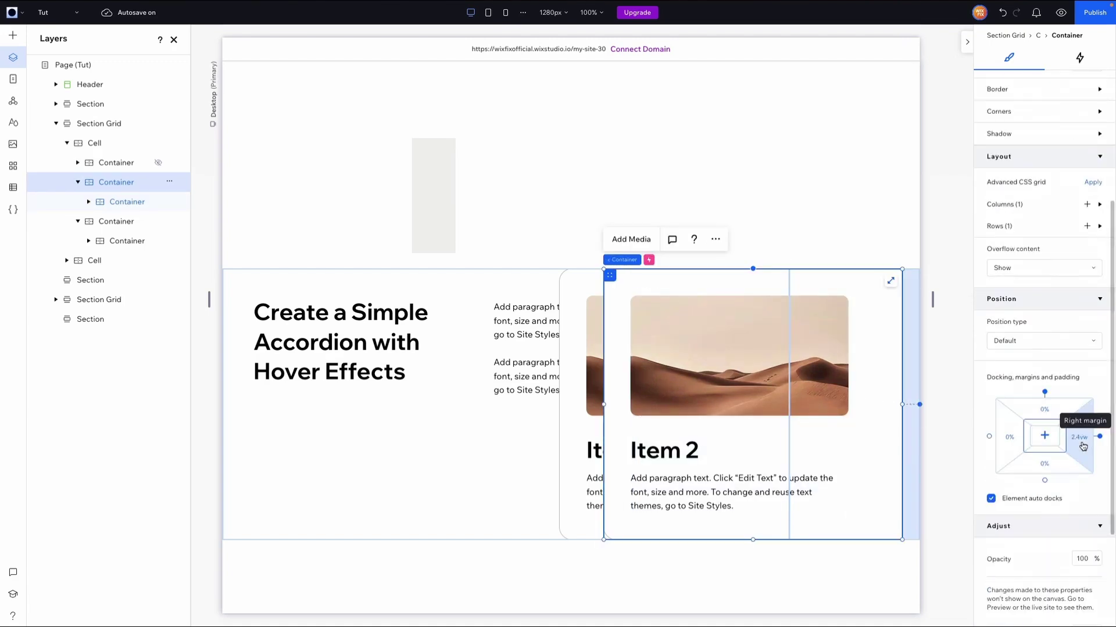